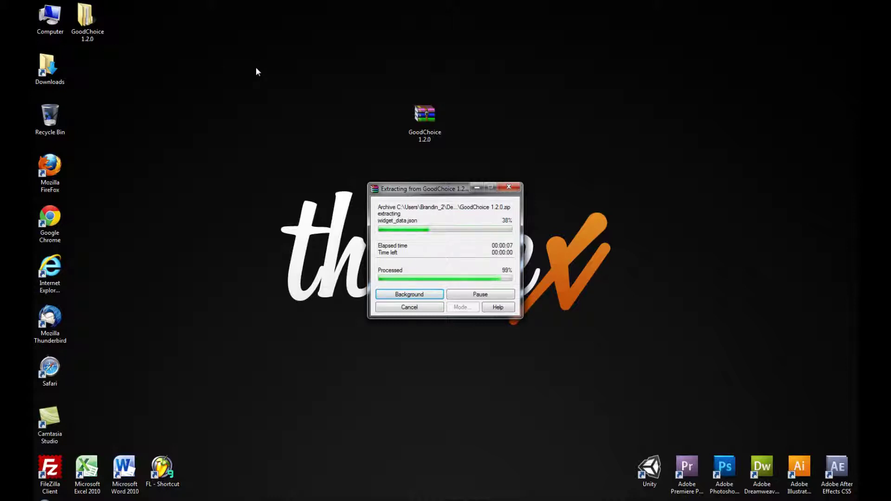
Move the extracted GoodChoice 1.2.0 folder beside its archive on the desktop and open its GoodChoice subfolder.
drag(86, 19, 480, 123)
double_click(473, 121)
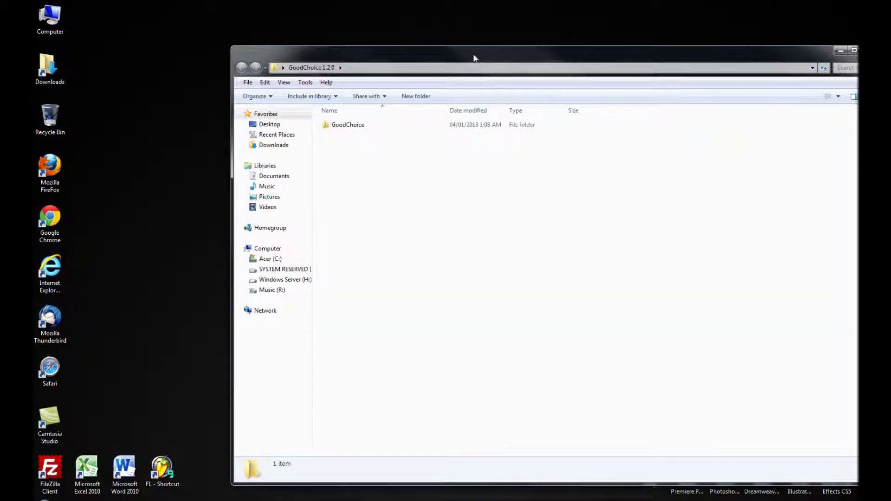
drag(472, 55, 378, 30)
double_click(271, 95)
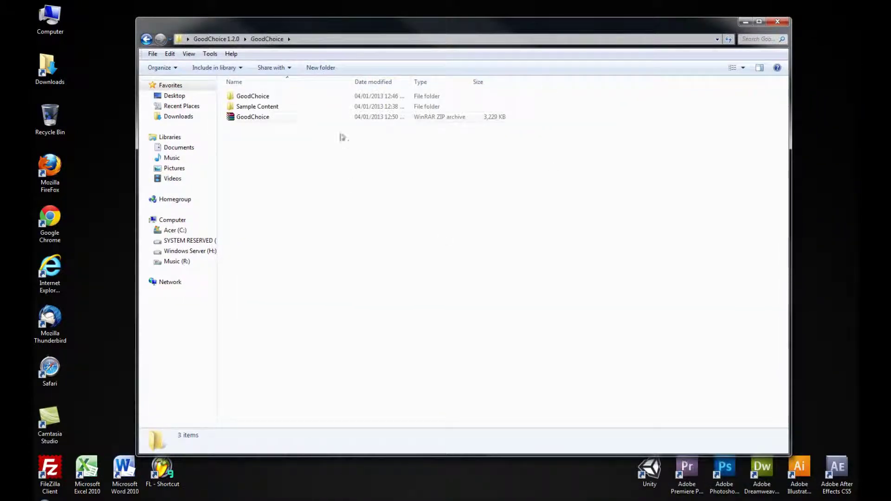
Locate the GoodChoice ZIP archive inside the extracted theme folder.
click(258, 118)
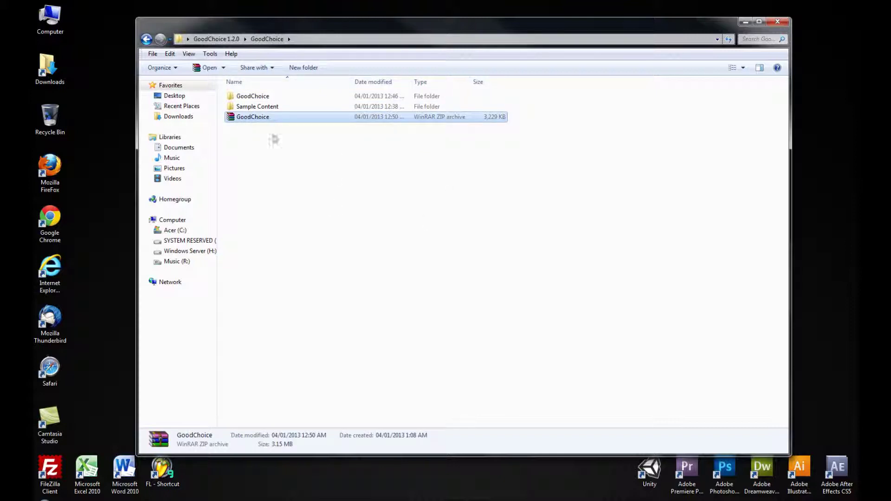
click(274, 139)
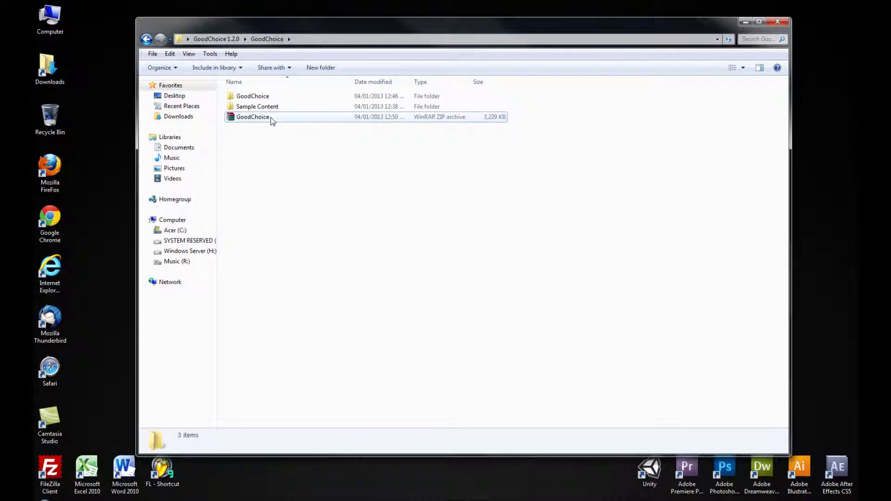
click(272, 118)
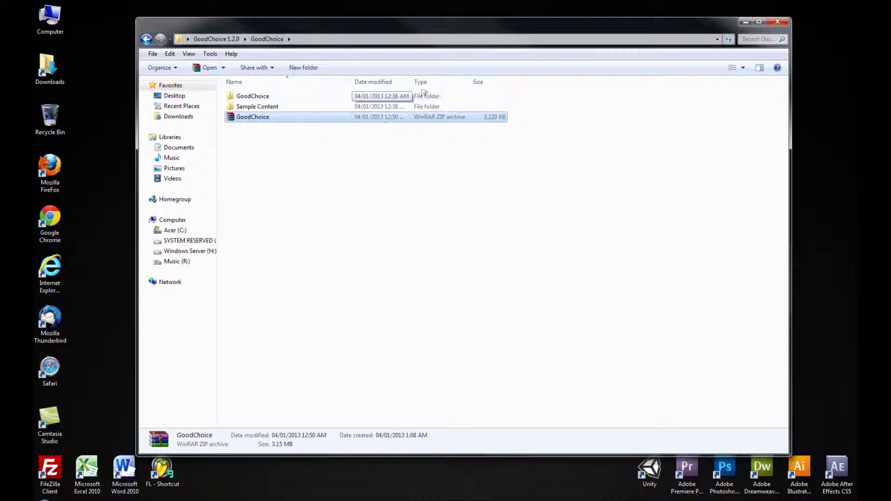
click(372, 155)
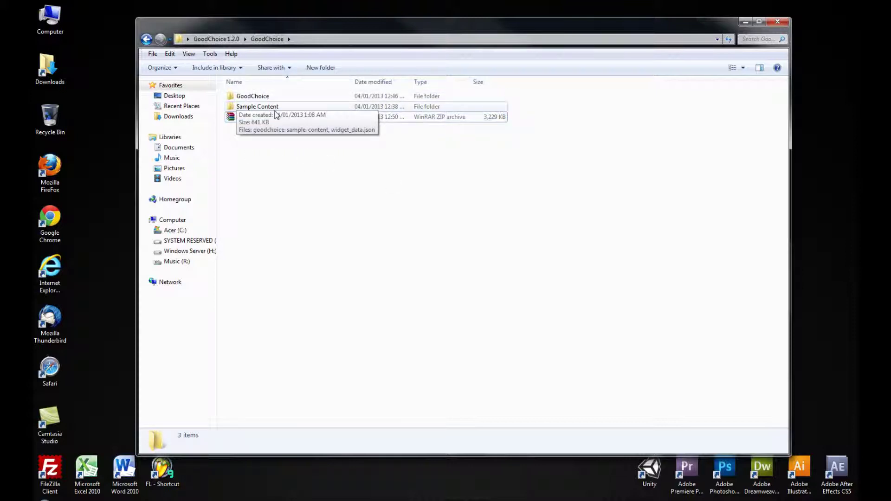
Open the Sample Content folder and examine the goodchoice-sample-content and widget_data.json files.
click(267, 110)
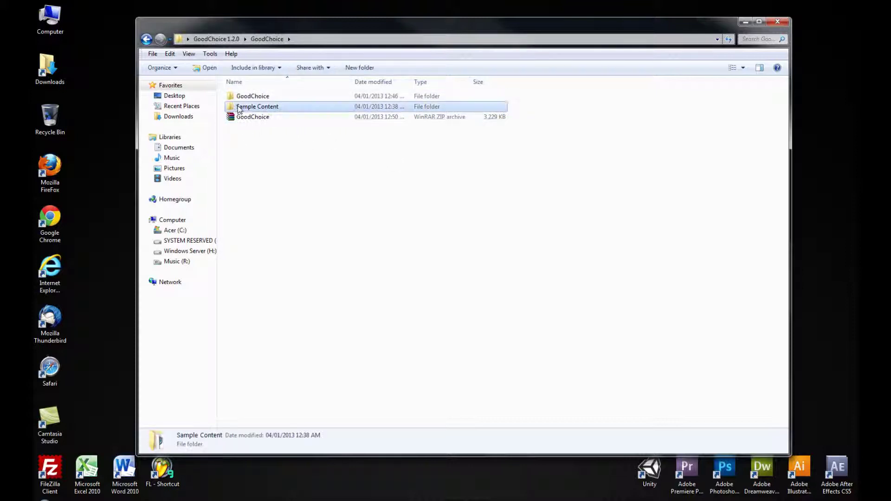
double_click(275, 107)
drag(293, 156, 273, 88)
click(341, 158)
click(262, 99)
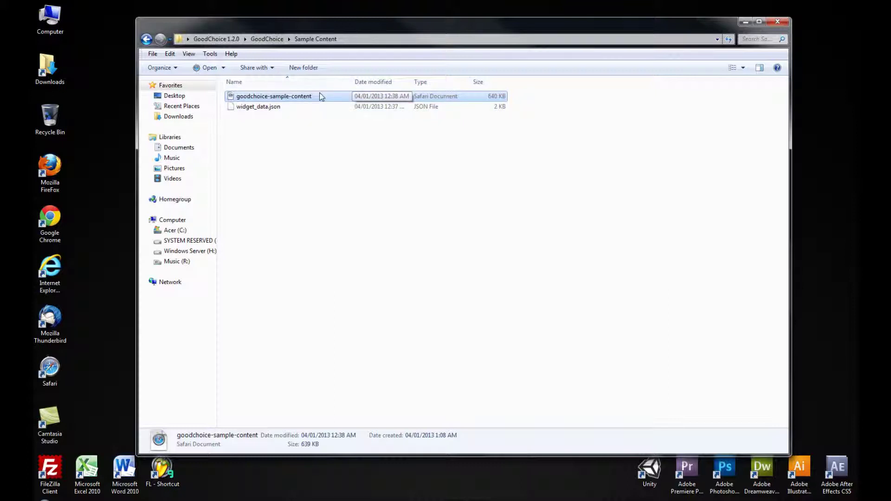
click(512, 164)
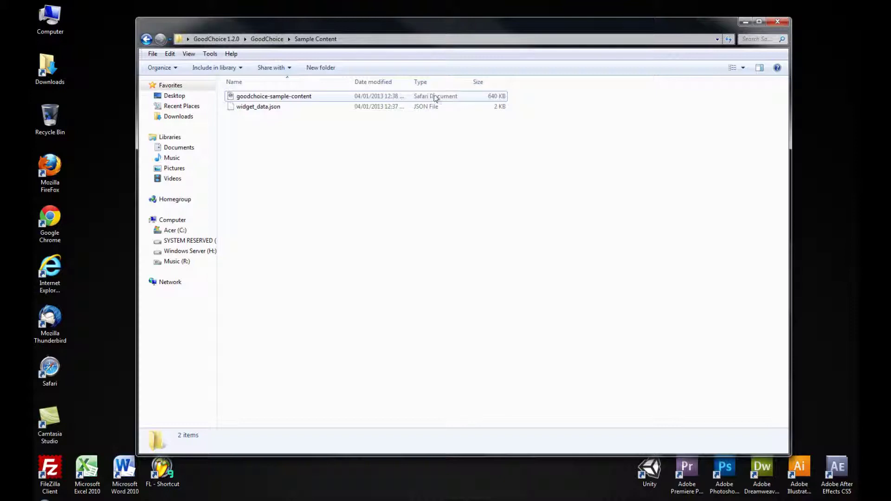
drag(378, 27, 414, 36)
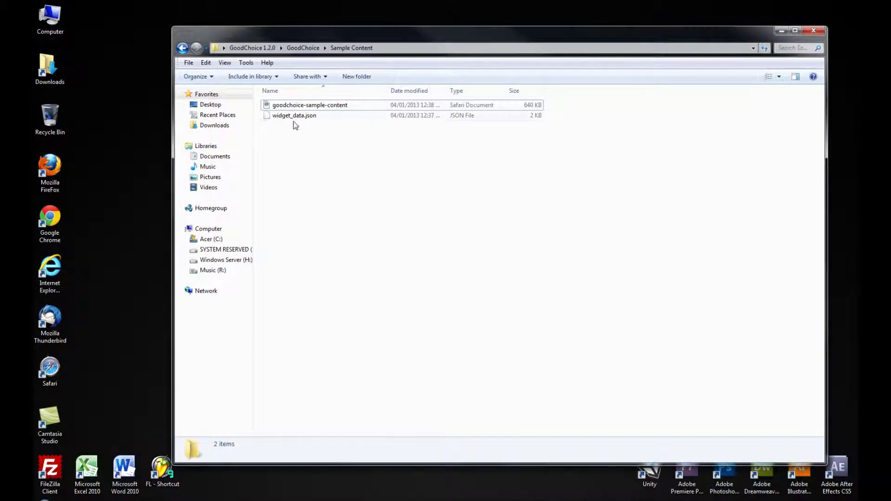
click(292, 116)
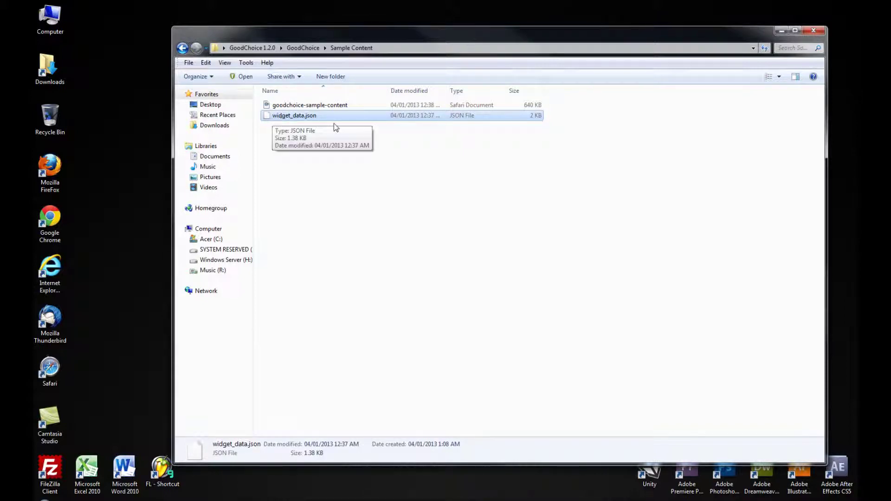
click(380, 151)
click(289, 118)
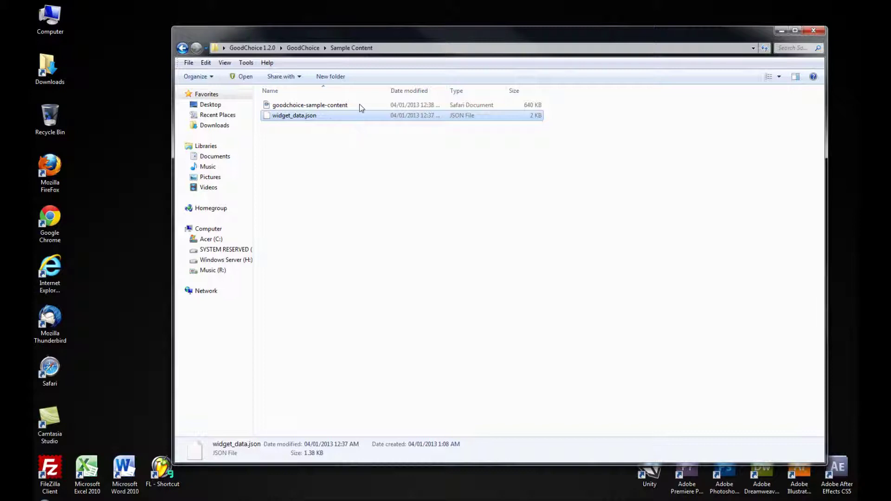
click(312, 180)
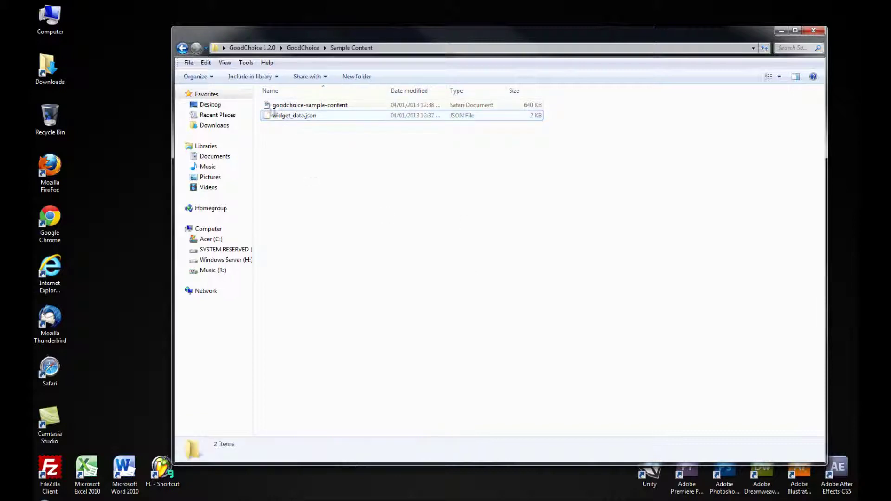
Look through the unpacked GoodChoice theme folder, then close the file window and refresh the desktop.
click(182, 48)
double_click(301, 108)
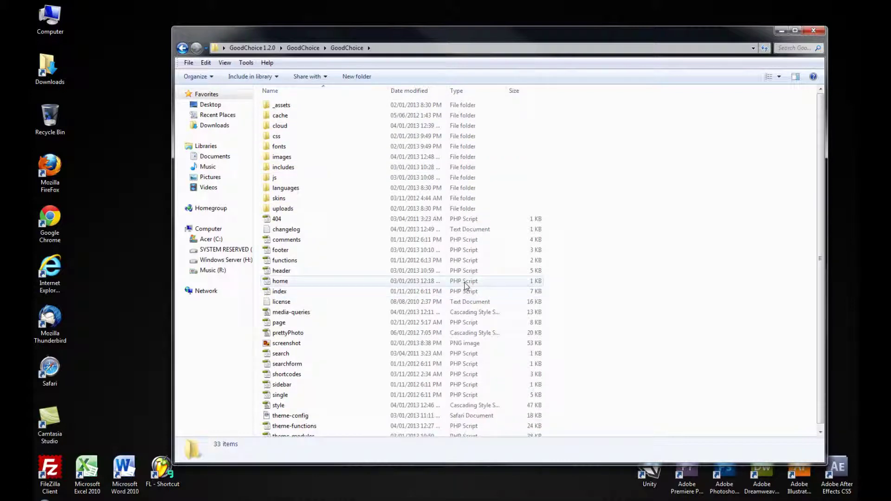
click(181, 48)
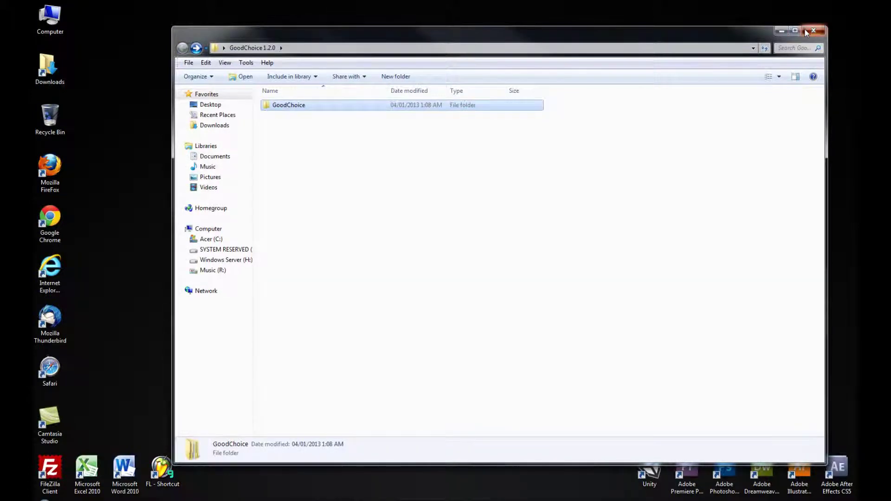
click(813, 30)
right_click(394, 103)
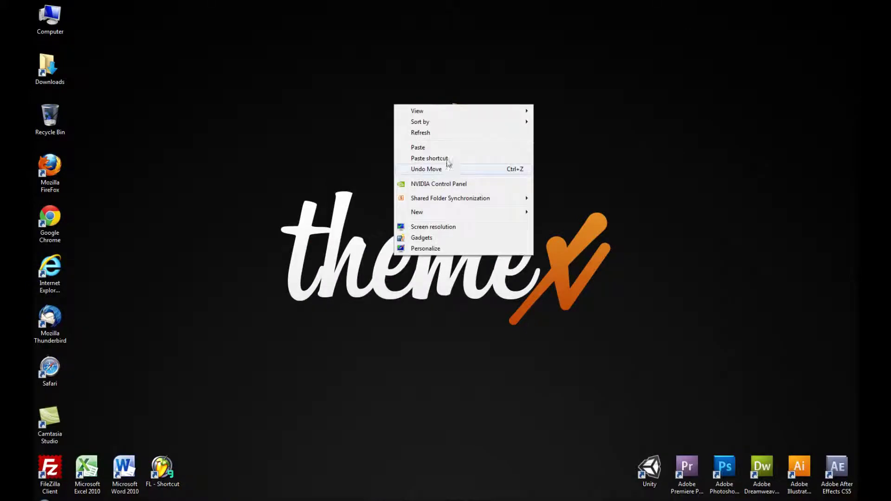
click(457, 132)
Switch to Firefox and load themex.ca/preview/tutorial.
click(34, 190)
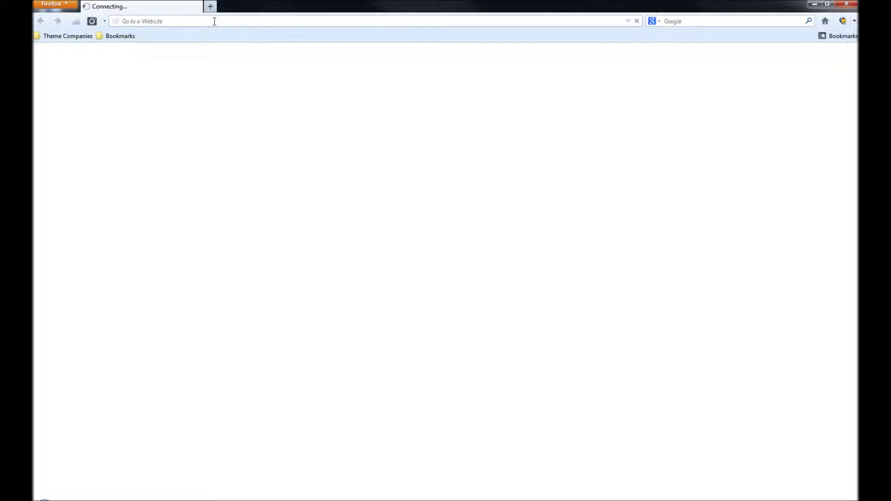
text(themex.ca/)
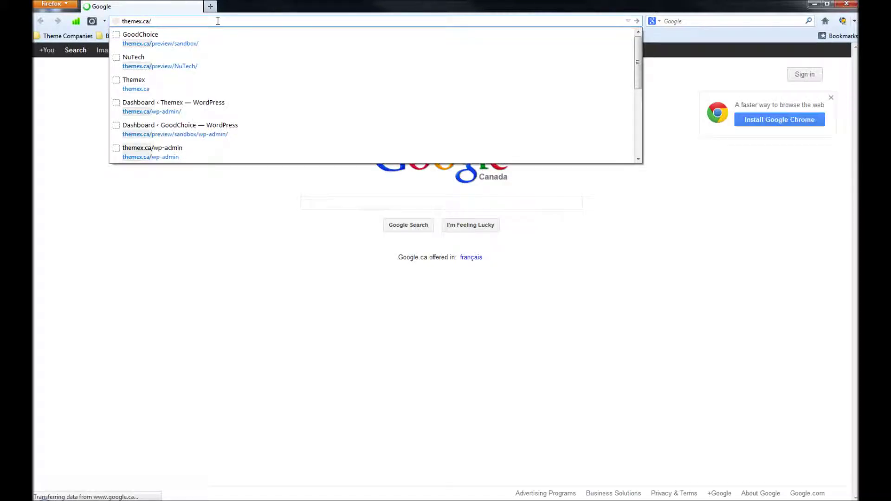
text(preview/)
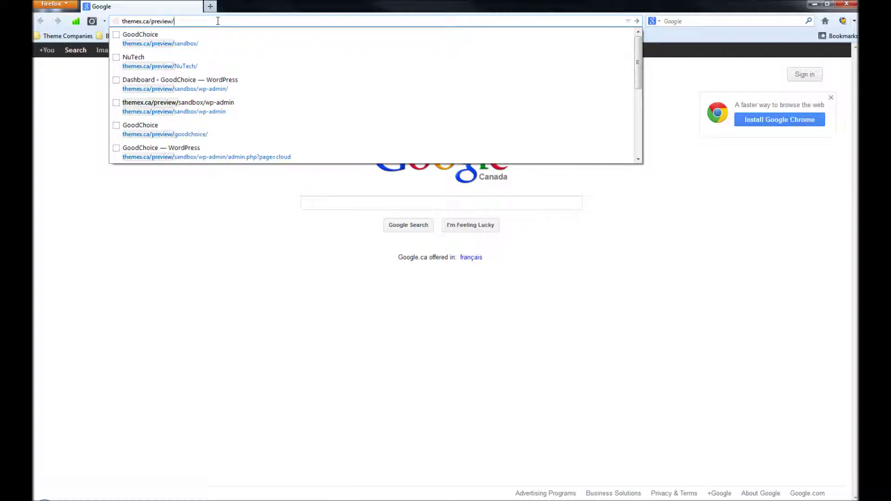
text(tutorial)
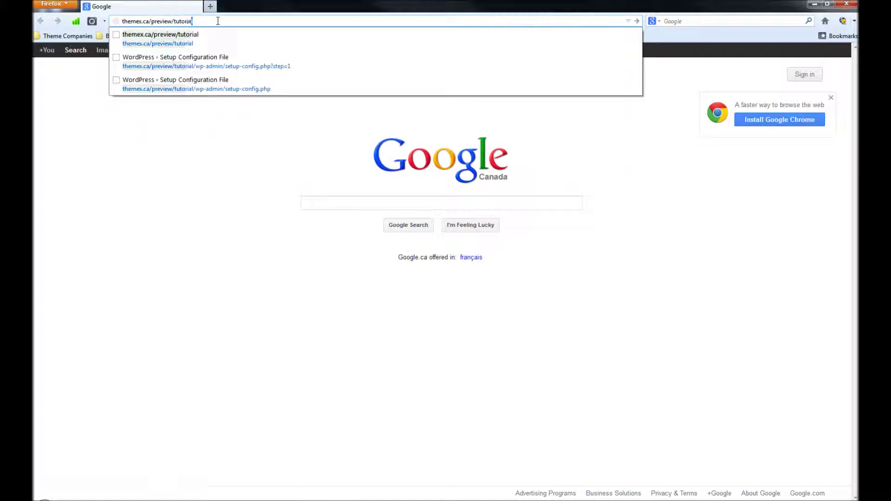
key(Return)
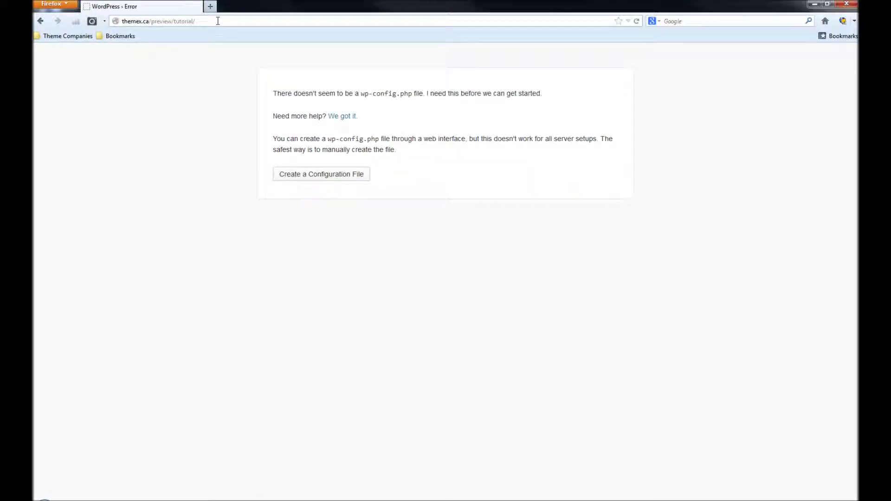
Start creating the WordPress configuration file and proceed past the introduction to the database details.
click(341, 183)
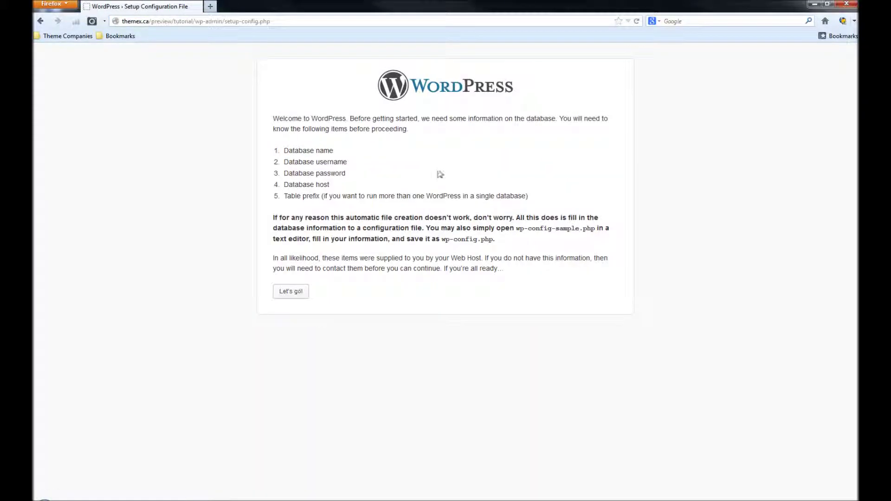
click(290, 291)
drag(411, 141, 307, 141)
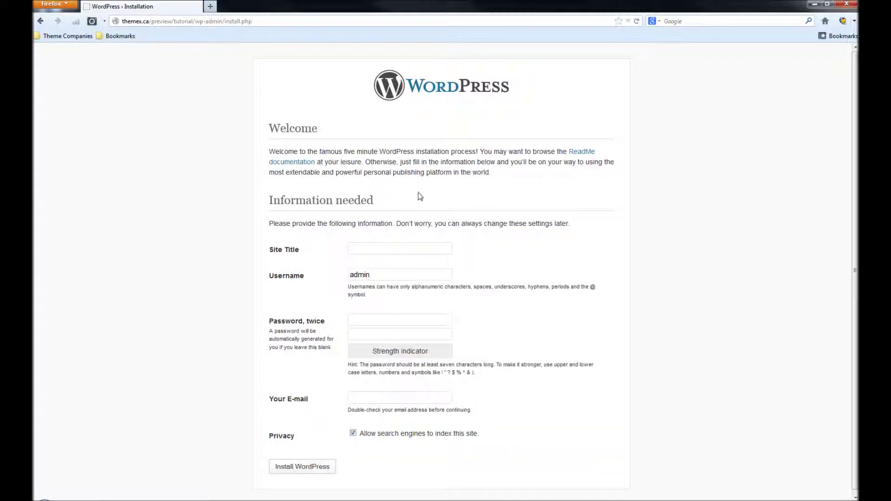
Set the site title to GoodChoice and enter the admin account password twice.
click(377, 248)
text(GoodChoice)
key(Tab)
key(Tab)
text(*********)
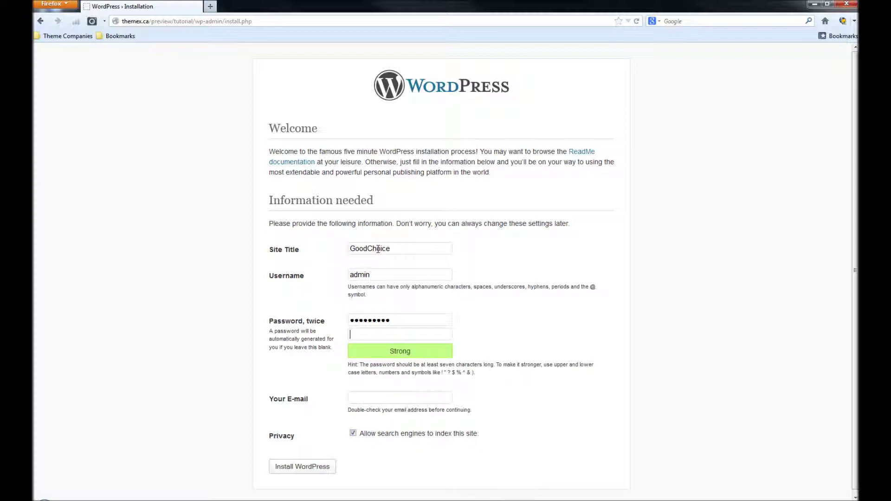
text(********)
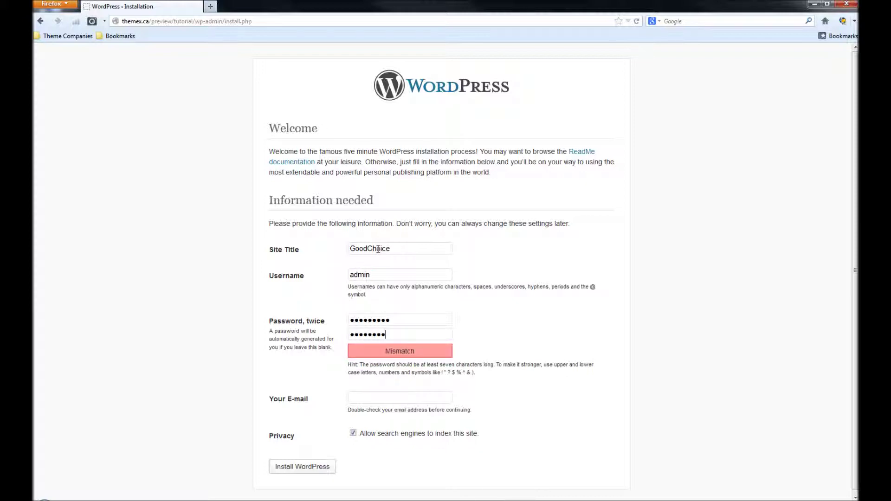
text(*)
Fill in the administrator's e-mail, disallow search engine indexing and install WordPress.
key(Tab)
text(b)
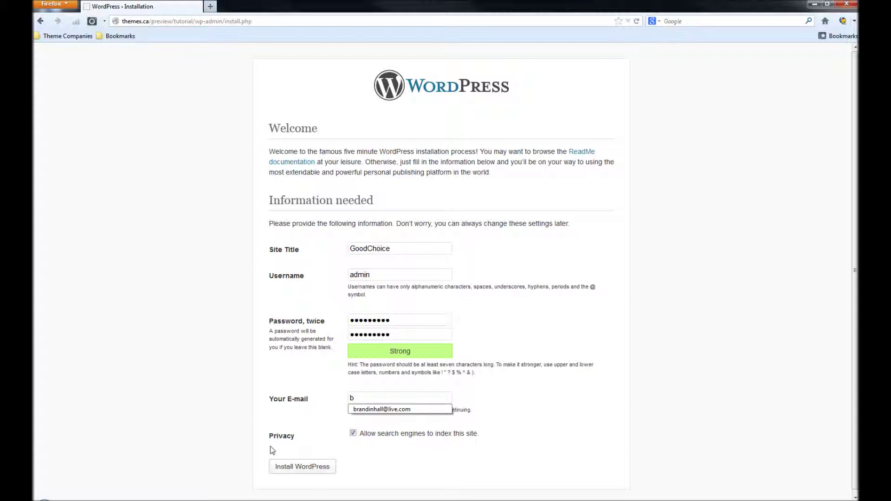
click(361, 409)
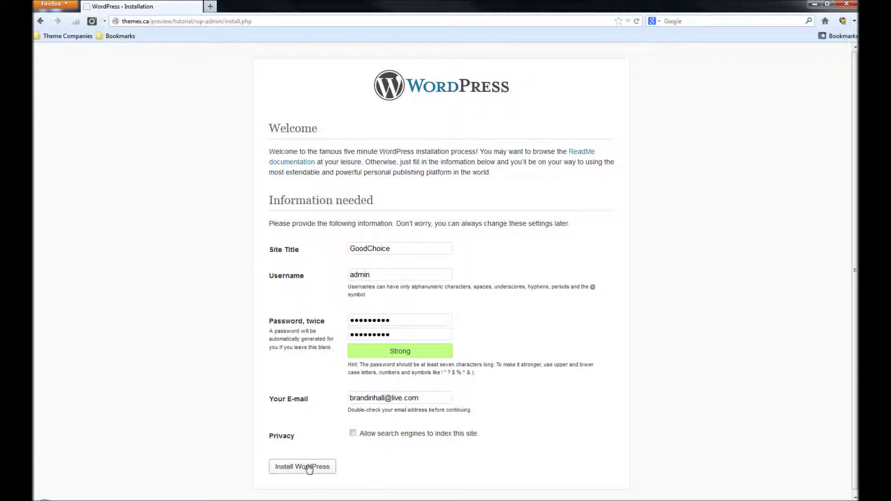
click(310, 467)
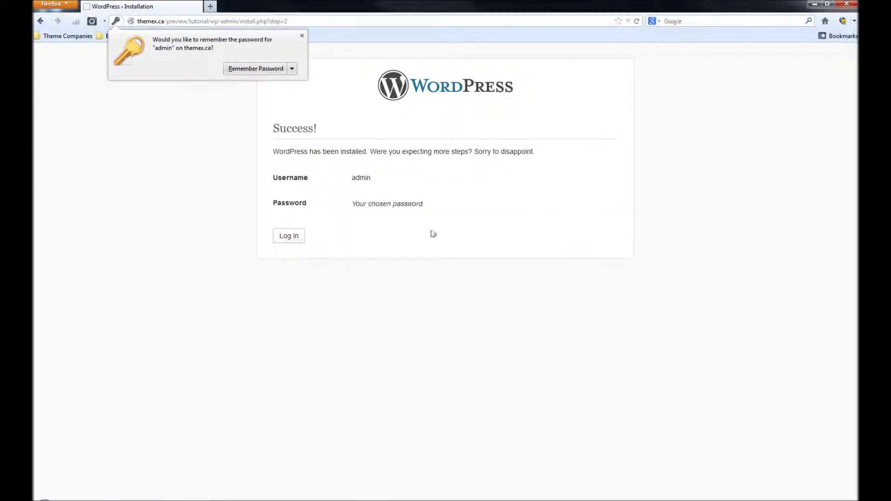
Log in to the new WordPress site as admin with the account password.
click(283, 237)
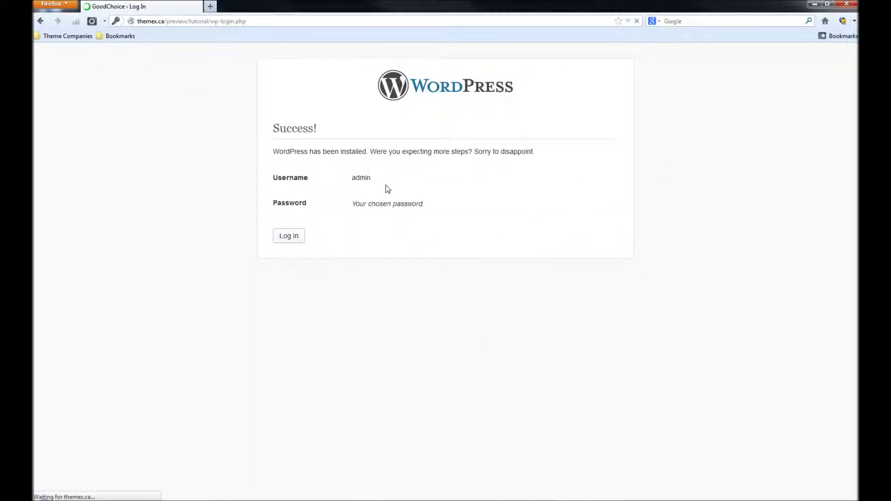
click(417, 176)
click(410, 186)
click(405, 200)
text(•••••••••)
key(Return)
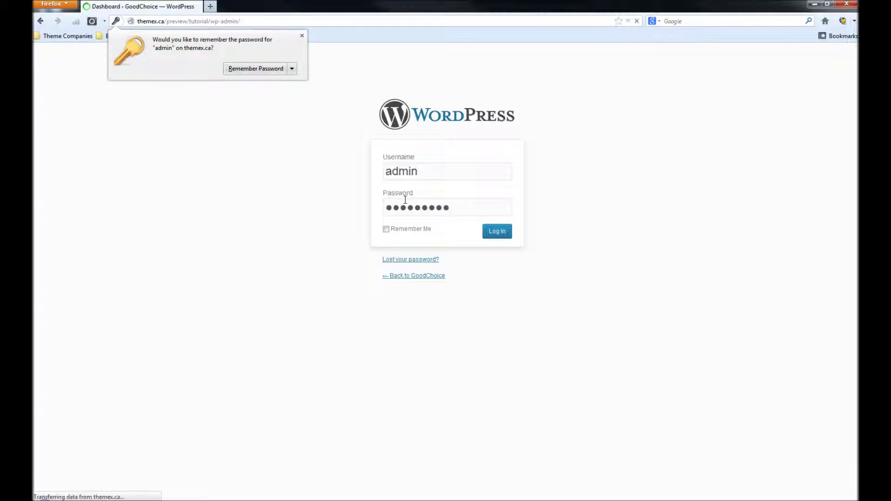
click(397, 82)
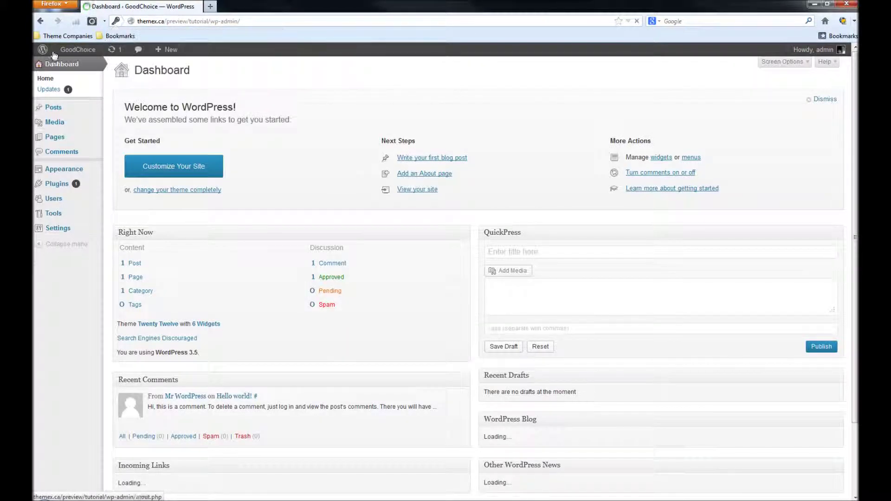
Open the GoodChoice site's front page in a new browser tab.
right_click(82, 51)
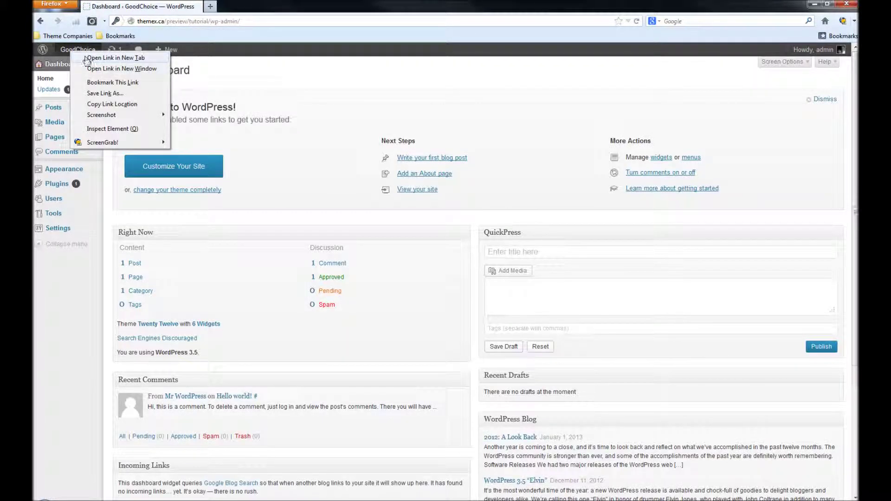
click(88, 60)
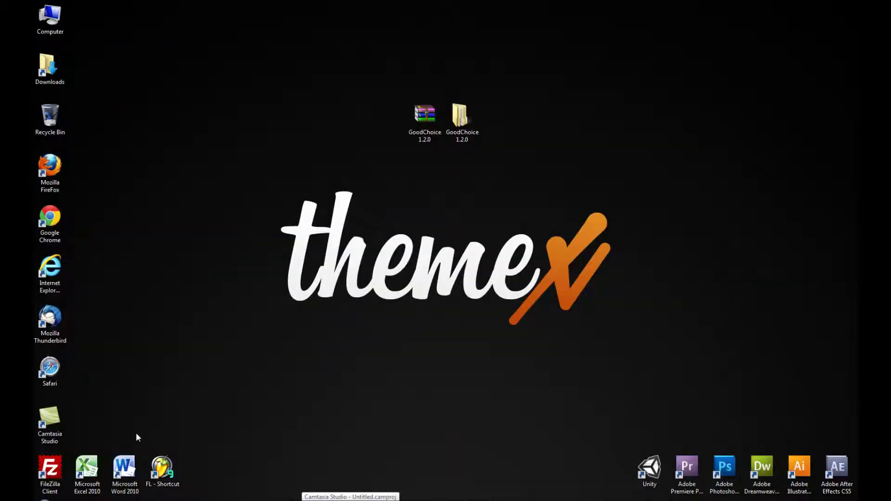
drag(50, 467, 388, 208)
click(487, 212)
drag(453, 244, 354, 173)
drag(387, 218, 49, 478)
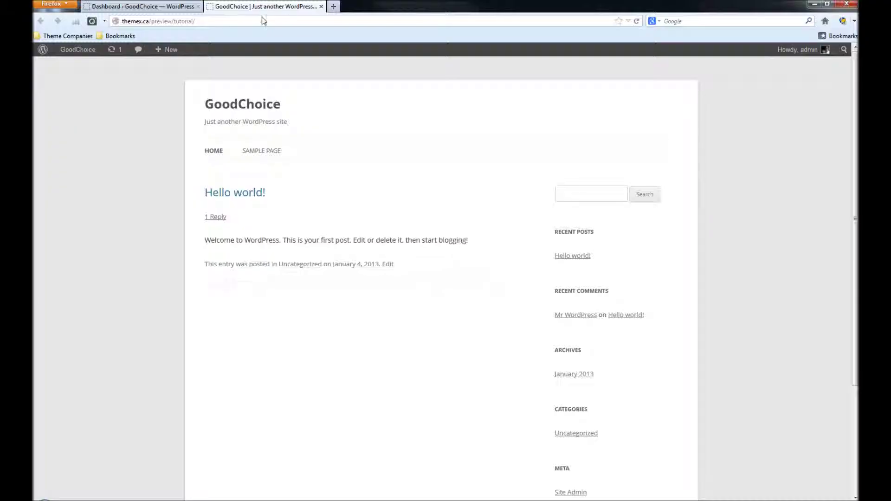
click(334, 6)
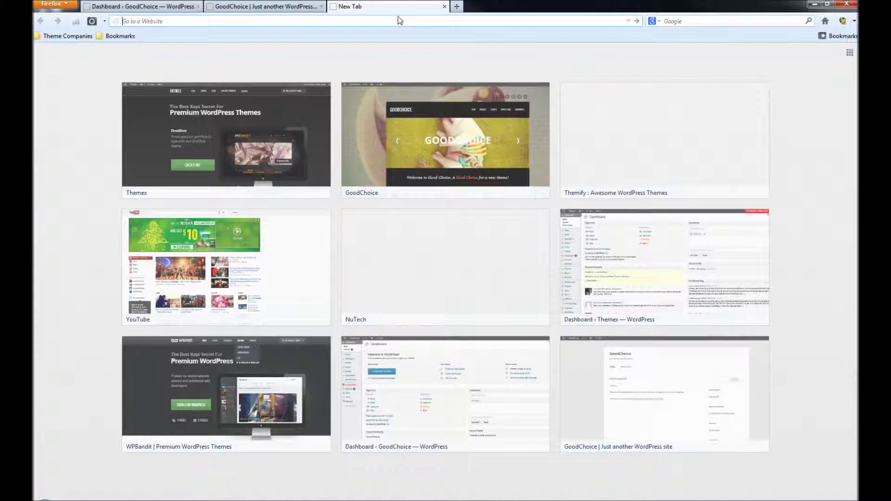
click(444, 6)
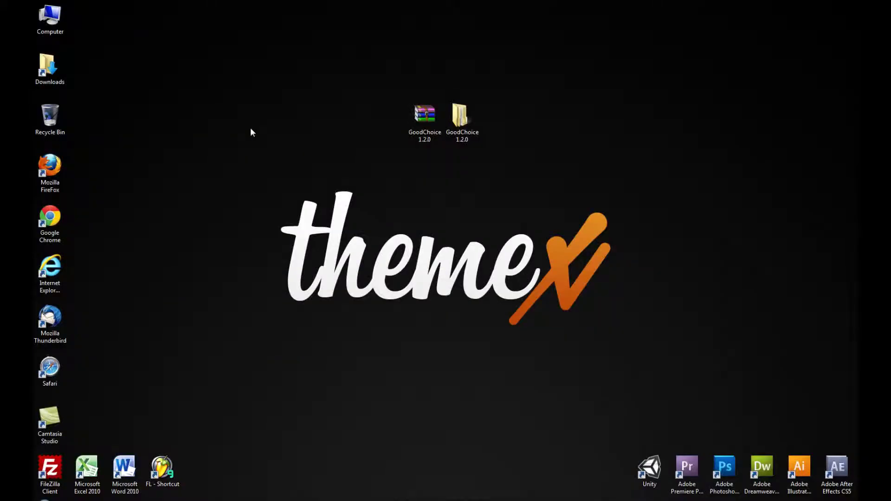
right_click(250, 128)
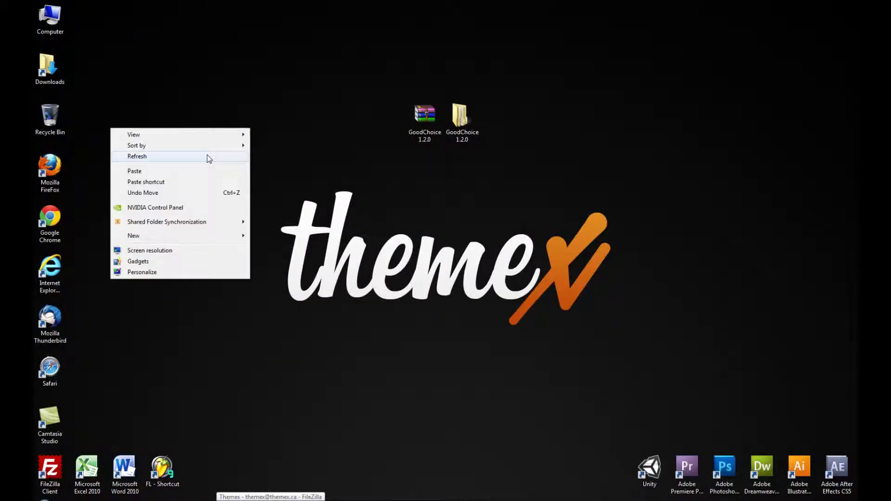
click(207, 158)
Switch to FileZilla and open the wp-content/themes folder of the tutorial site on the server.
mouse_move(349, 498)
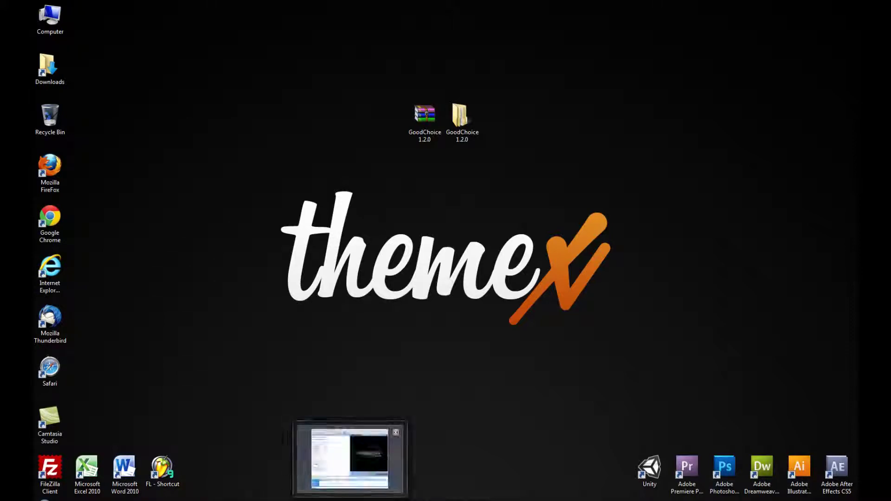
drag(858, 2, 367, 2)
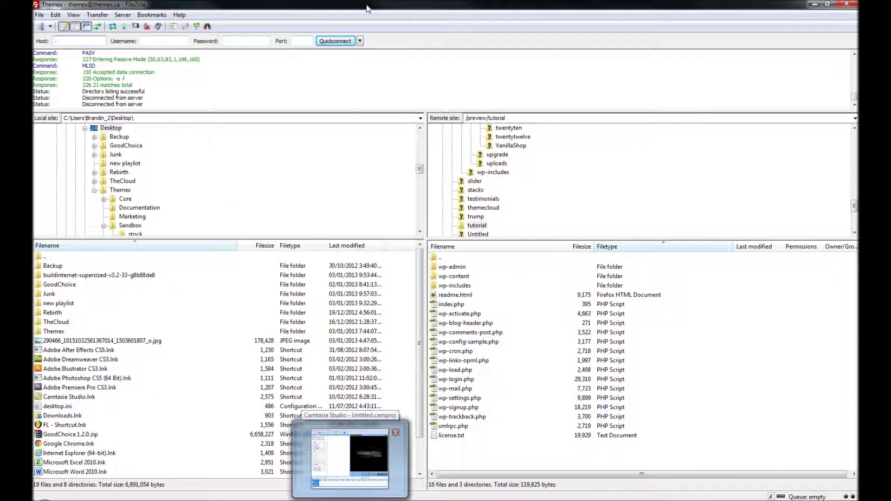
click(454, 276)
key(ctrl+s)
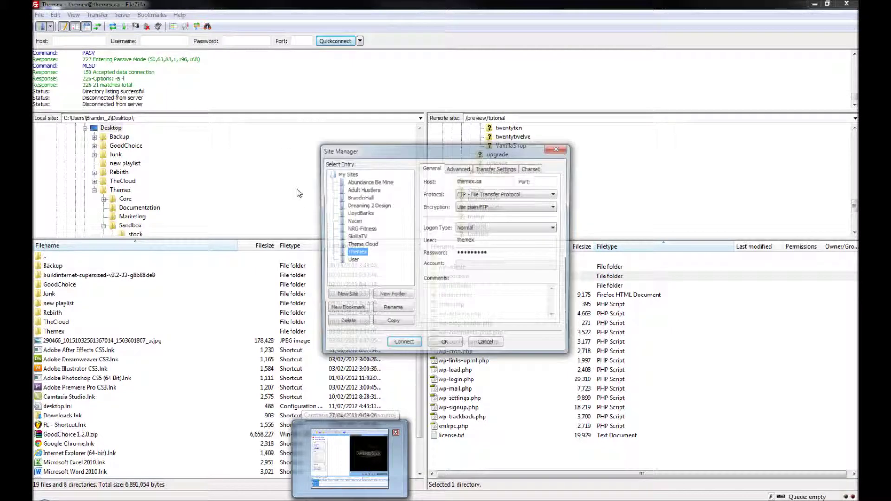
key(Escape)
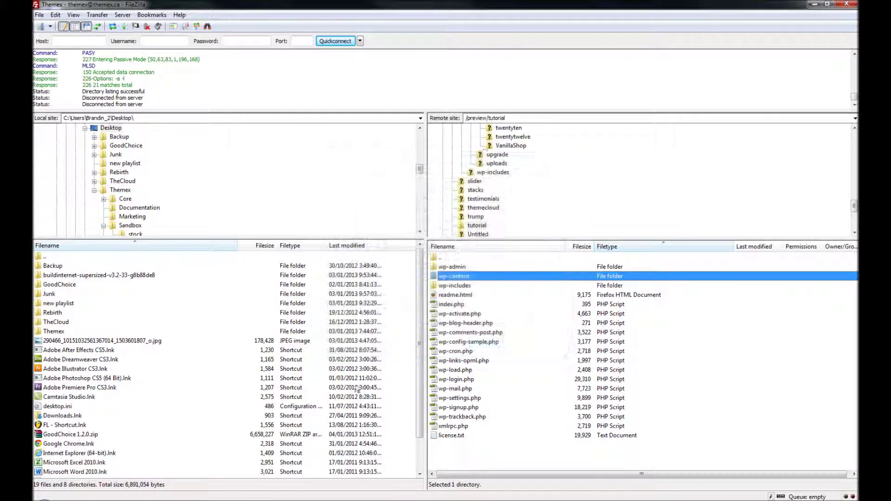
double_click(450, 276)
double_click(459, 257)
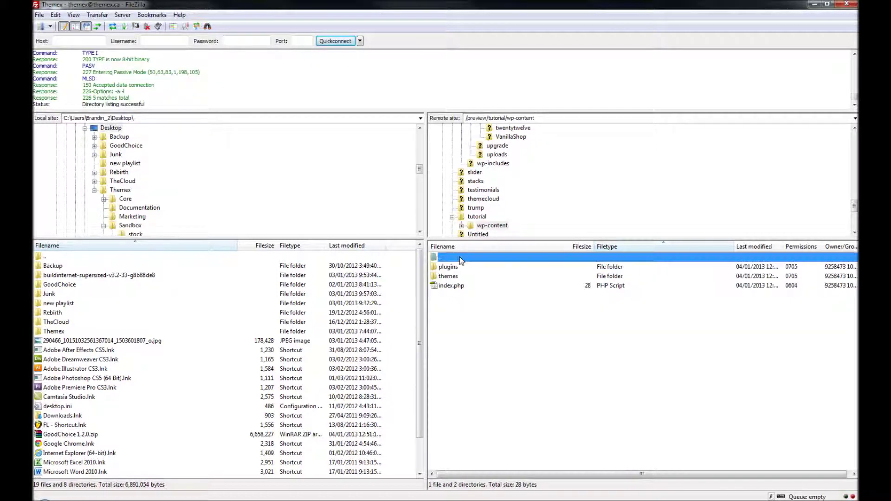
click(463, 278)
double_click(459, 277)
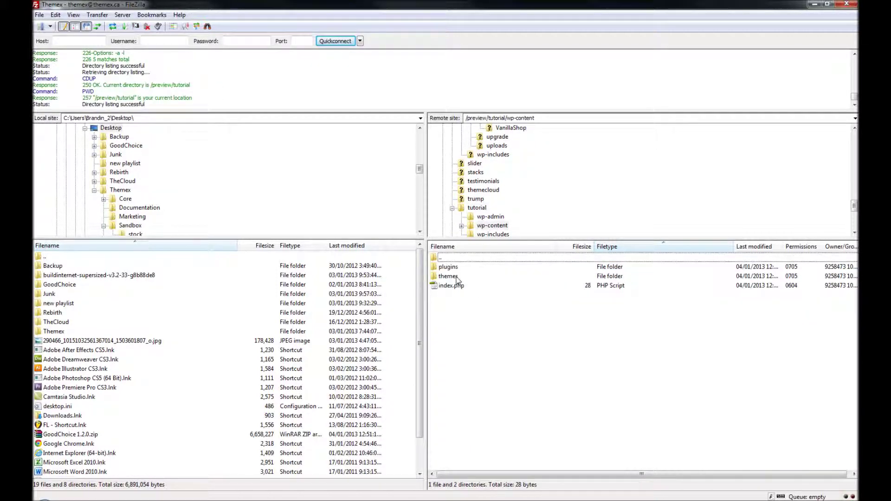
click(442, 279)
double_click(477, 275)
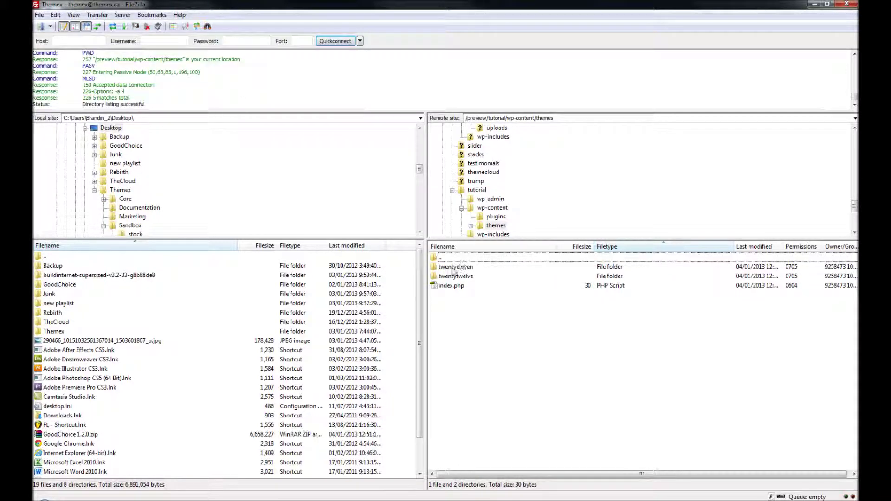
Examine the twentyeleven and twentytwelve folders in the server's themes directory.
click(457, 267)
click(467, 277)
click(494, 345)
Switch to Firefox and open the theme management page of the GoodChoice site's dashboard.
click(190, 499)
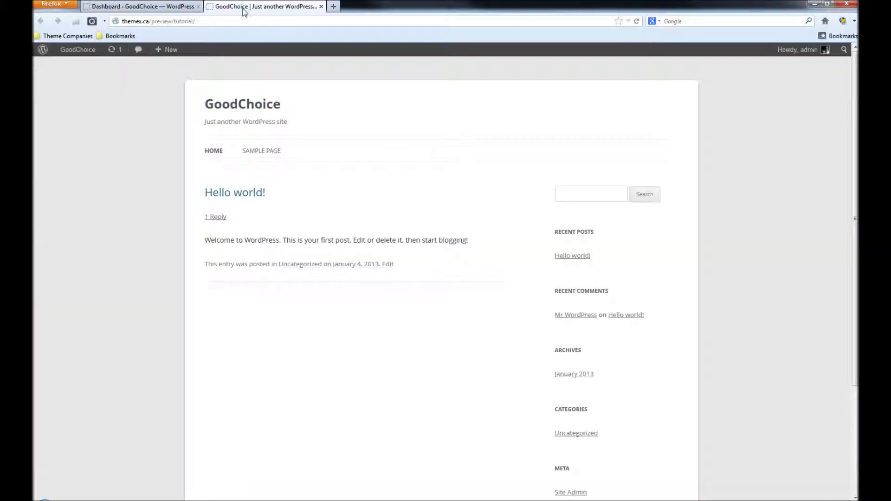
click(167, 6)
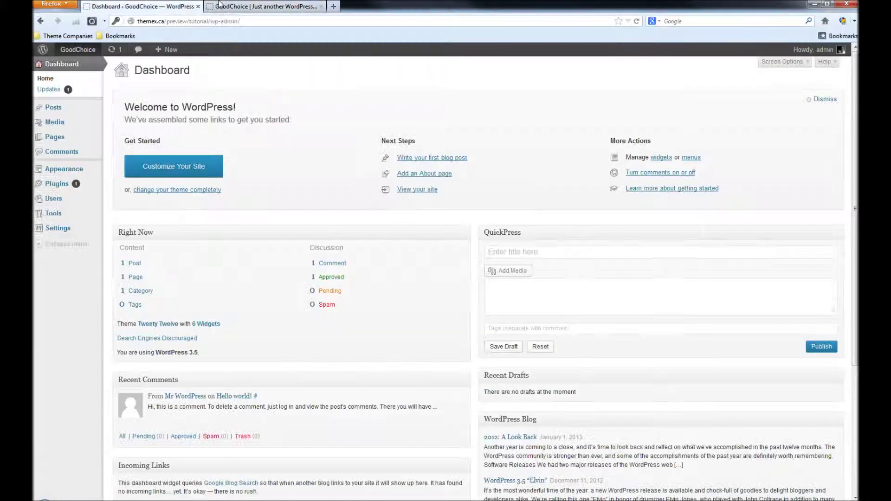
click(263, 5)
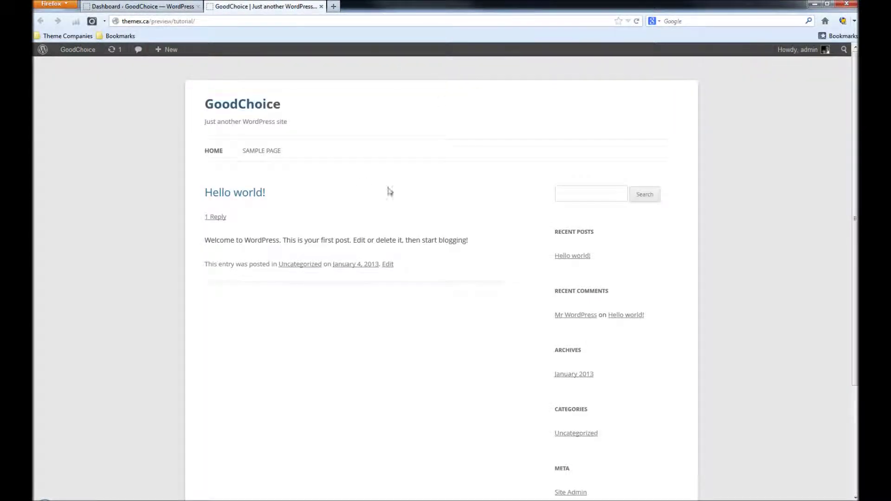
click(141, 6)
click(66, 175)
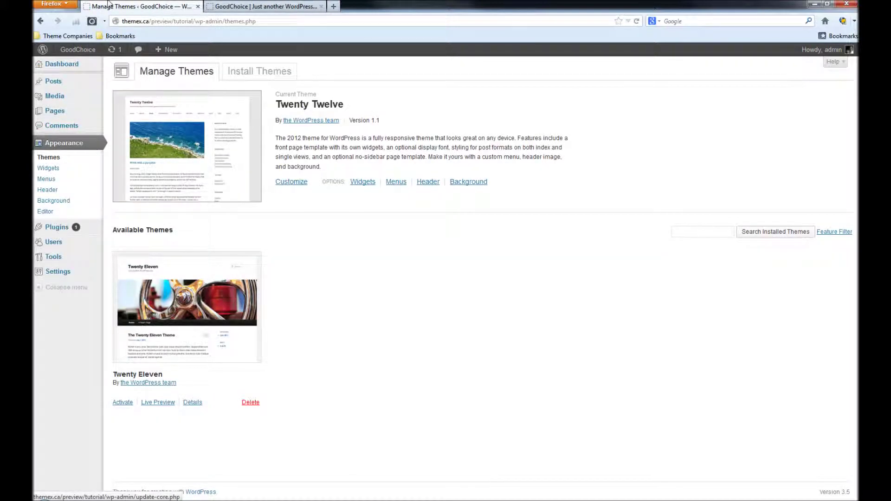
Compare the installed Twenty Twelve and Twenty Eleven themes with the theme folders on the server.
drag(276, 104, 297, 105)
drag(173, 372, 123, 374)
click(404, 377)
key(alt+Tab)
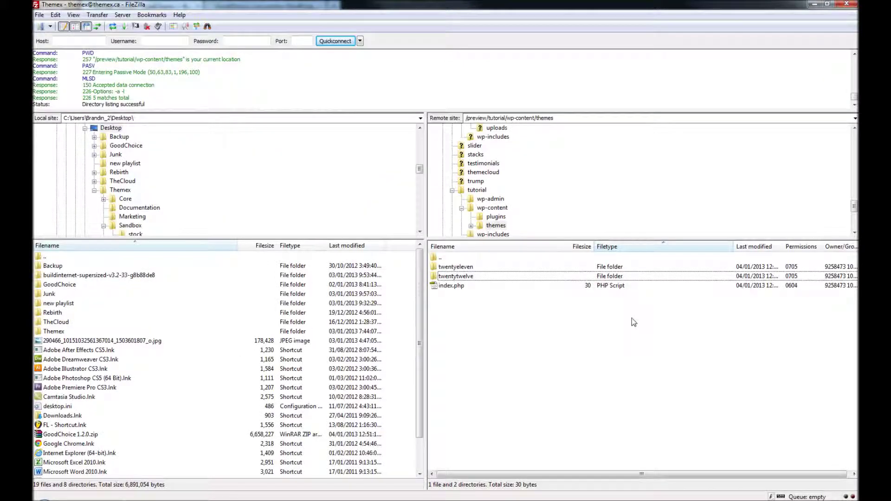
key(alt+Tab)
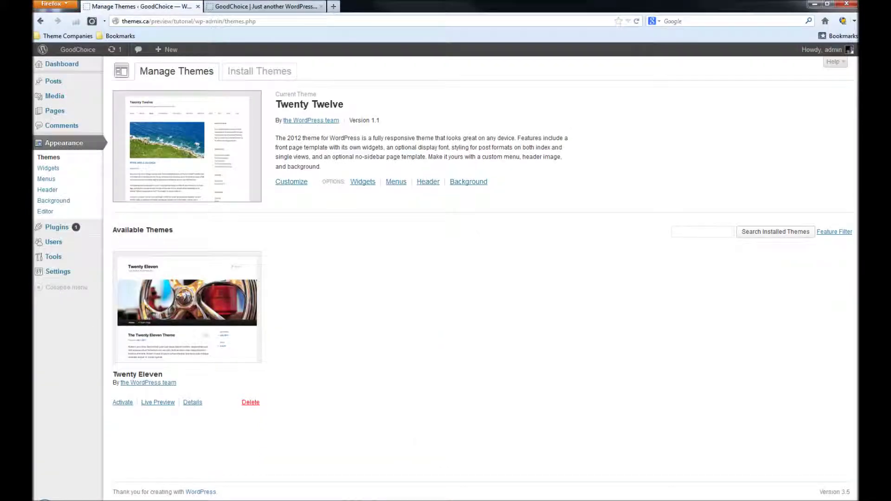
key(super+d)
drag(391, 90, 519, 177)
click(270, 496)
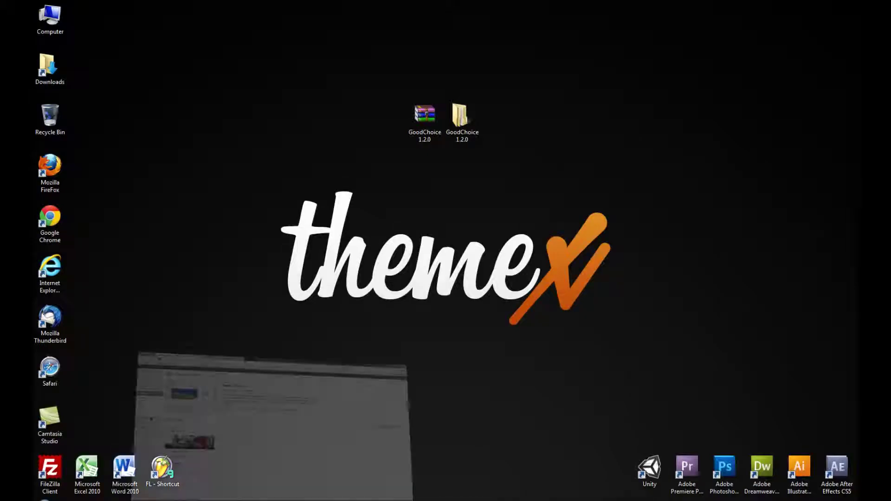
Switch to FileZilla, refresh the local Desktop listing and open the GoodChoice folder inside GoodChoice 1.2.0.
key(alt+Tab)
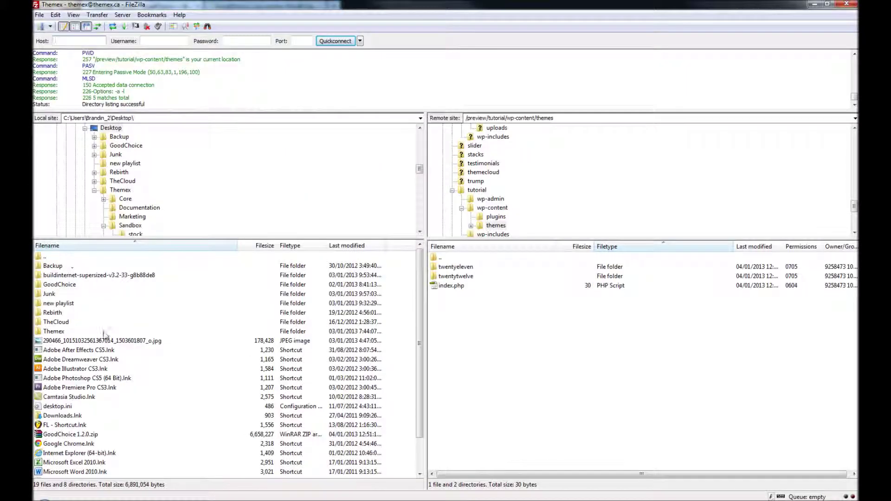
right_click(103, 287)
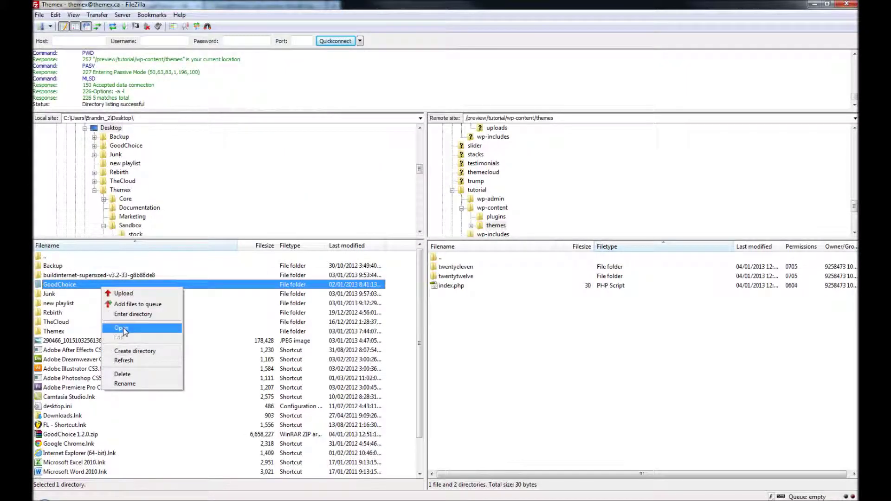
click(121, 361)
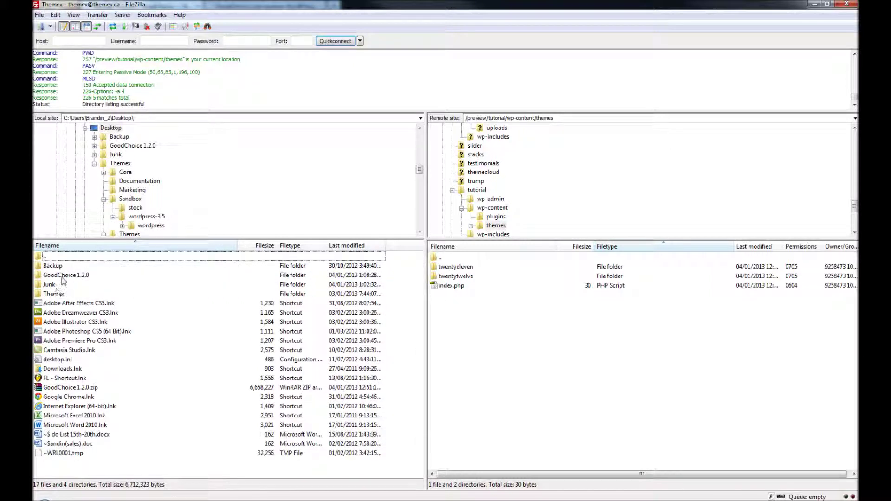
click(79, 276)
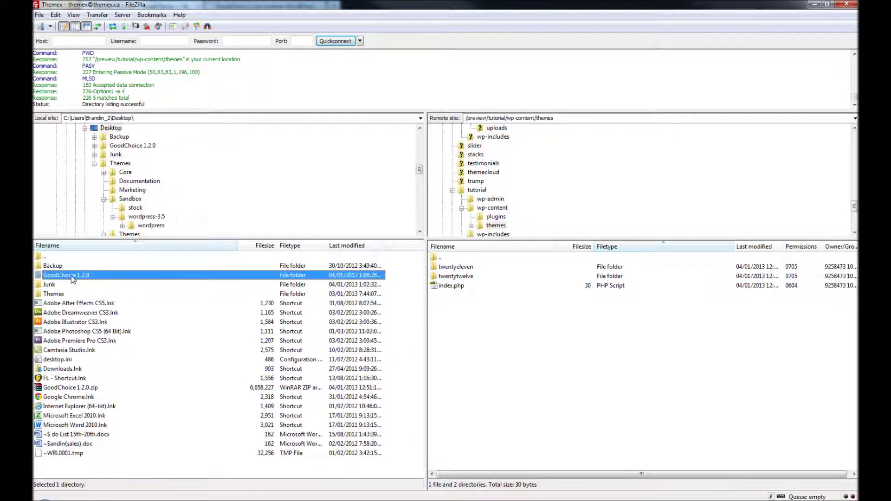
double_click(73, 276)
double_click(60, 266)
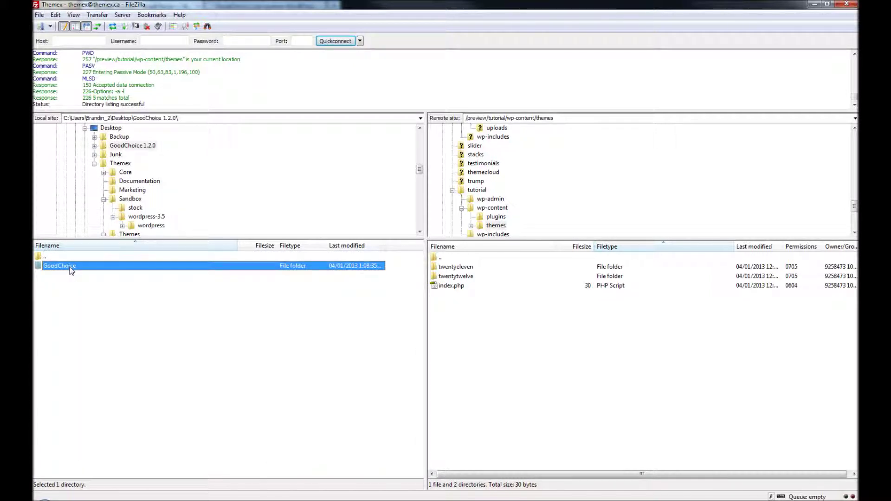
Examine the nested GoodChoice folders inside the local GoodChoice 1.2.0 package to identify the actual theme folder.
click(58, 267)
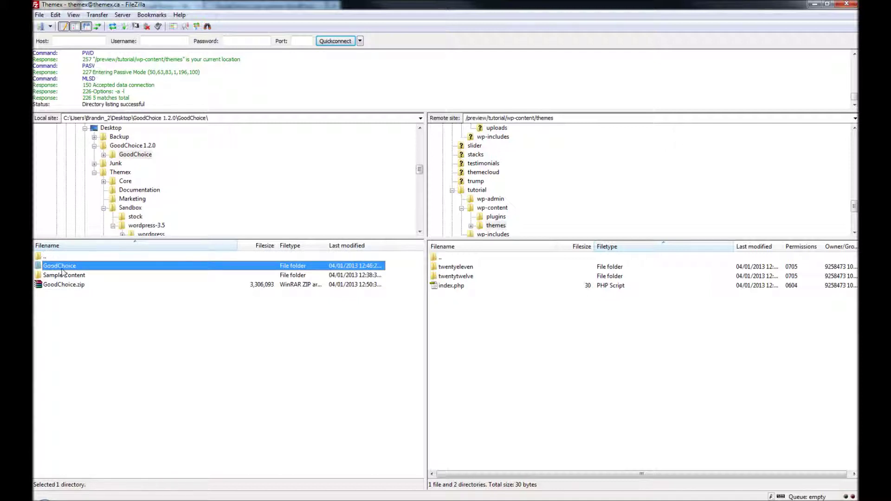
double_click(55, 265)
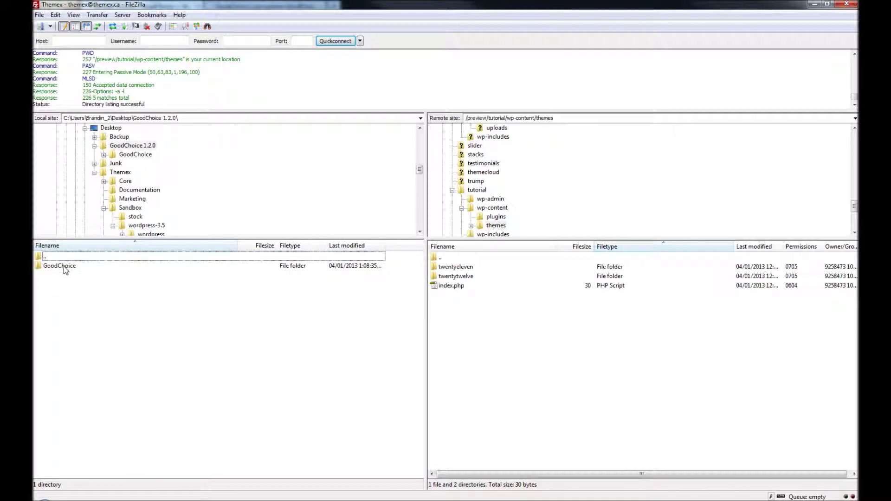
double_click(55, 256)
click(76, 267)
double_click(77, 267)
double_click(69, 256)
click(69, 265)
double_click(69, 265)
click(70, 258)
double_click(69, 256)
Upload the innermost GoodChoice theme folder to the server's /preview/tutorial/wp-content/themes directory.
click(65, 265)
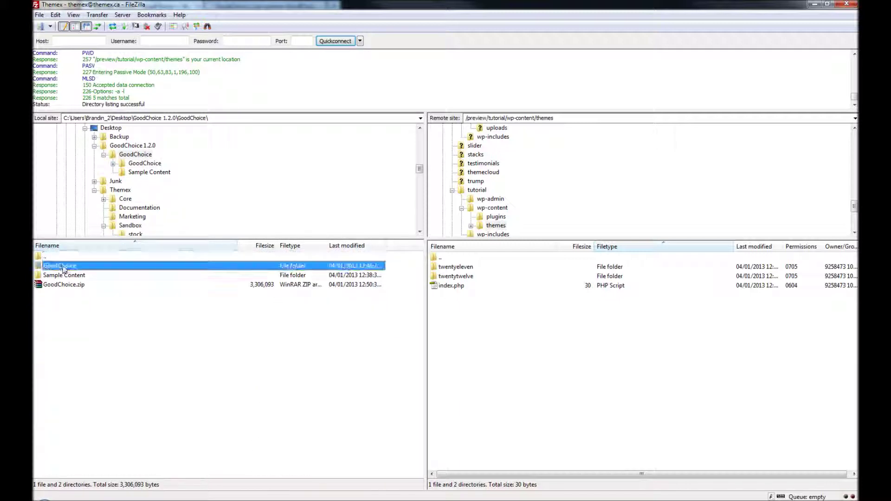
right_click(61, 268)
click(95, 272)
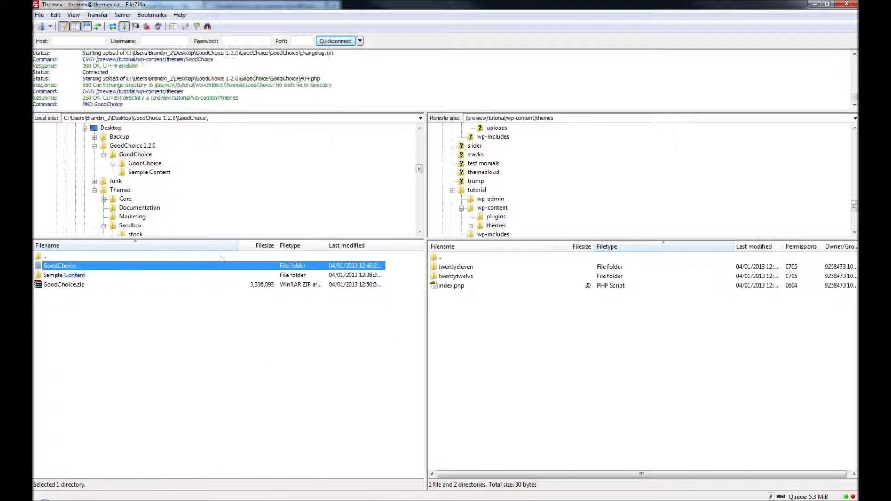
drag(179, 112, 171, 238)
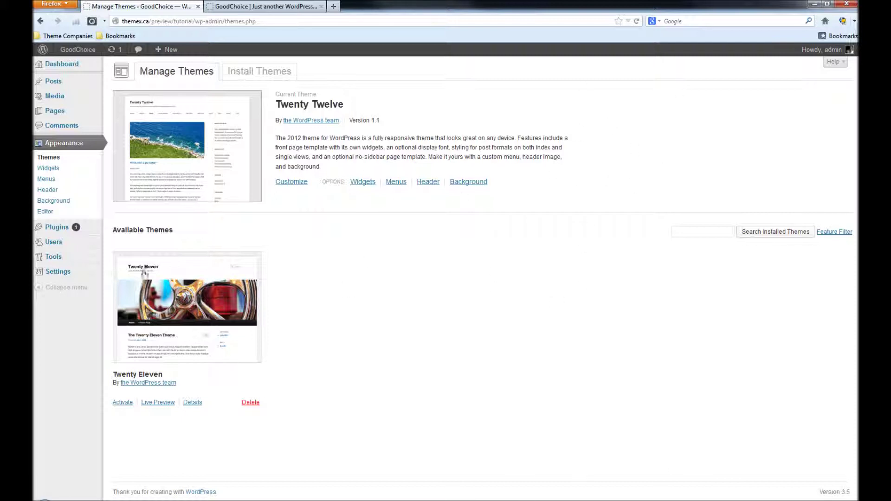
In the WordPress dashboard, search for new plugins with the keyword "Widget Settings" and locate Widget Settings Importer/Exporter.
mouse_move(53, 229)
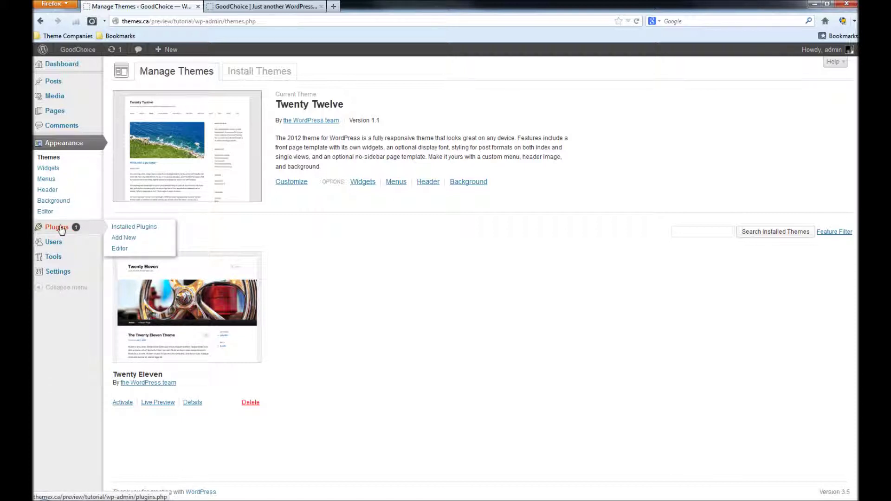
click(65, 229)
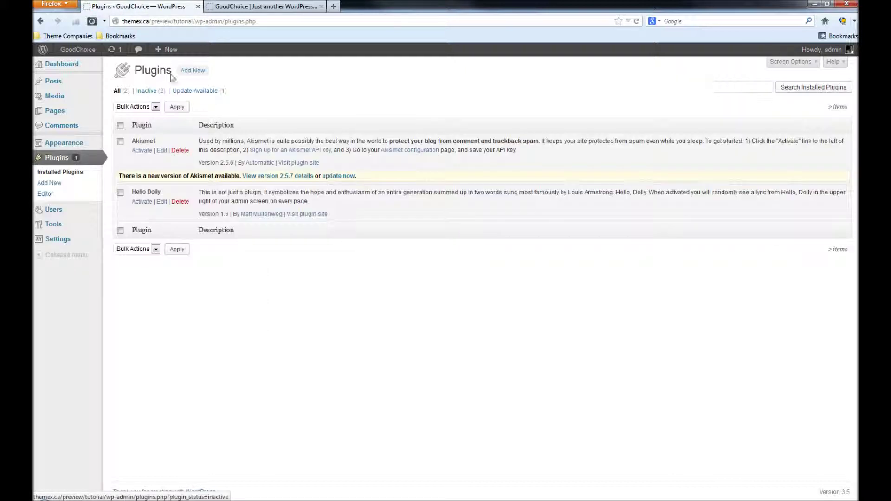
click(194, 70)
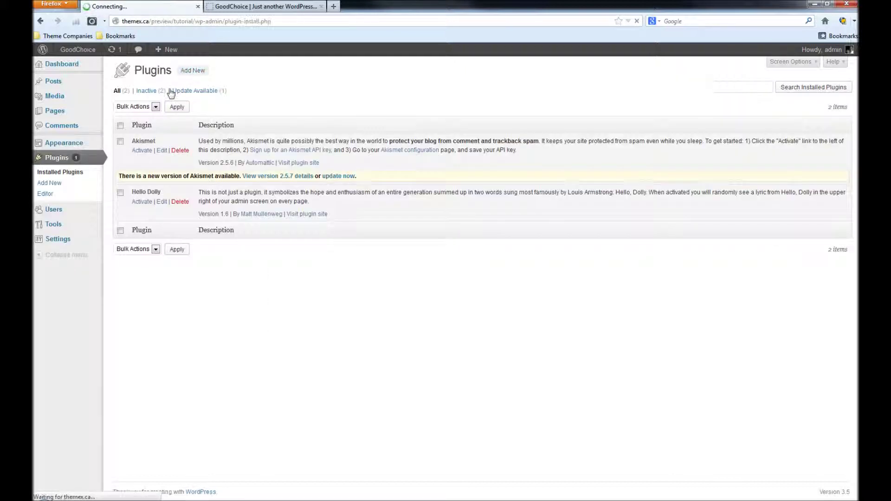
click(142, 144)
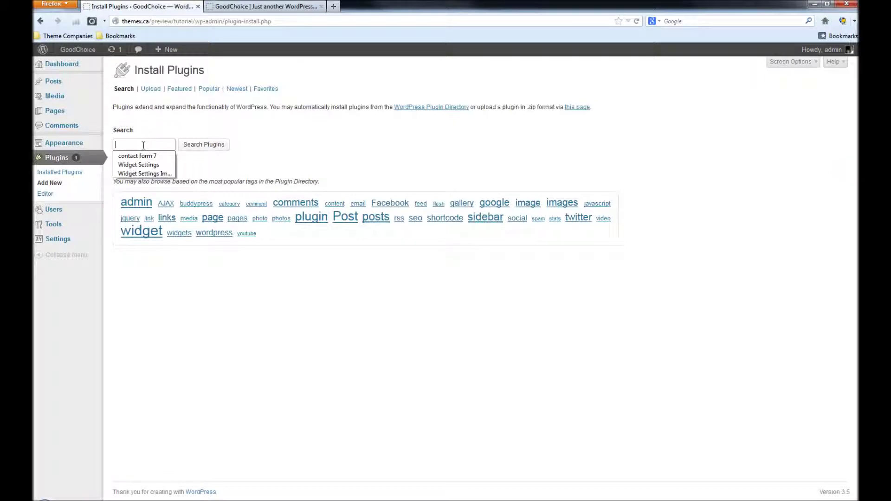
click(148, 167)
drag(167, 144, 187, 145)
click(131, 134)
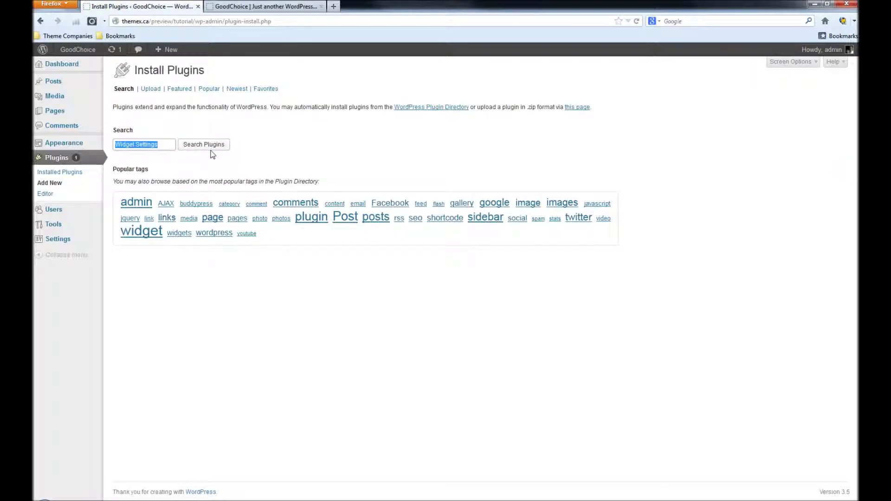
click(211, 145)
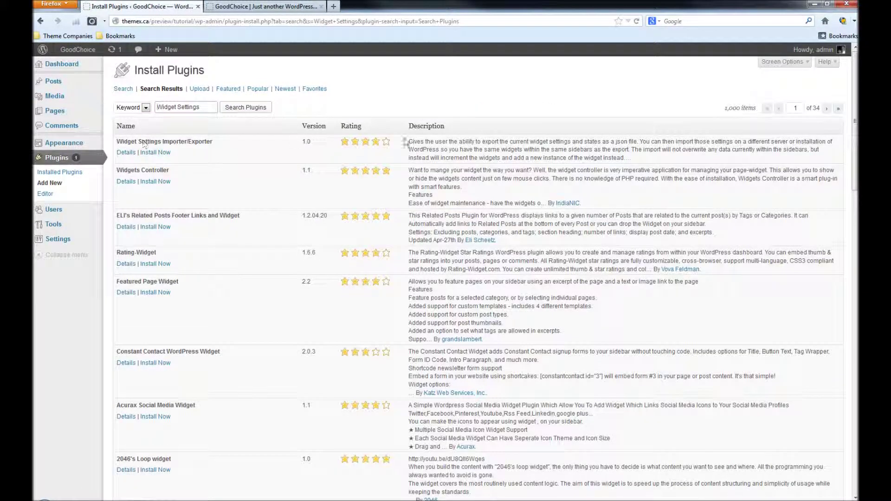
drag(213, 142, 127, 145)
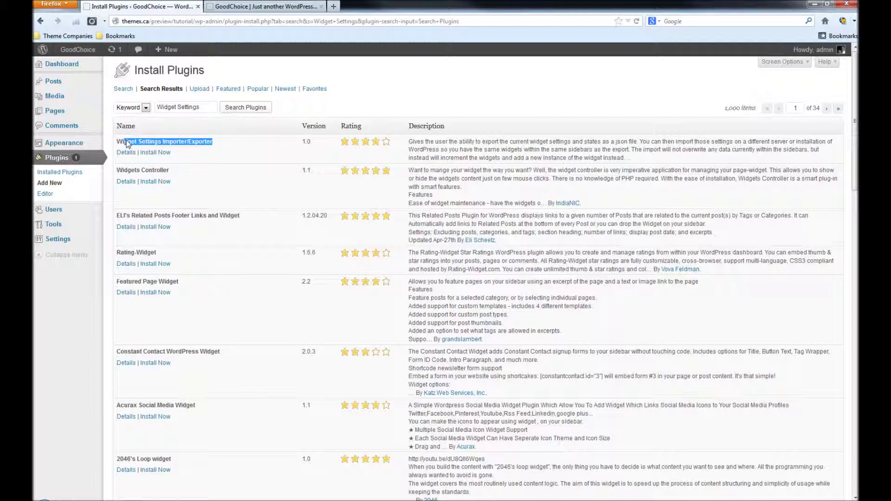
click(351, 159)
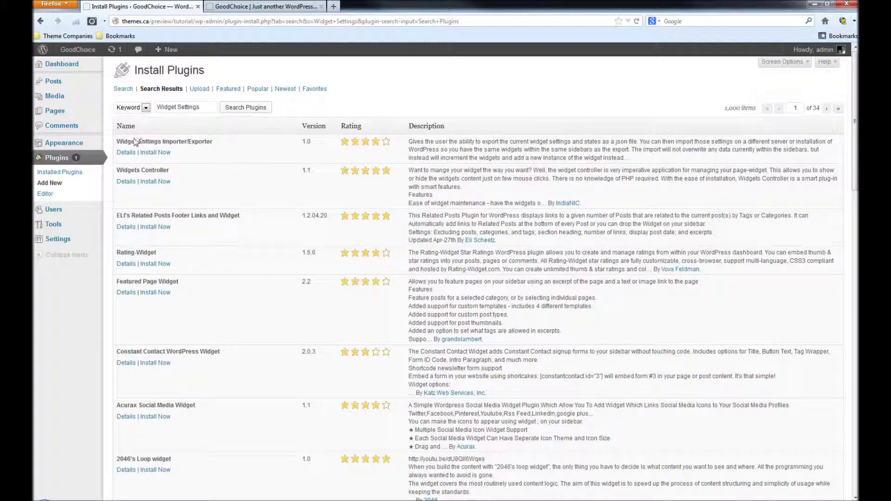
Install and activate the Widget Settings Importer/Exporter plugin, and check the theme upload's progress in FileZilla.
drag(170, 143, 212, 148)
click(242, 149)
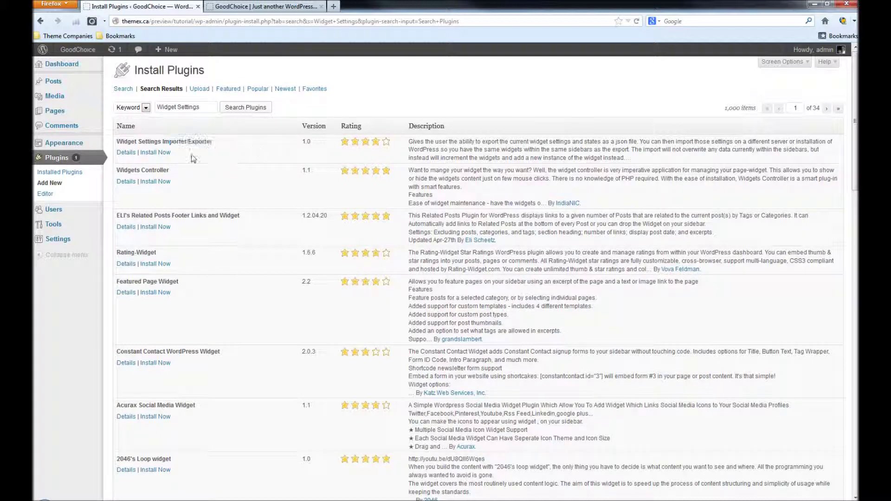
click(159, 153)
click(434, 229)
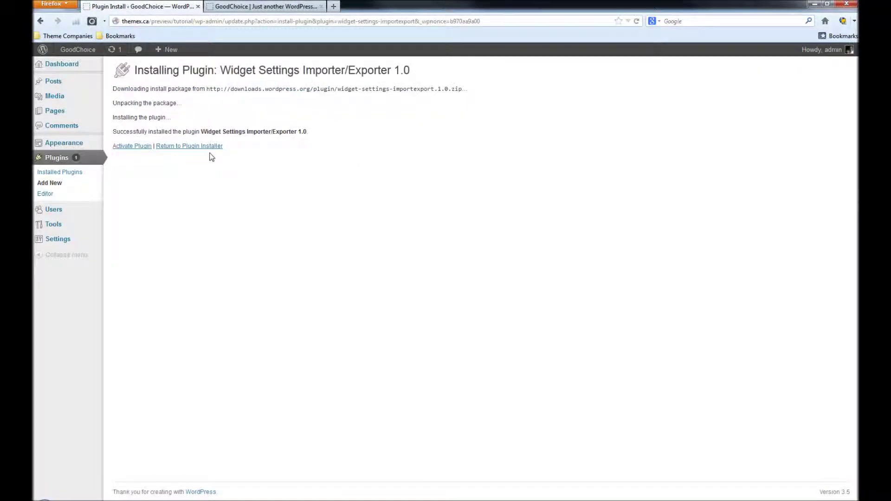
click(136, 147)
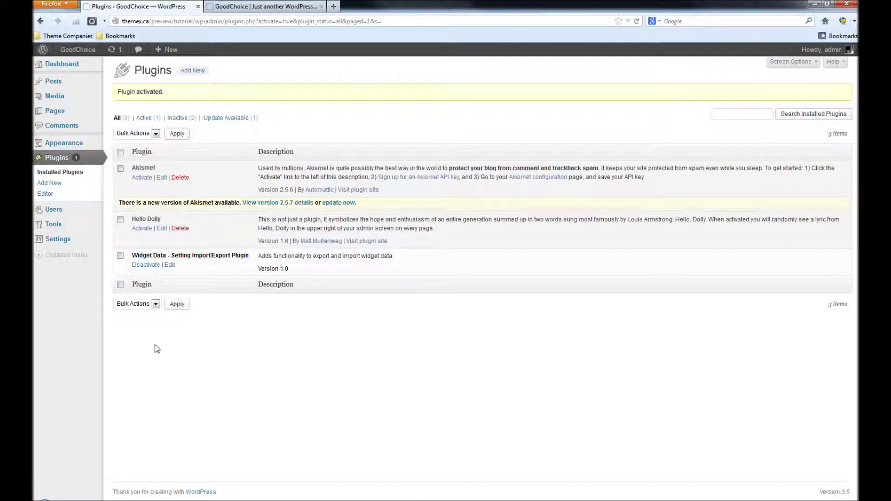
key(alt+Tab)
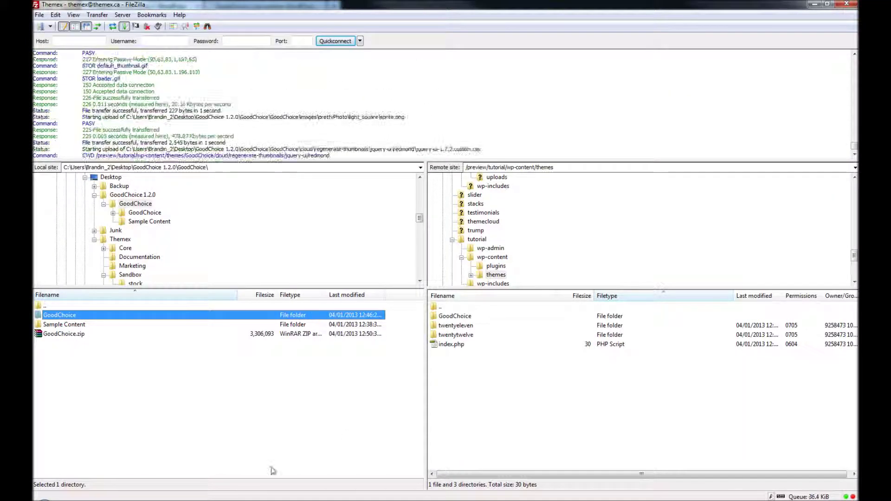
key(alt+Tab)
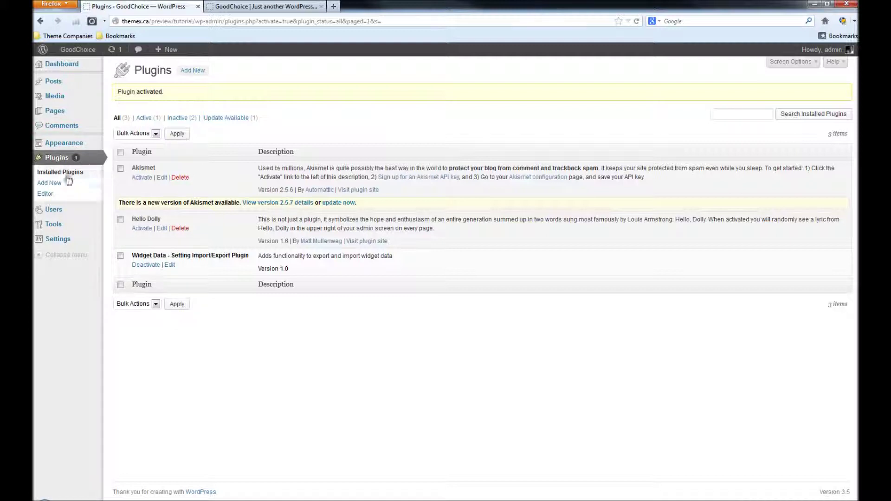
Choose widget_data.json from the Desktop's GoodChoice 1.2.0/GoodChoice/Sample Content folder as the file for the widget settings import.
mouse_move(49, 230)
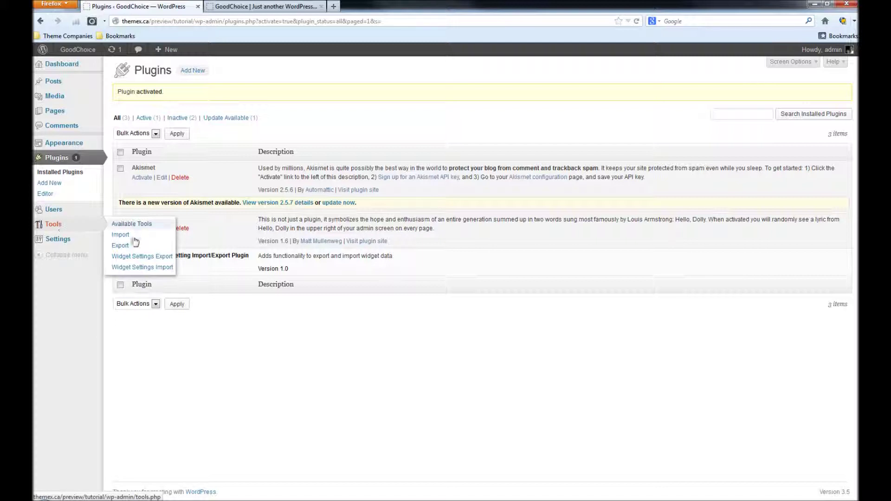
click(142, 269)
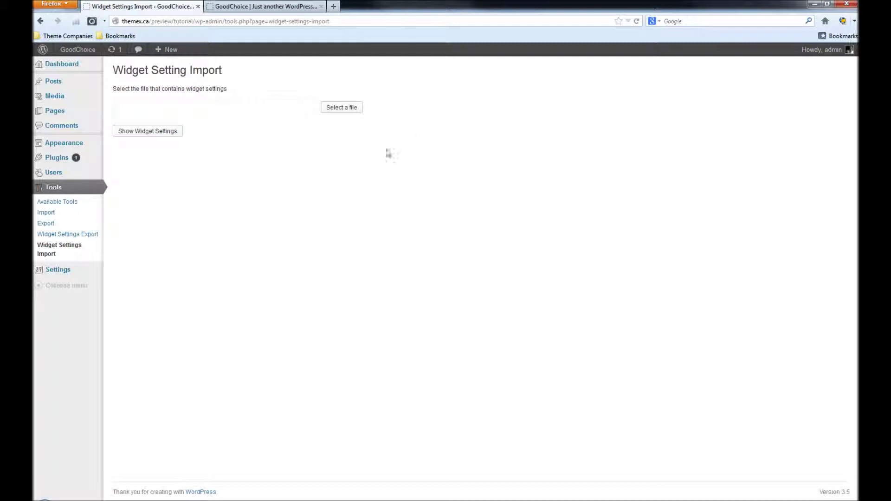
click(349, 107)
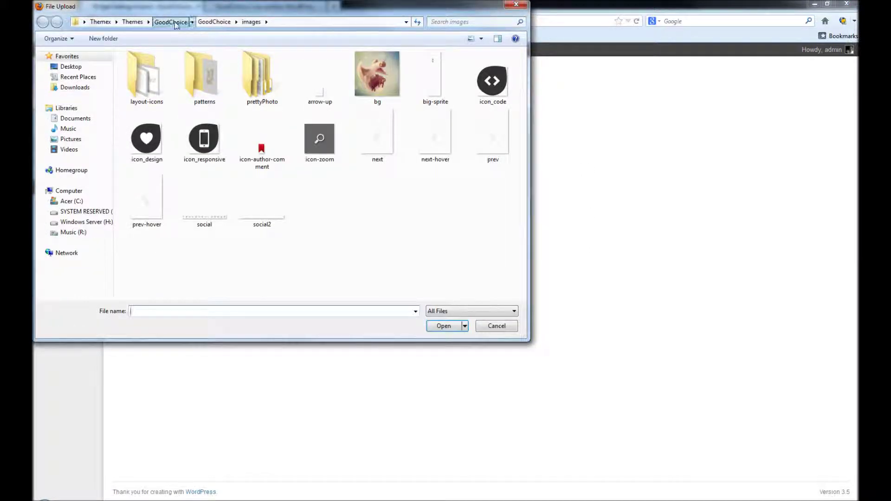
click(167, 22)
click(79, 66)
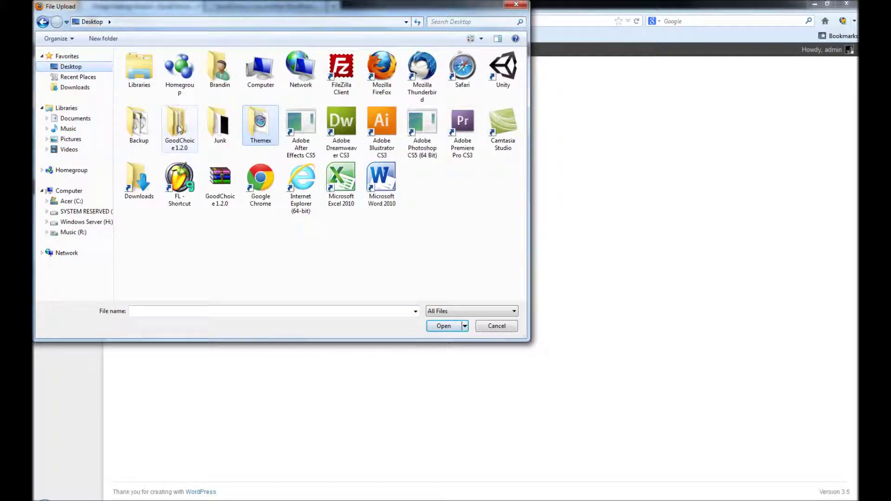
double_click(179, 126)
double_click(168, 69)
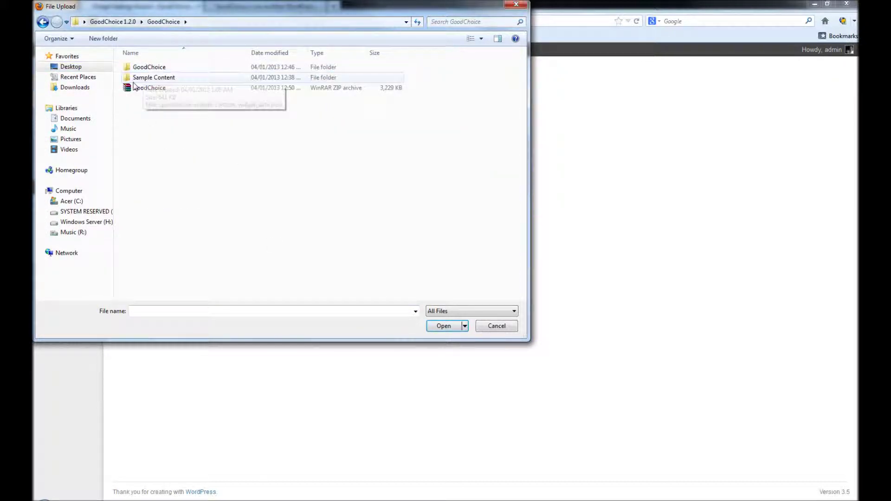
click(154, 79)
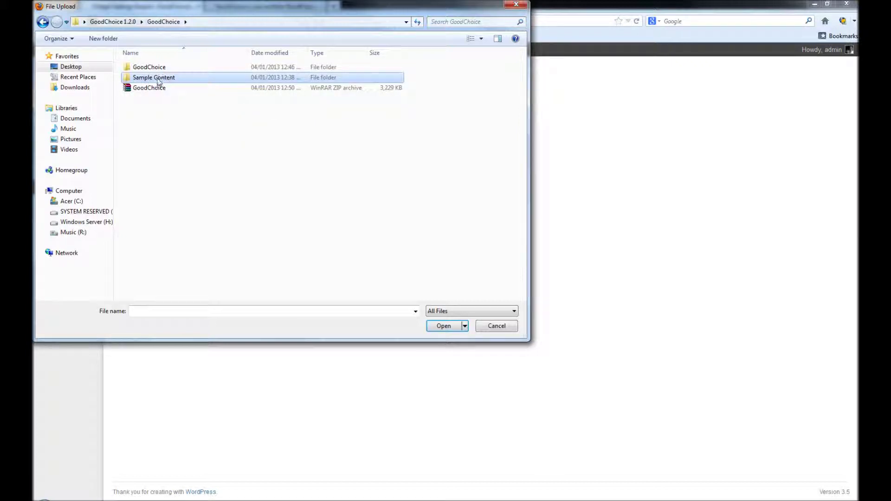
double_click(157, 78)
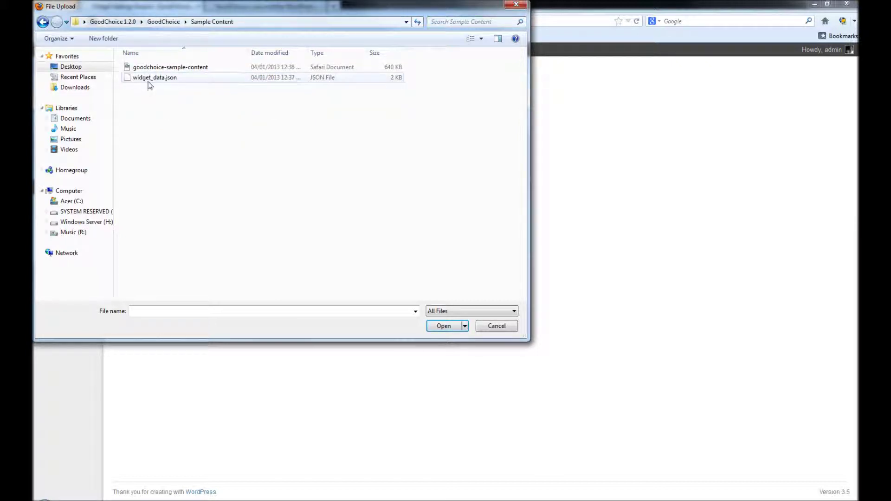
click(150, 80)
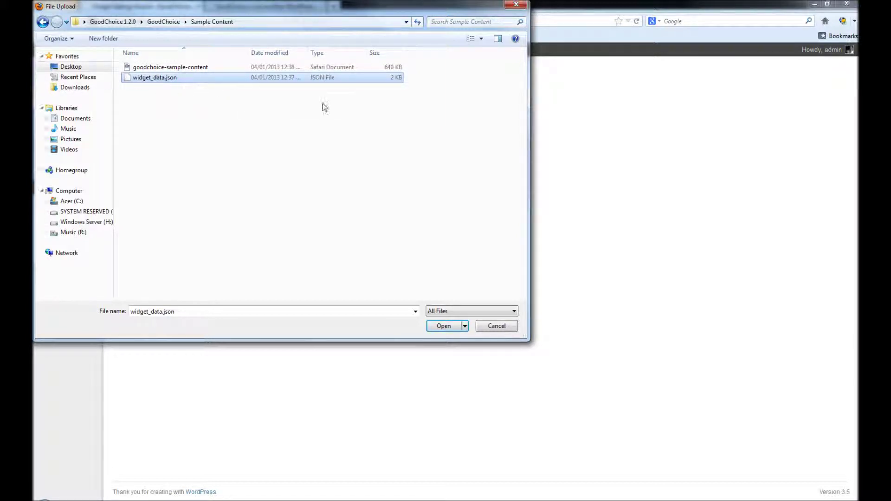
click(443, 326)
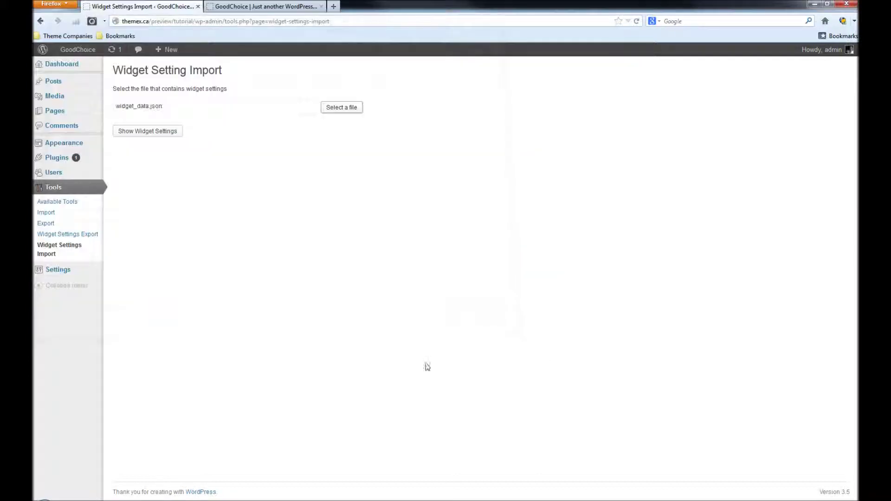
Show the widget settings contained in widget_data.json, select widgets and import their settings.
click(160, 133)
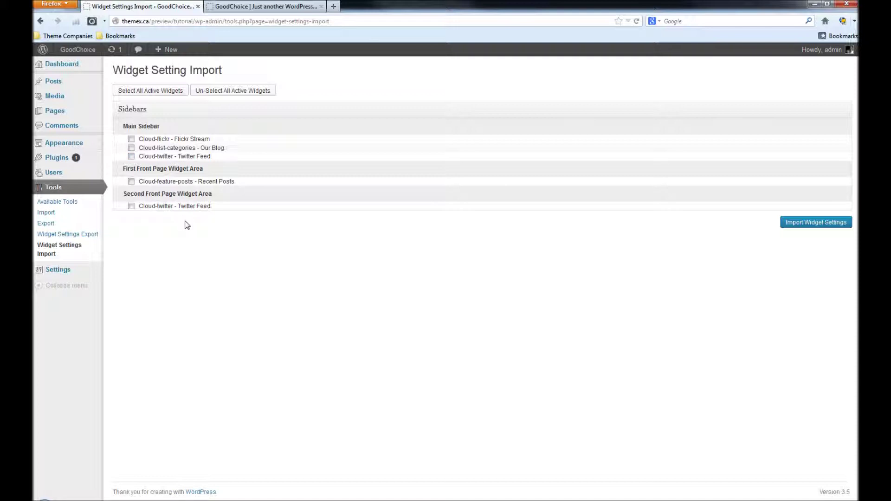
click(151, 139)
click(801, 223)
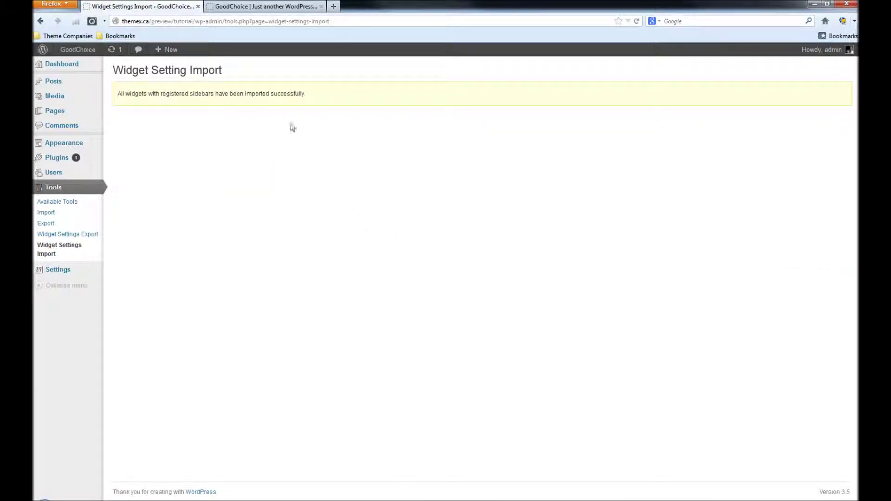
Check the import message and examine First Front Page Widget Area on the Widgets page.
double_click(153, 94)
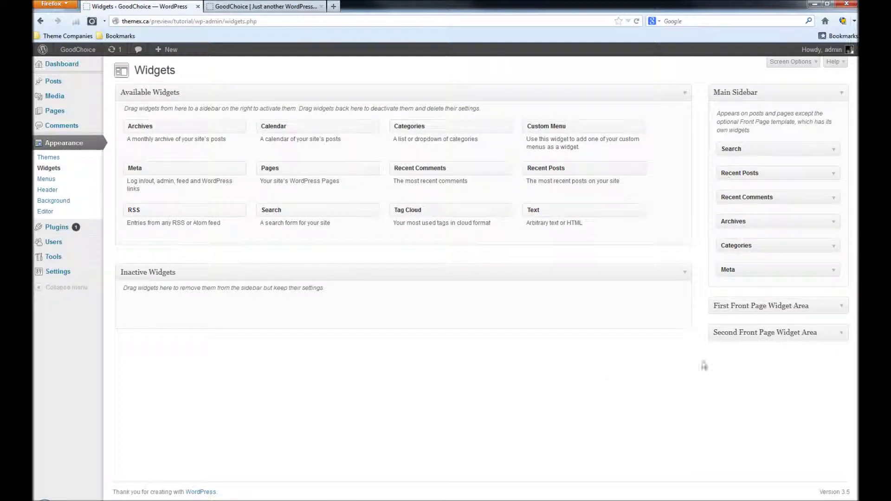
click(813, 304)
click(815, 306)
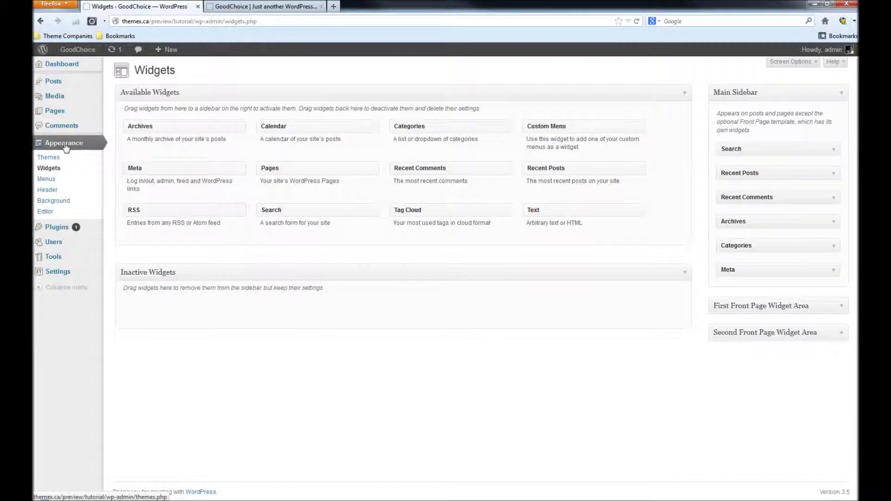
Activate the GoodChoice theme and reload the site's front page to see it applied.
click(65, 146)
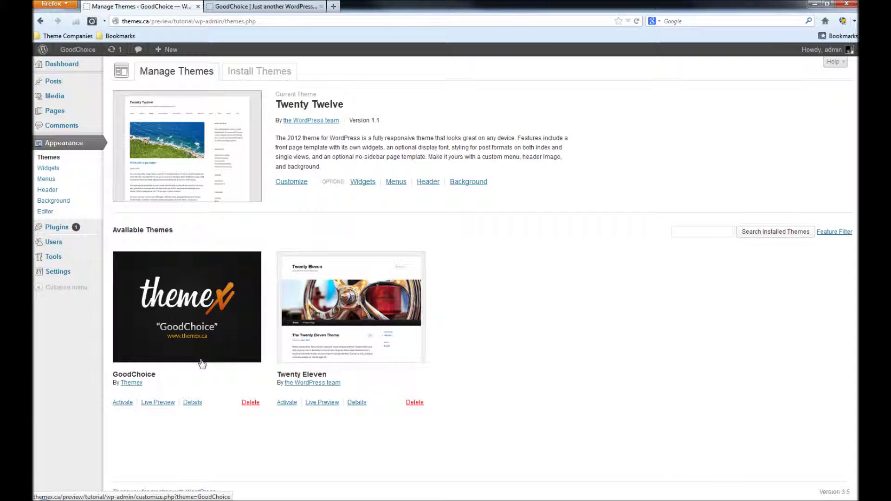
click(123, 402)
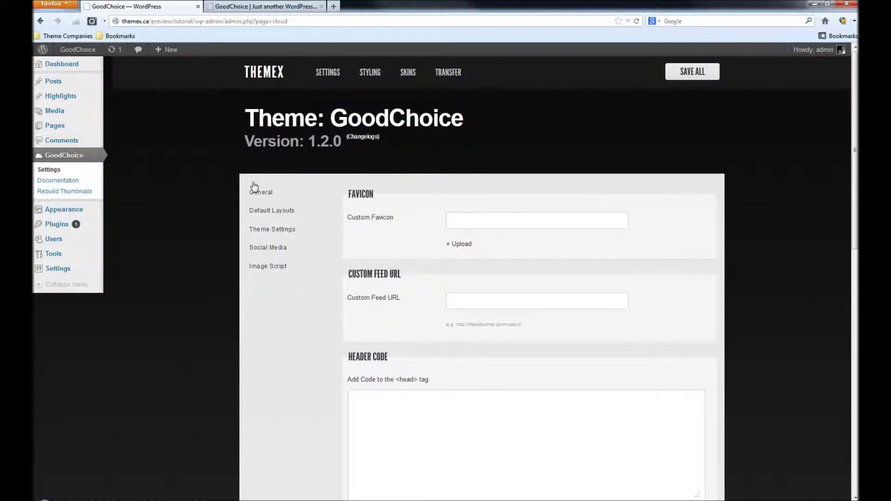
click(262, 6)
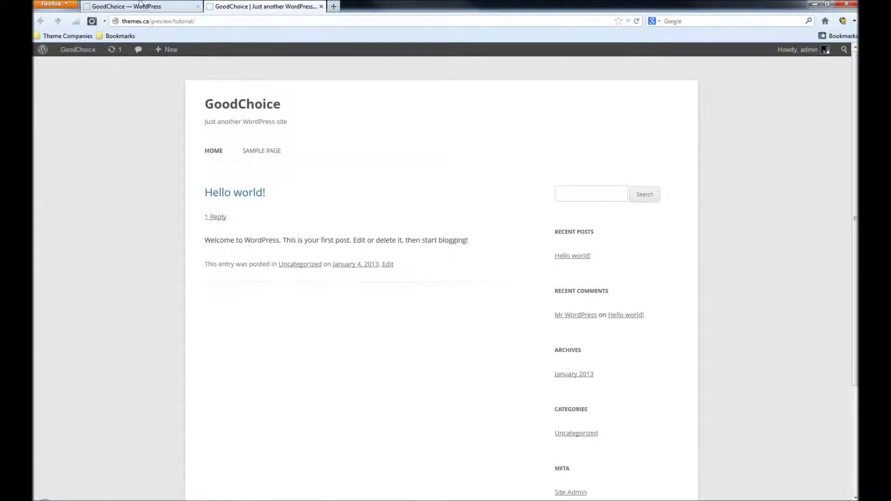
click(640, 21)
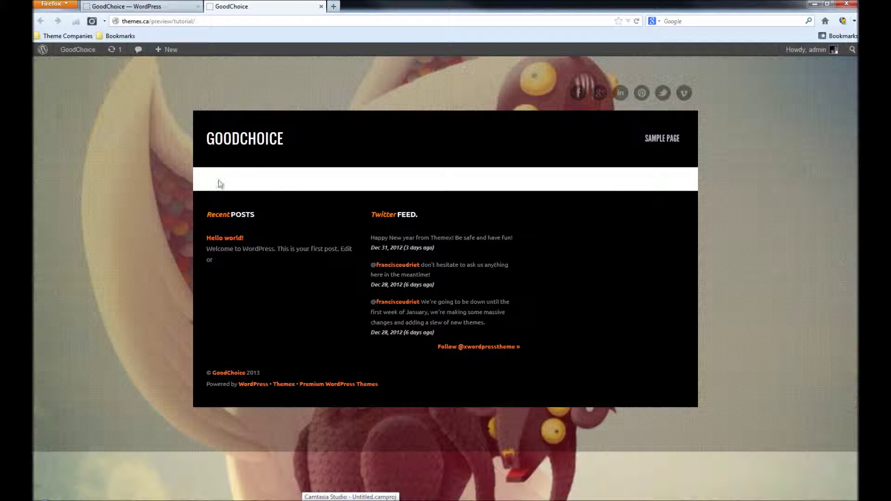
Back in the dashboard, install the WordPress importer plugin, activate it and run the importer.
click(170, 4)
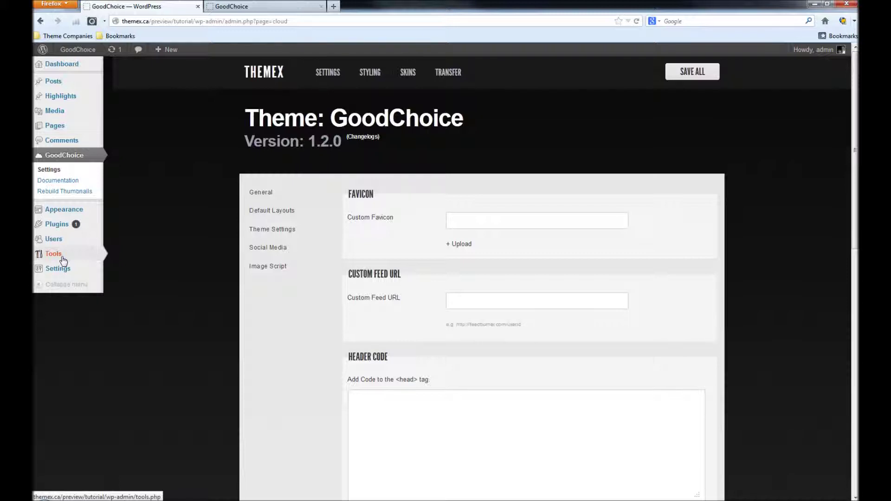
mouse_move(64, 258)
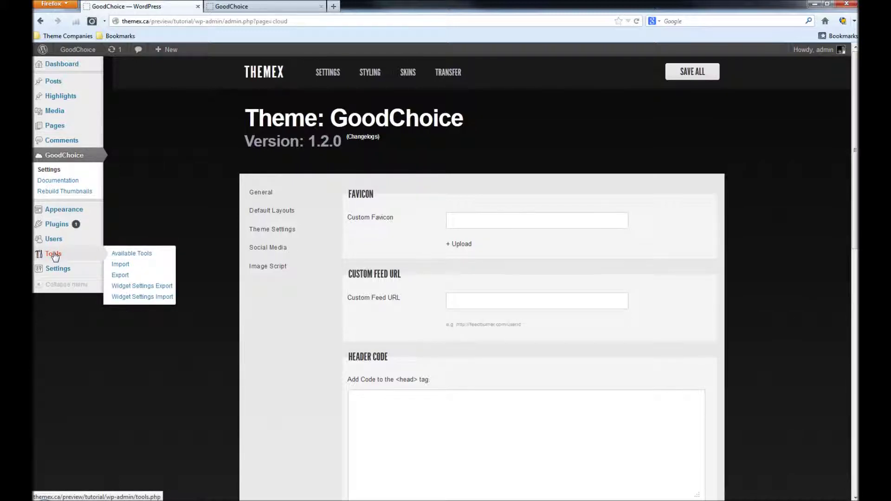
click(120, 265)
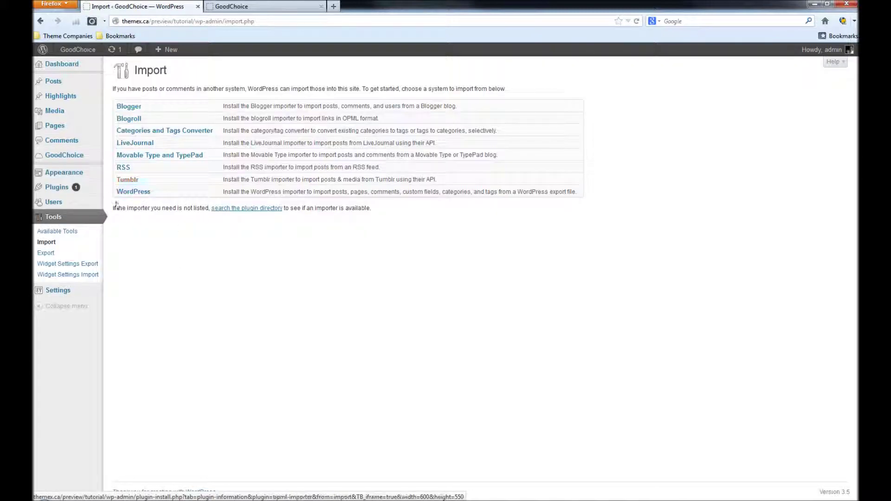
click(139, 194)
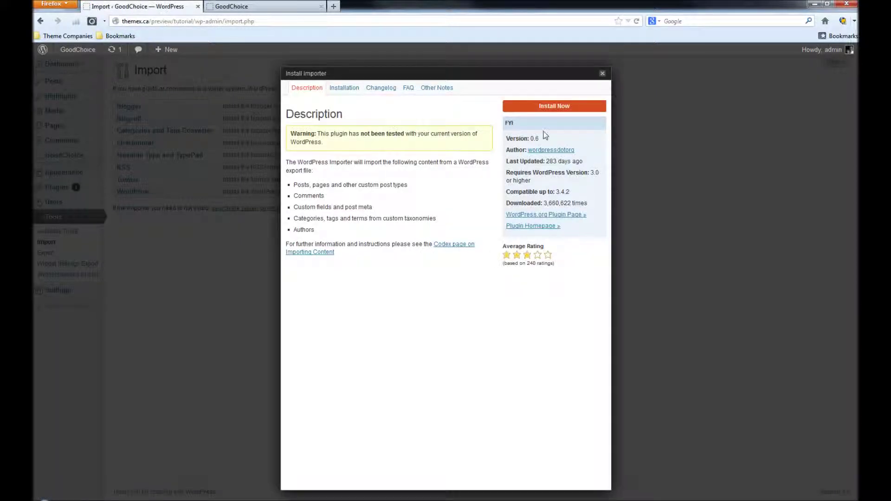
click(555, 107)
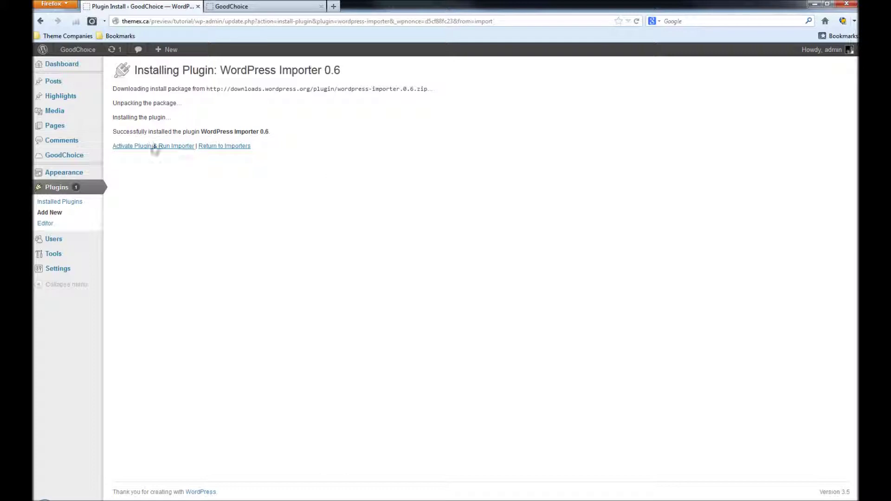
click(154, 146)
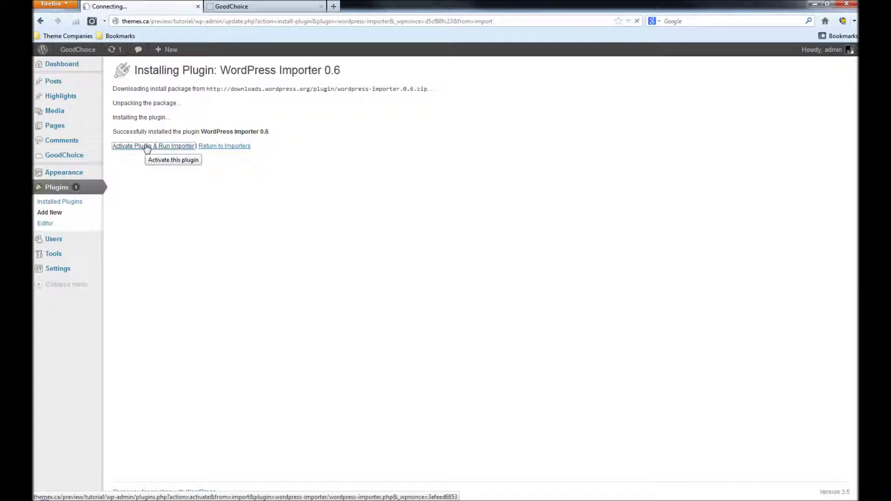
Upload goodchoice-sample-content from the Desktop's GoodChoice 1.2.0/GoodChoice/Sample Content folder to the WordPress importer.
click(368, 121)
drag(269, 7, 450, 70)
click(347, 88)
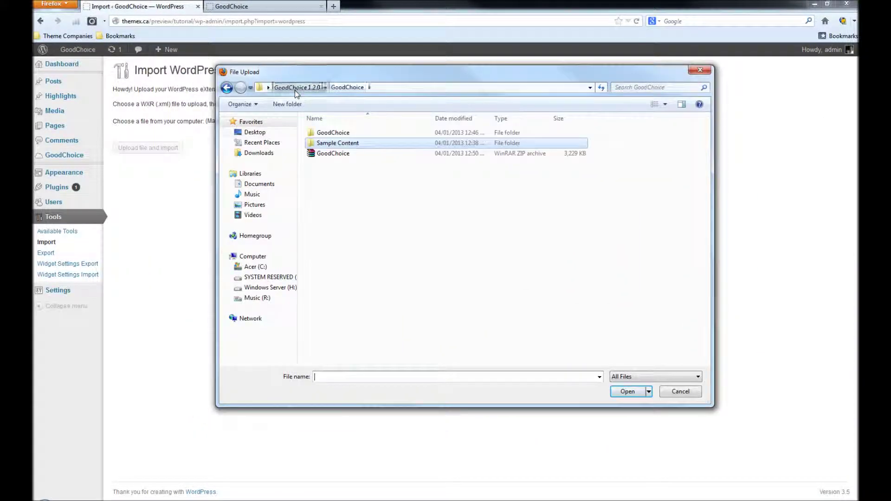
click(295, 88)
click(256, 132)
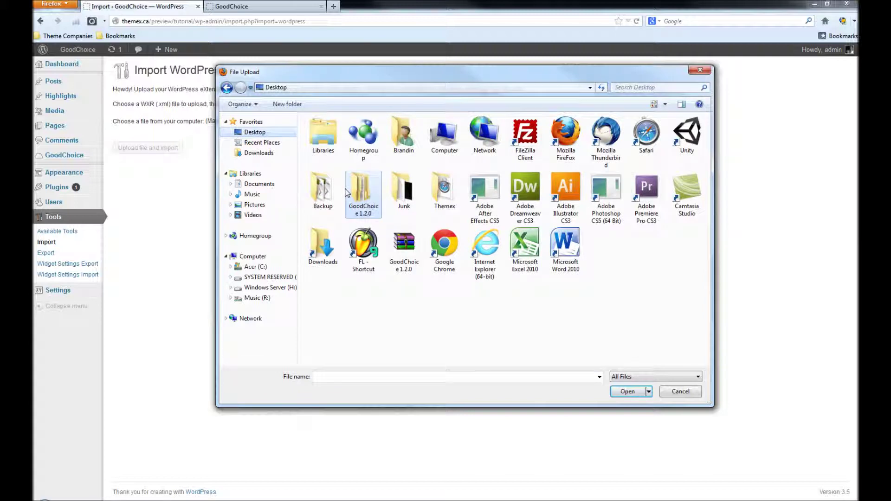
double_click(366, 197)
double_click(332, 132)
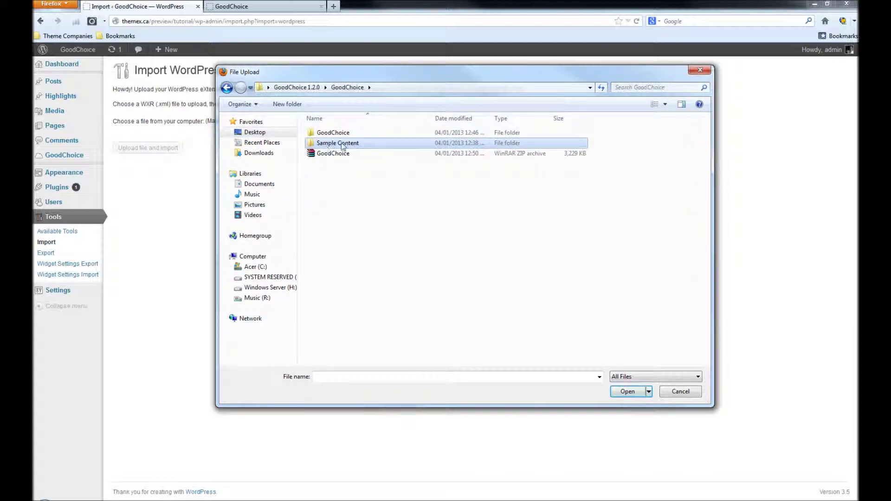
double_click(339, 144)
click(337, 135)
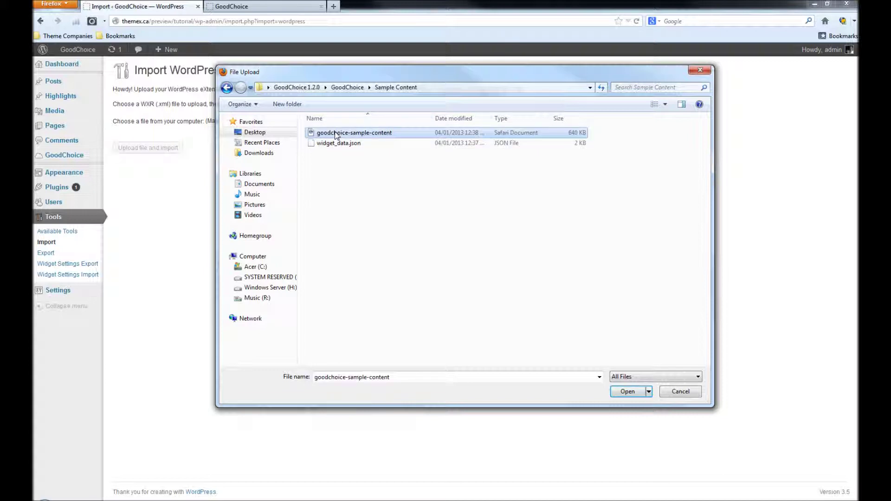
double_click(382, 134)
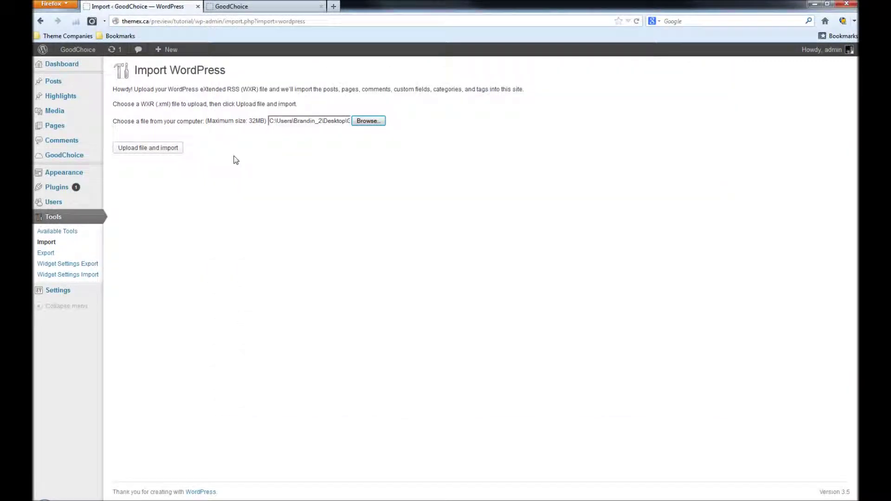
click(159, 147)
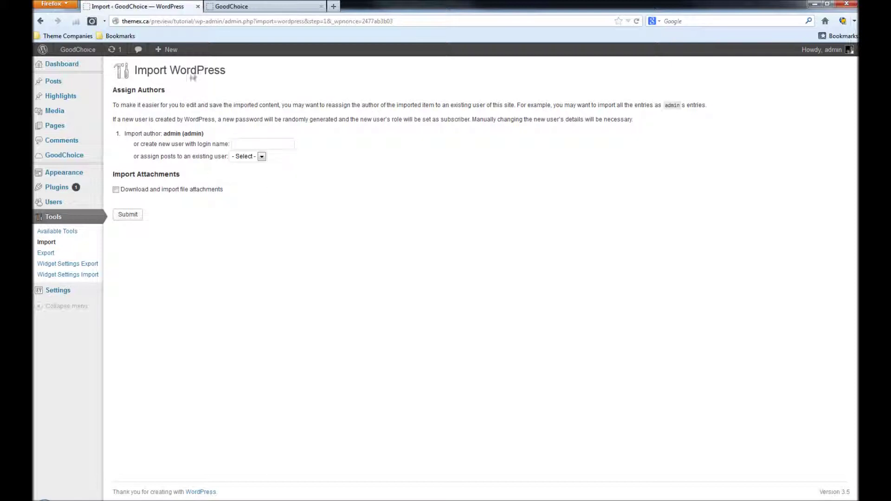
Assign the imported posts to the existing user admin, enable downloading and importing file attachments, and submit the import.
click(251, 157)
click(244, 174)
drag(133, 157, 221, 160)
click(258, 159)
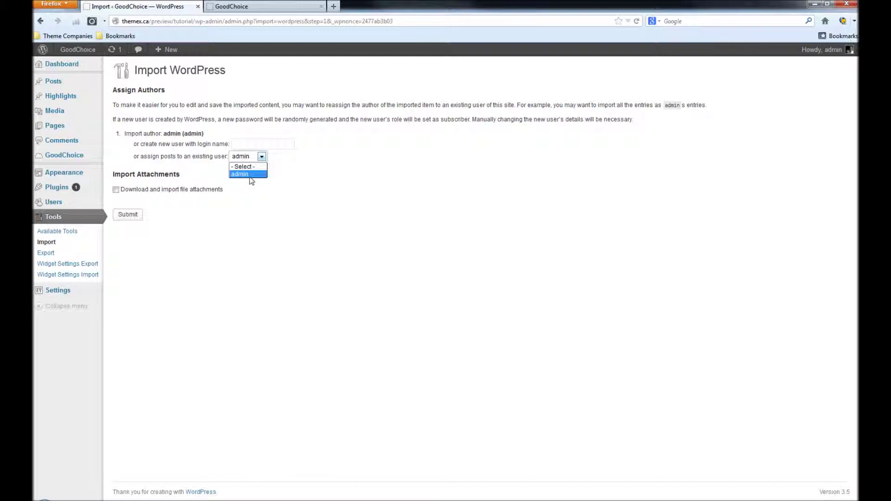
click(248, 175)
drag(127, 179, 183, 193)
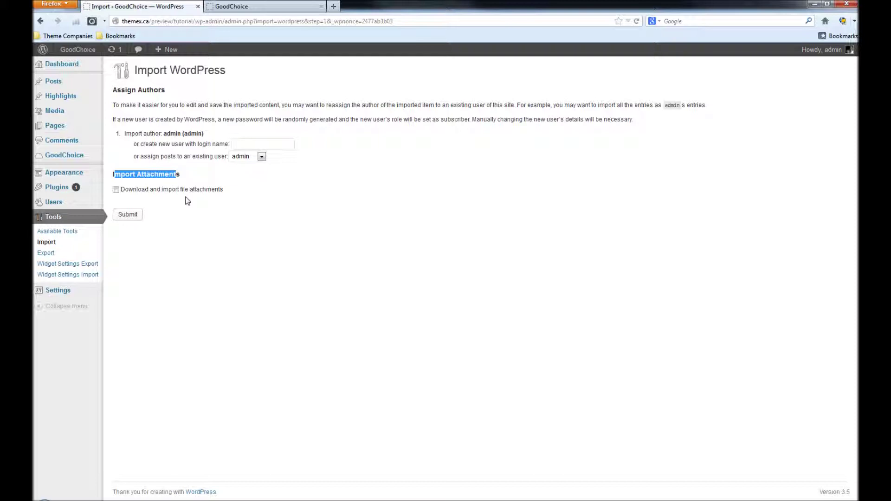
click(182, 193)
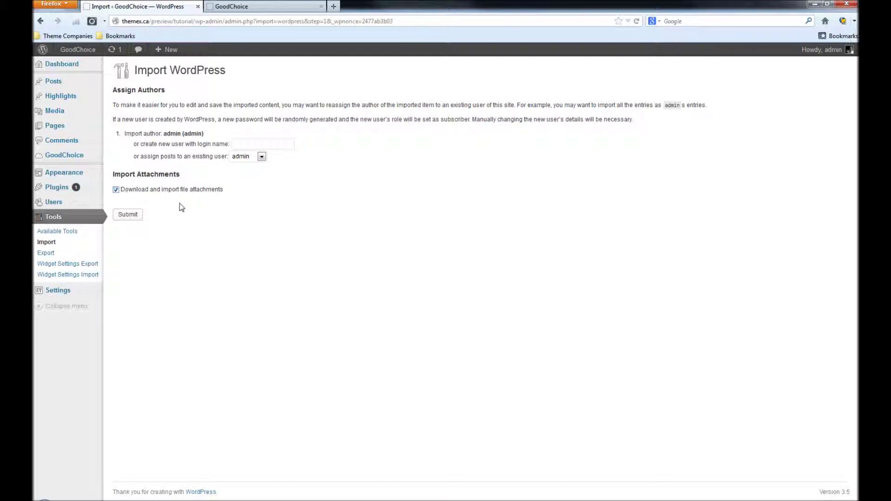
click(135, 216)
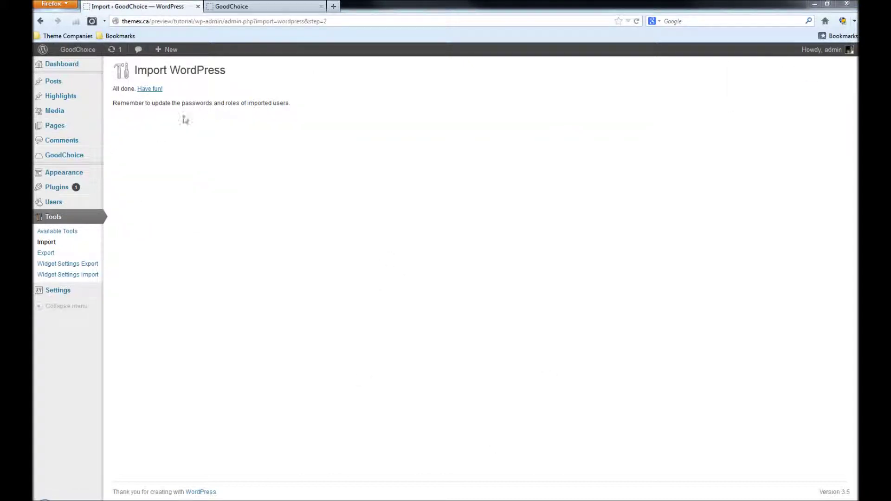
Check the import completion message, then reload the site's front page and look over the imported content down to the footer.
drag(300, 111, 279, 107)
click(171, 109)
click(299, 122)
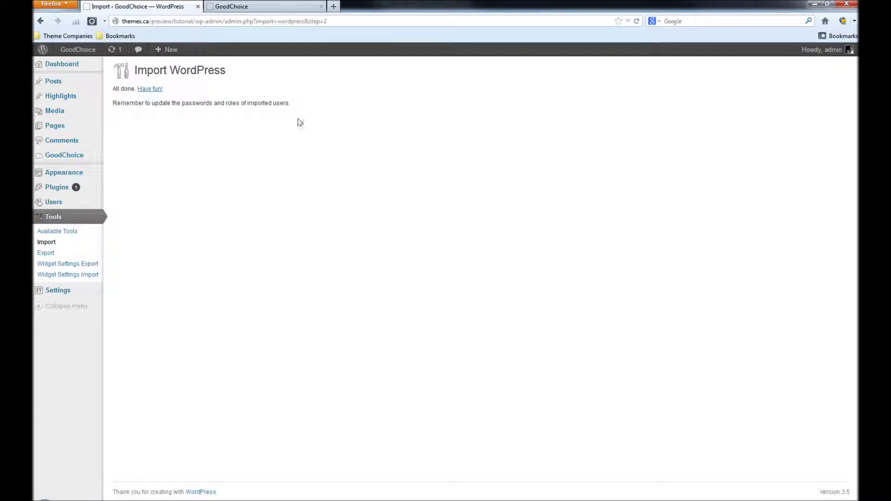
click(231, 7)
click(153, 5)
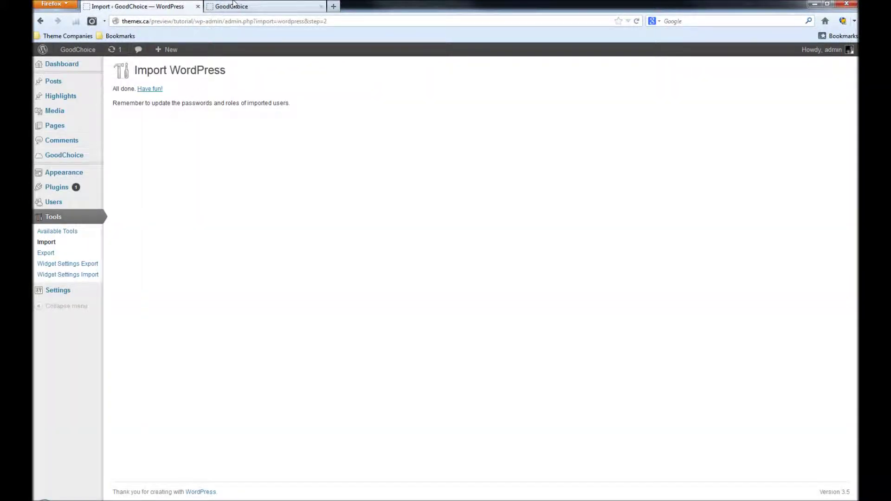
click(255, 5)
click(636, 21)
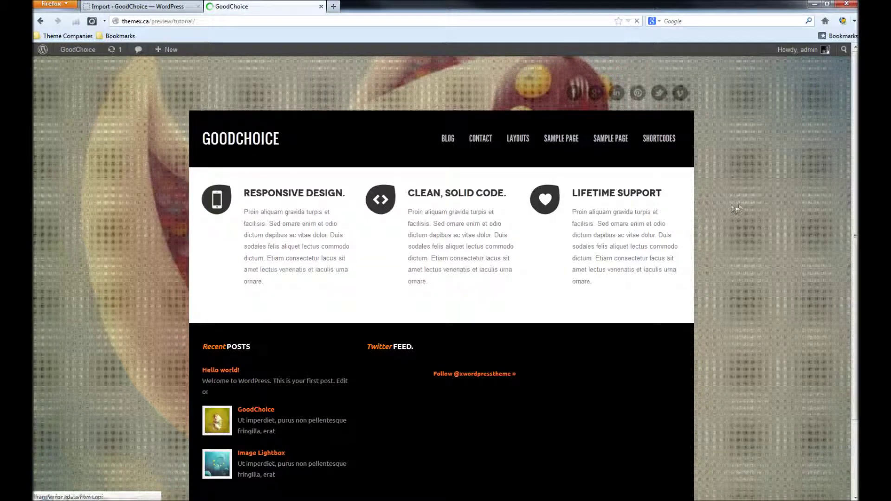
scroll(497, 260, down, 2)
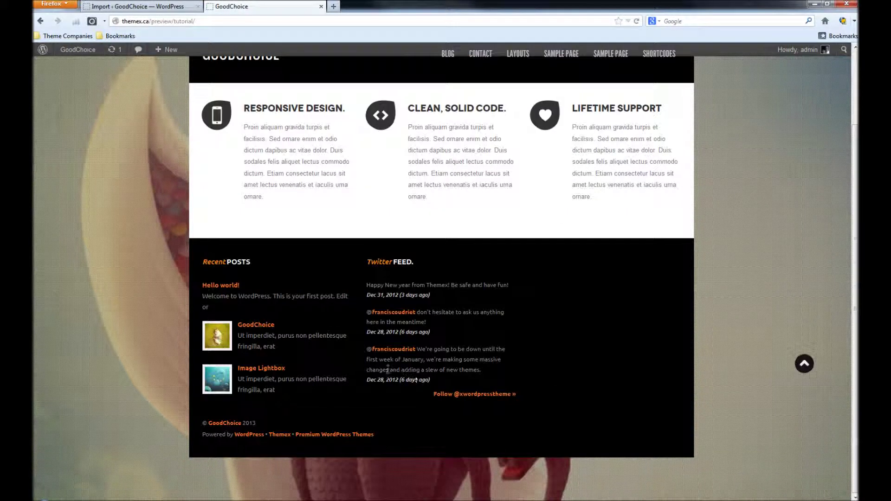
scroll(251, 362, up, 2)
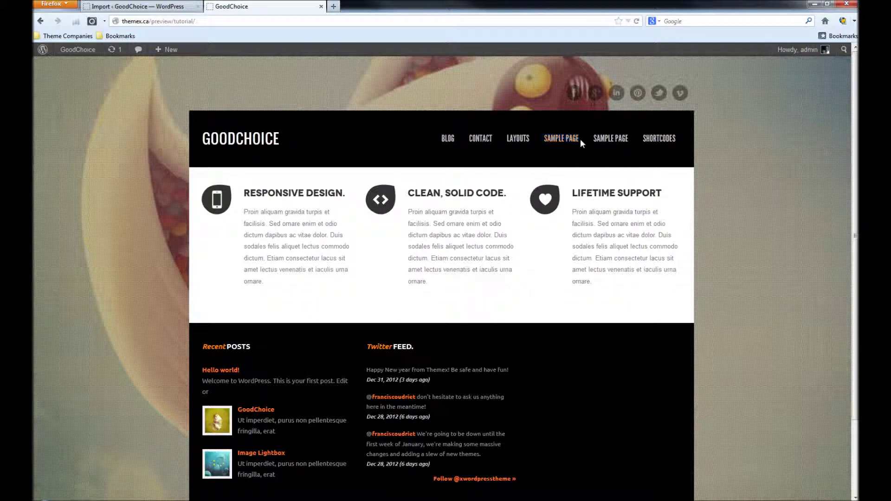
Open the site's Blog page and look through the imported posts and sidebar, returning to the page's start.
click(455, 137)
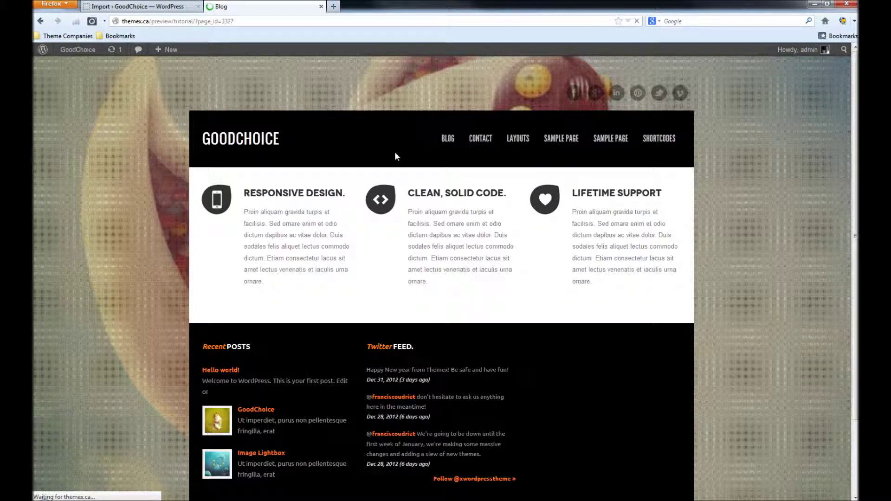
scroll(278, 262, down, 5)
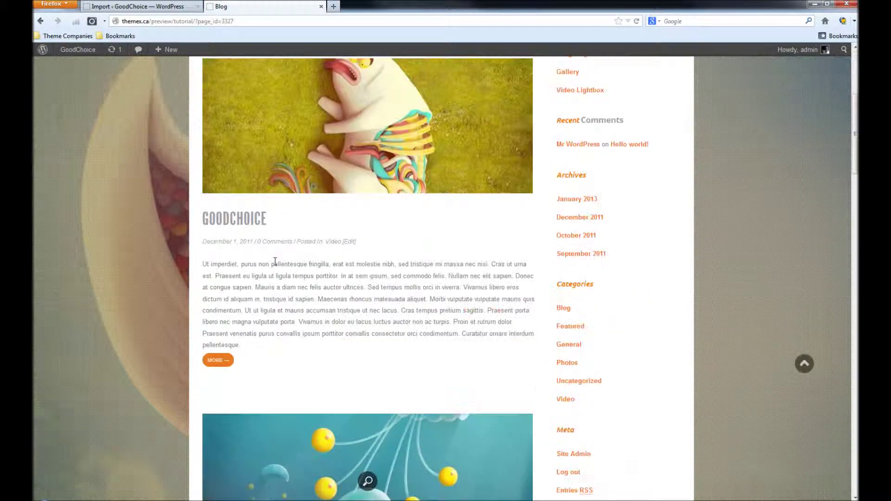
scroll(274, 262, down, 14)
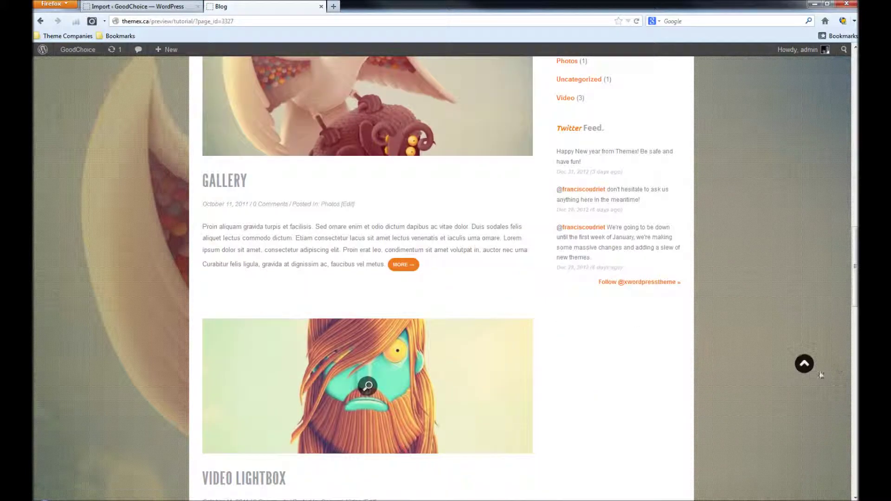
click(803, 363)
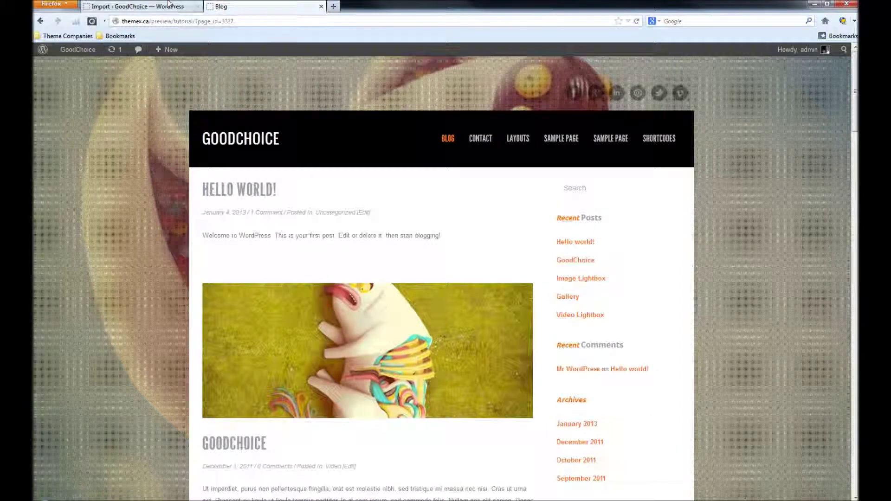
On the dashboard's Widgets page, remove the default Search, Recent Posts, Recent Comments, Archives, Categories and Meta widgets from the Sidebar area.
click(168, 4)
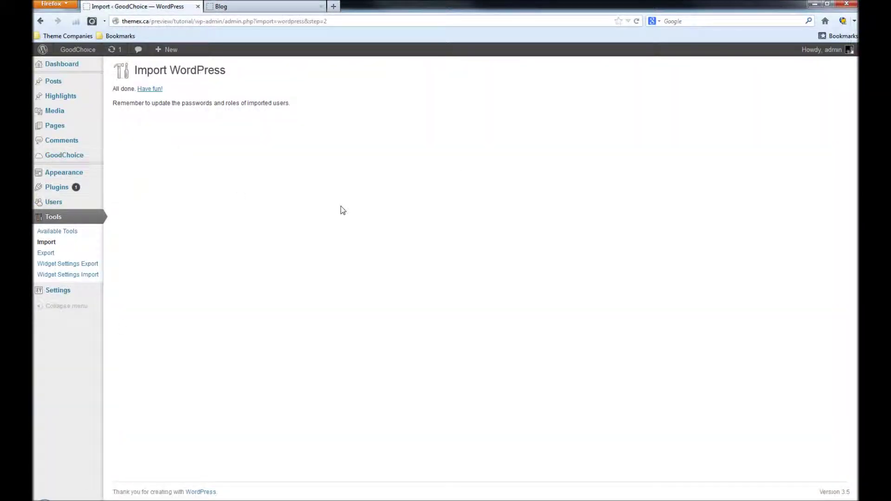
mouse_move(71, 174)
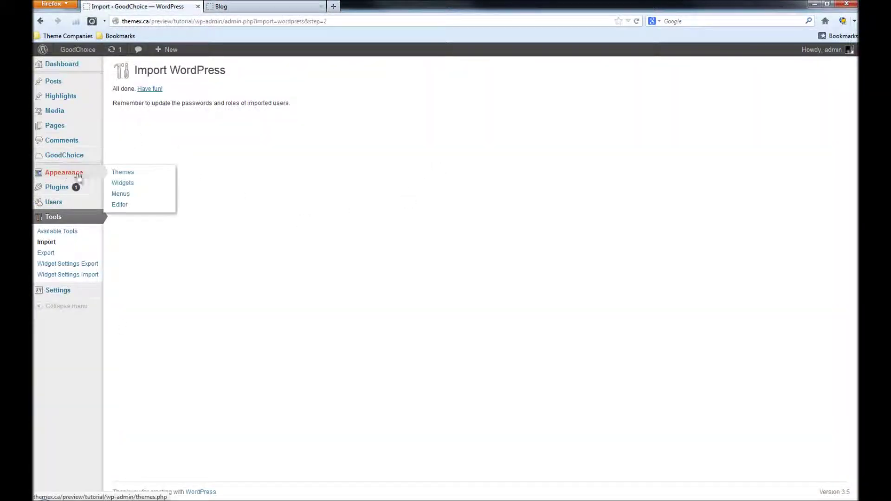
click(126, 185)
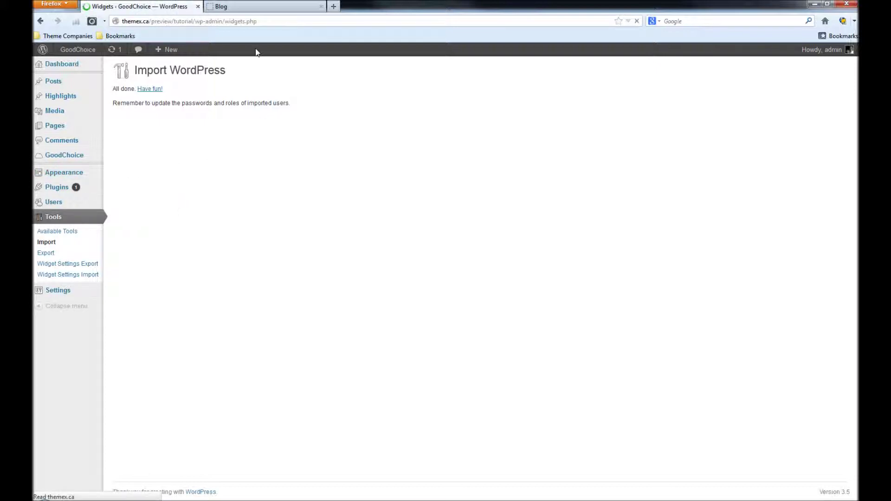
click(274, 9)
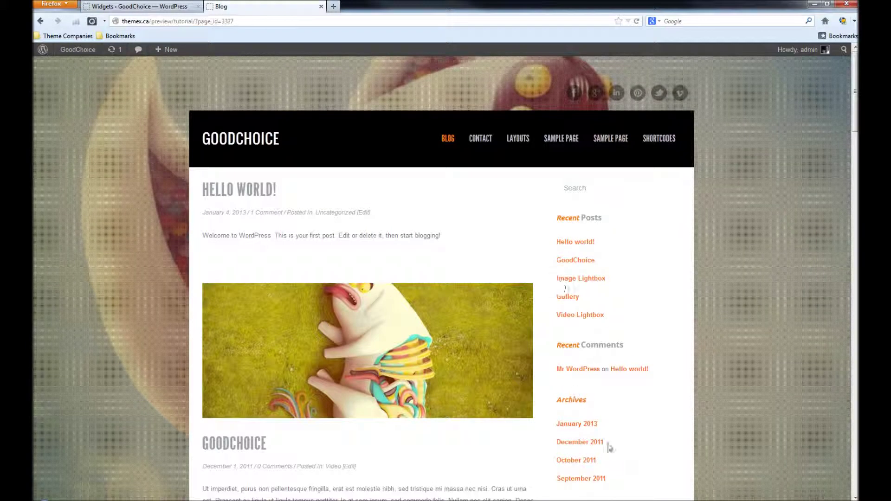
click(184, 5)
drag(745, 121, 612, 139)
drag(712, 125, 668, 124)
drag(752, 116, 601, 132)
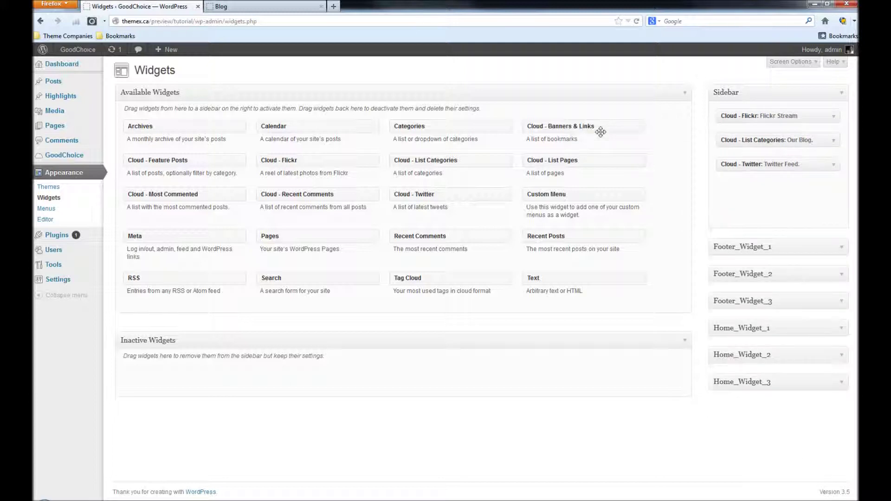
Expand the Footer_Widget and Home_Widget areas on the Widgets page to examine which widgets each one holds.
click(835, 223)
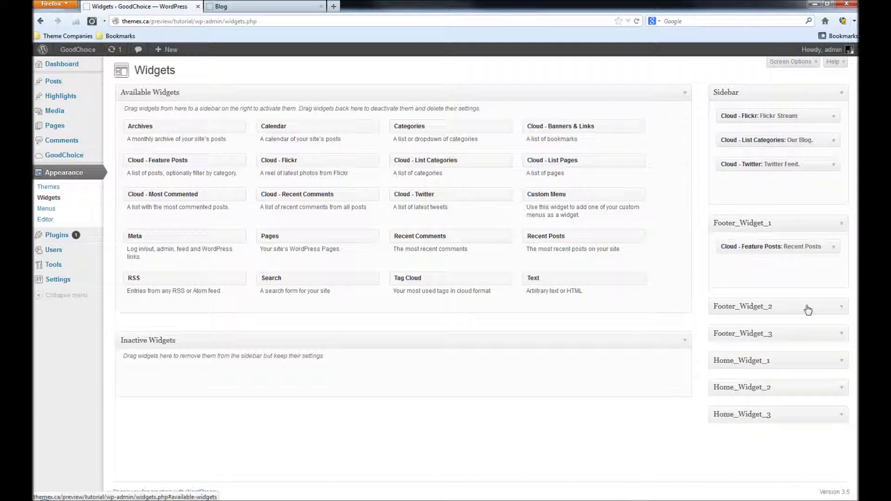
click(806, 306)
scroll(789, 361, down, 1)
click(784, 371)
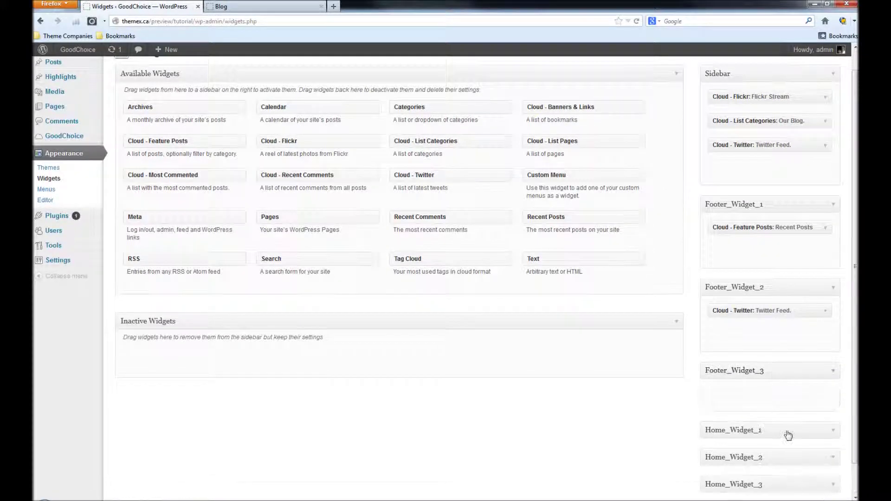
click(779, 431)
scroll(742, 427, down, 1)
click(771, 451)
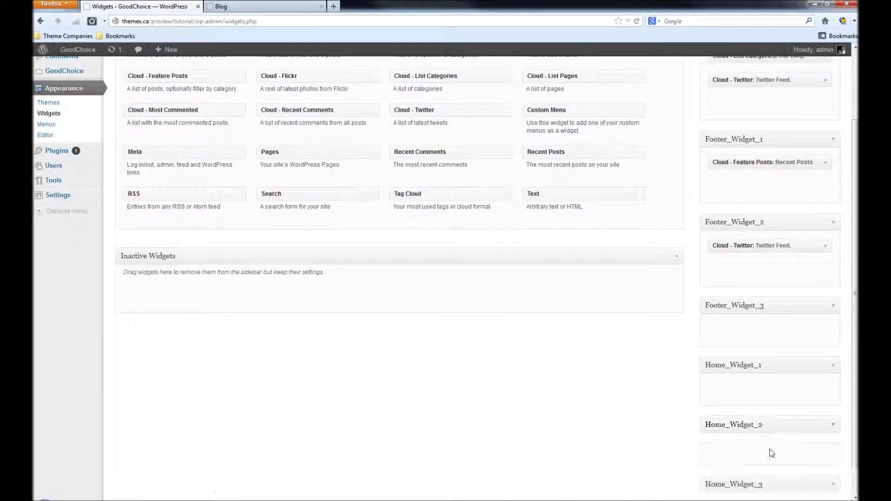
scroll(760, 452, down, 3)
scroll(571, 364, up, 3)
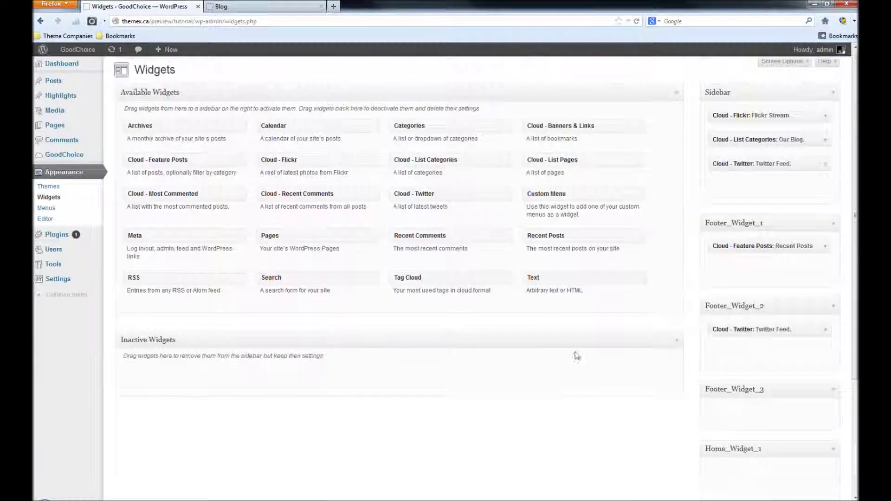
Reload the site's Blog page and examine the Flickr Stream, Our Blog and Twitter Feed sidebar sections beside the posts.
click(211, 6)
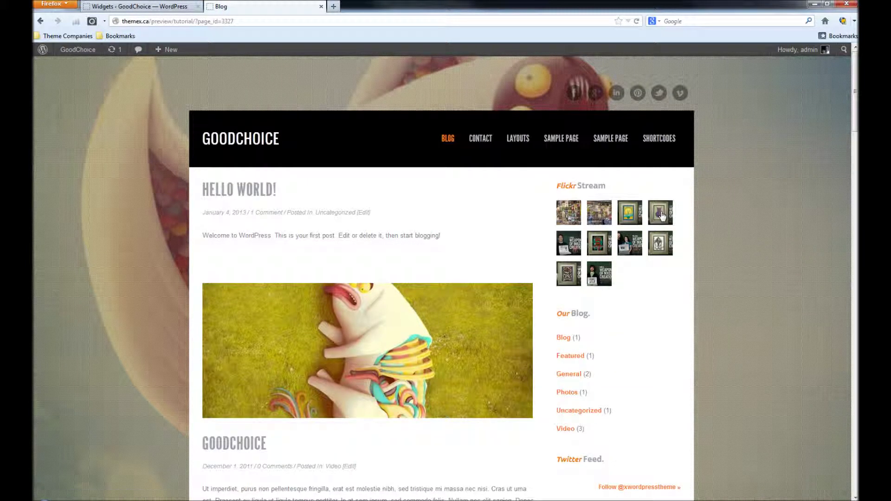
scroll(648, 193, down, 2)
scroll(630, 238, down, 3)
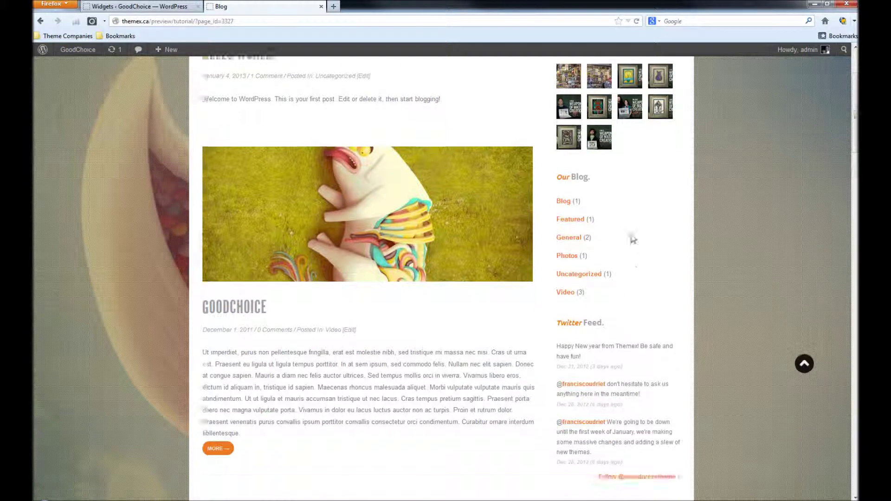
scroll(639, 191, up, 2)
drag(566, 145, 590, 244)
click(594, 250)
drag(606, 304, 603, 420)
click(672, 279)
scroll(696, 307, up, 2)
scroll(563, 342, down, 7)
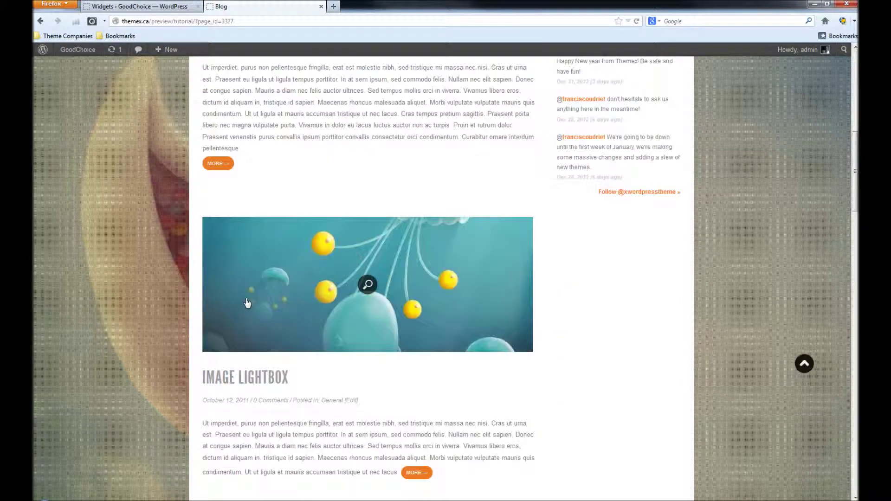
scroll(232, 320, up, 8)
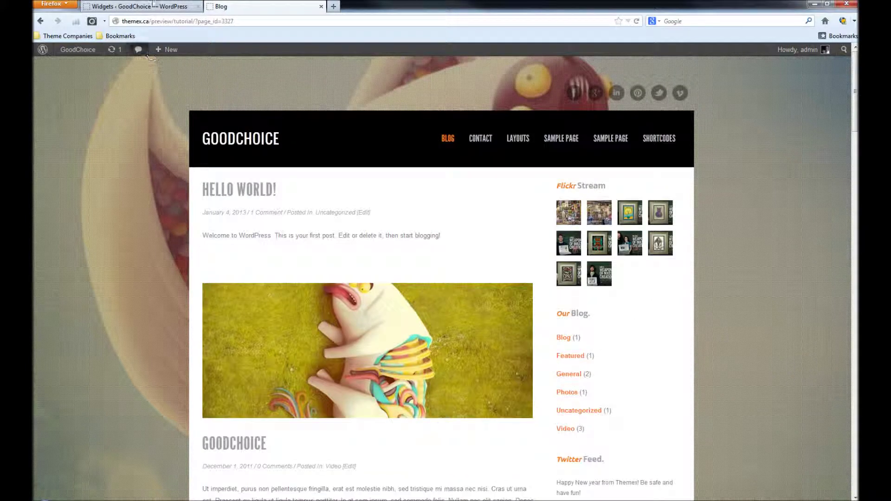
Go to the site's front page and examine its feature columns and footer widgets, then return to the Widgets page.
click(165, 6)
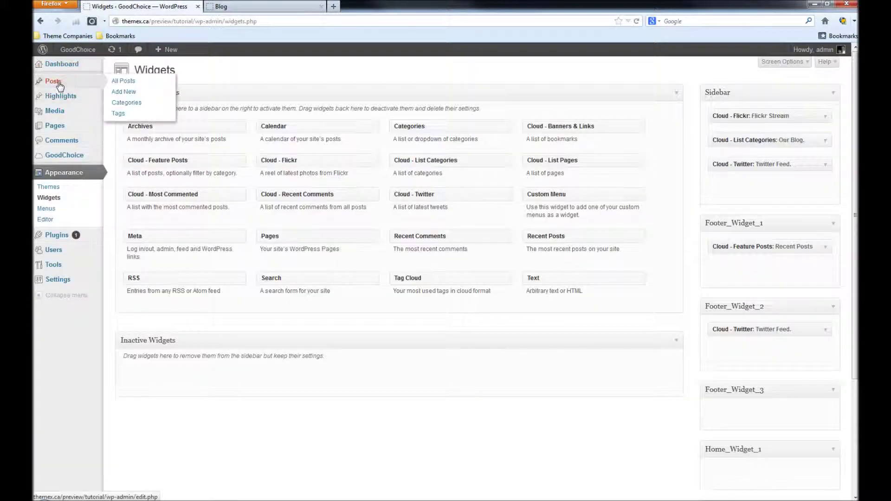
click(250, 6)
click(253, 141)
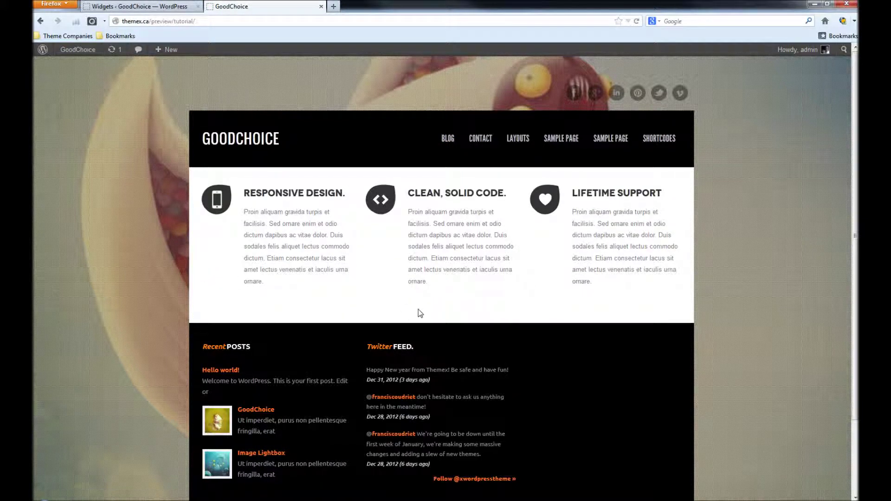
scroll(508, 375, down, 3)
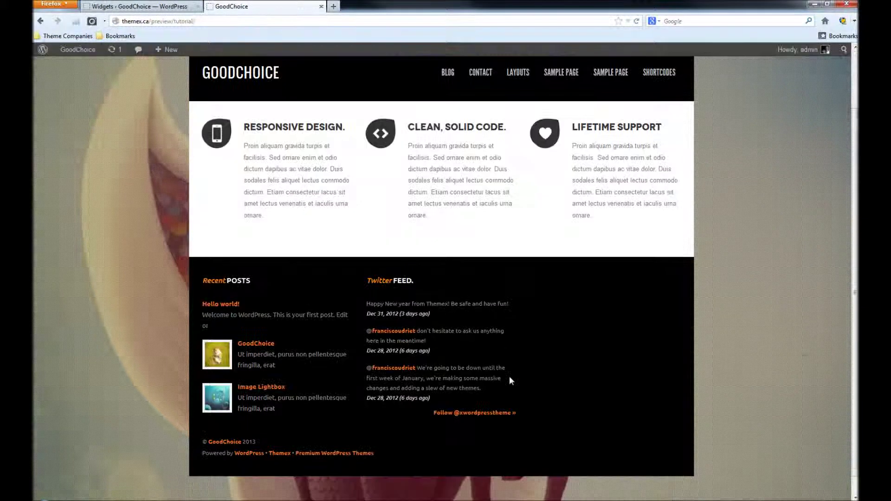
scroll(539, 318, up, 3)
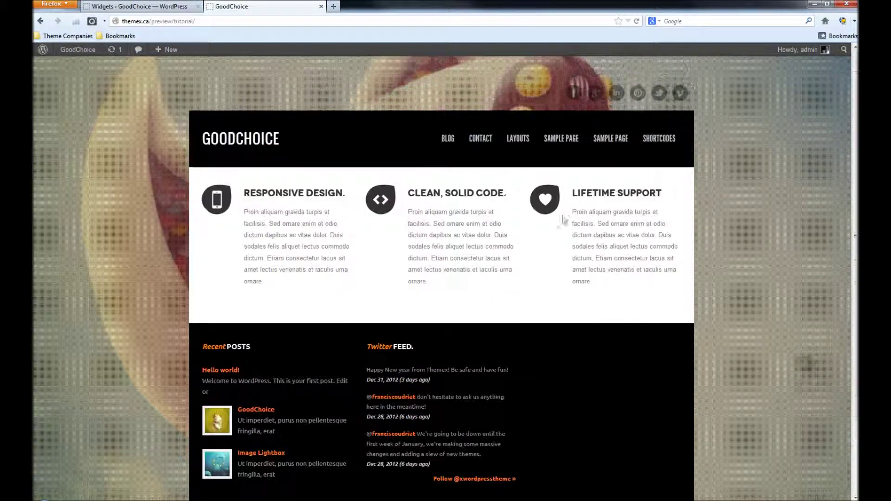
scroll(422, 381, down, 3)
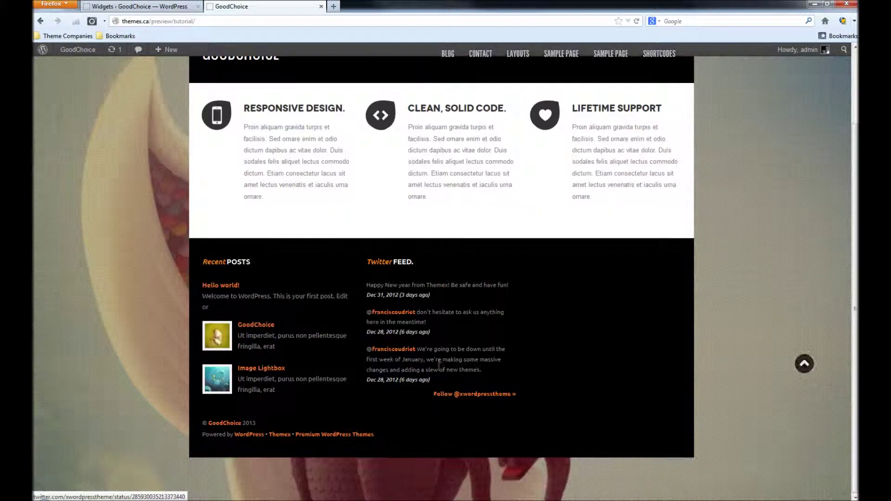
scroll(482, 367, up, 3)
scroll(441, 278, down, 3)
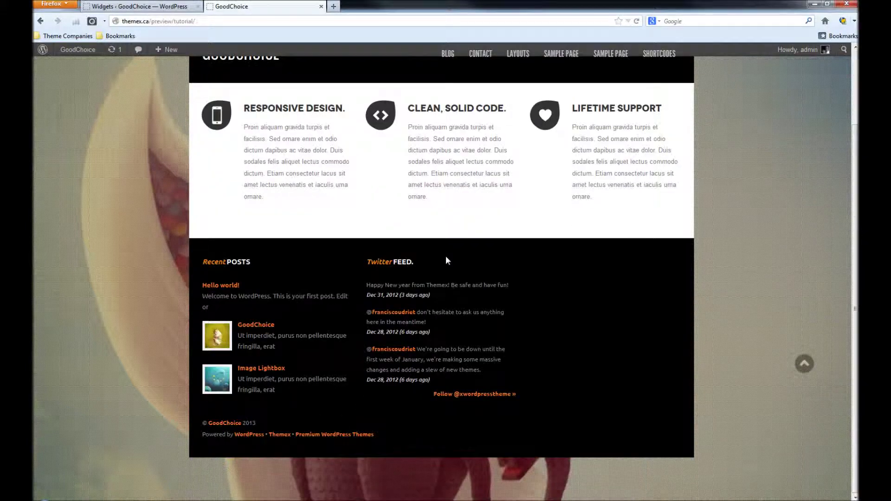
scroll(423, 218, up, 3)
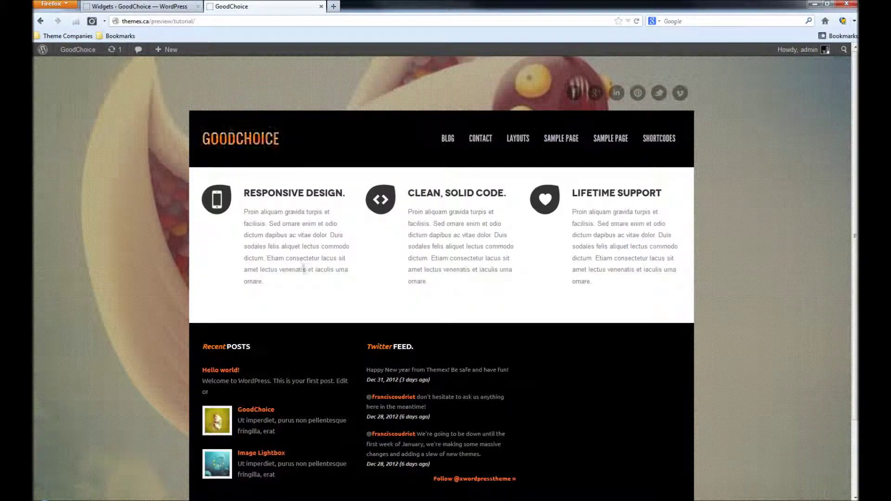
scroll(430, 331, down, 3)
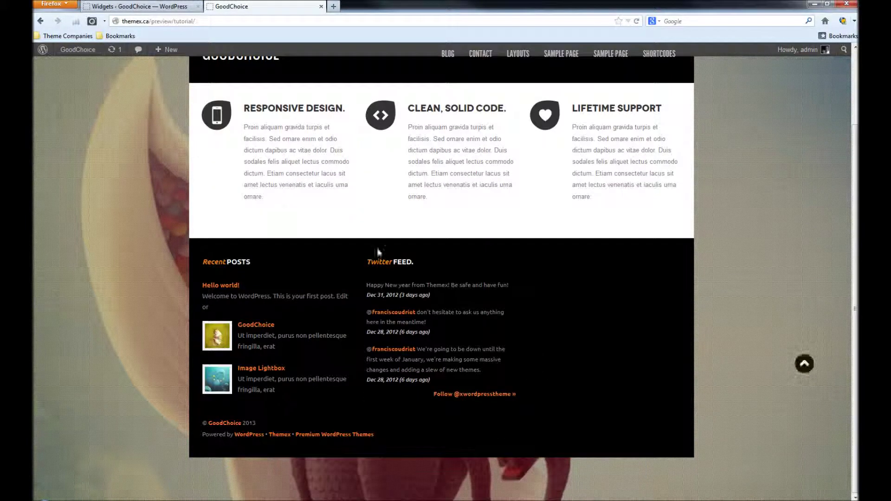
scroll(458, 318, up, 3)
click(174, 6)
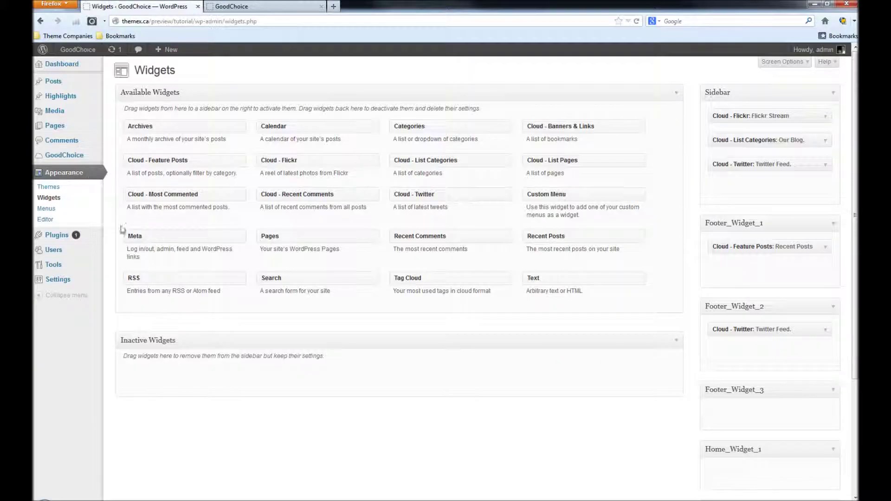
Open the GoodChoice theme settings in the dashboard, and look over the site's front page from header to footer.
click(63, 157)
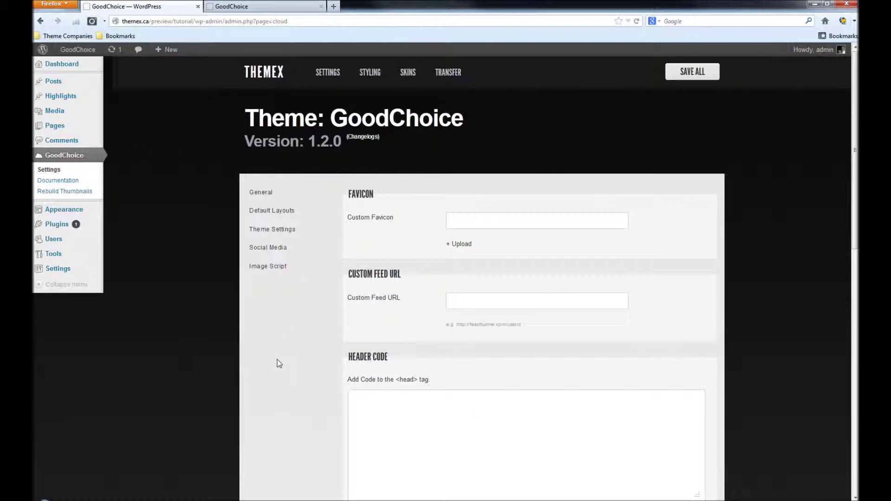
click(264, 6)
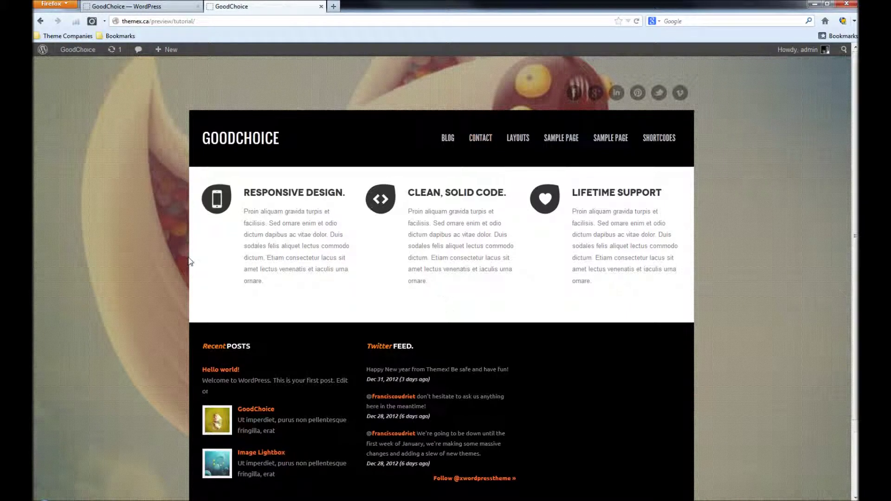
scroll(361, 240, down, 2)
scroll(360, 241, up, 2)
scroll(355, 222, down, 3)
scroll(355, 221, up, 3)
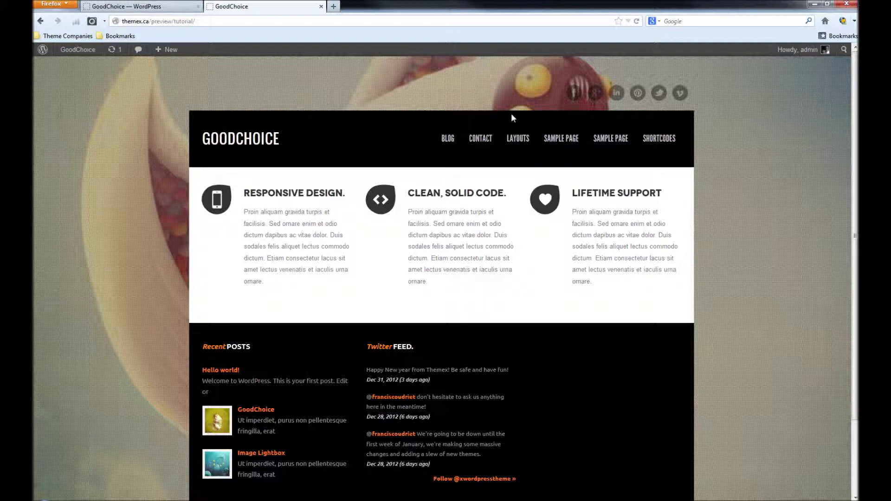
In the theme's Theme Settings, enable the homepage slider with 4 slides of posts from All Categories and Display set to None.
click(139, 6)
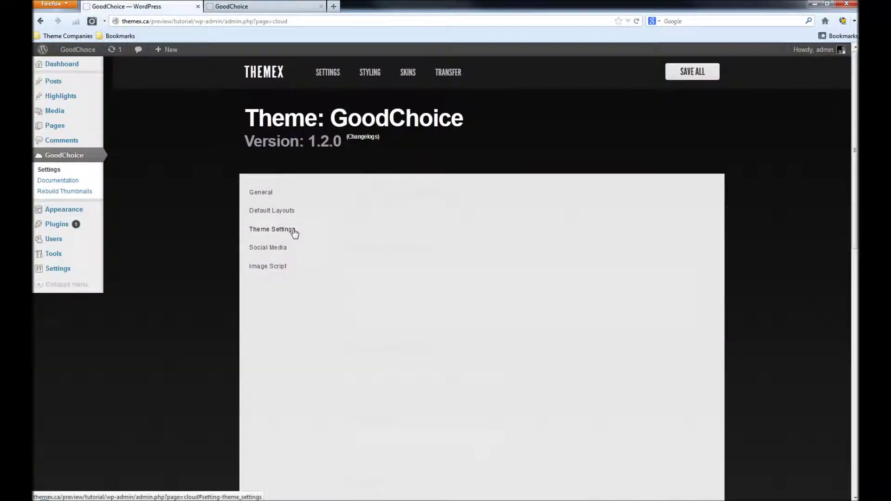
scroll(402, 232, down, 2)
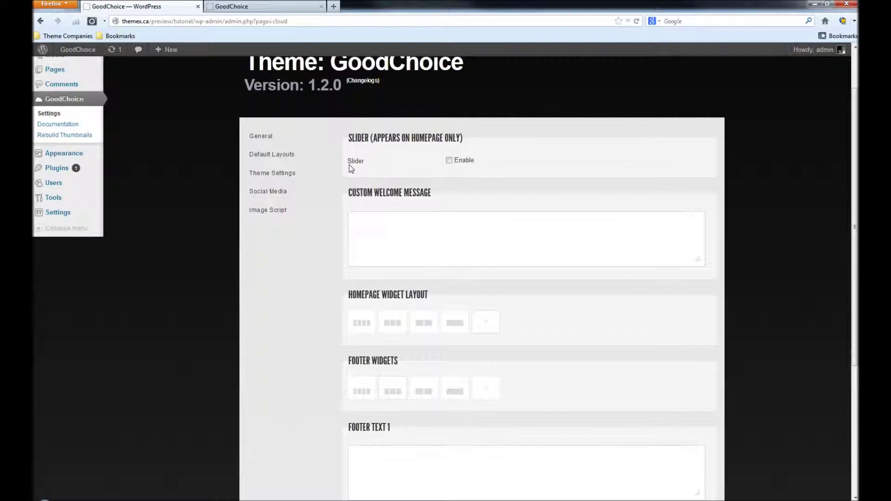
drag(350, 164, 422, 164)
click(448, 160)
click(496, 191)
click(496, 191)
click(455, 207)
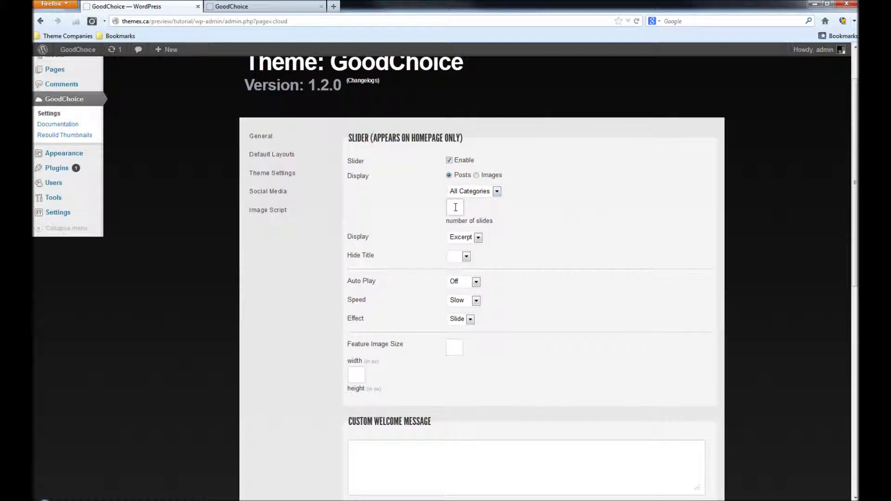
click(464, 264)
click(466, 257)
click(466, 256)
Set the slider's Auto Play to 5 Sec and its Speed to Normal, and save all theme settings.
click(476, 283)
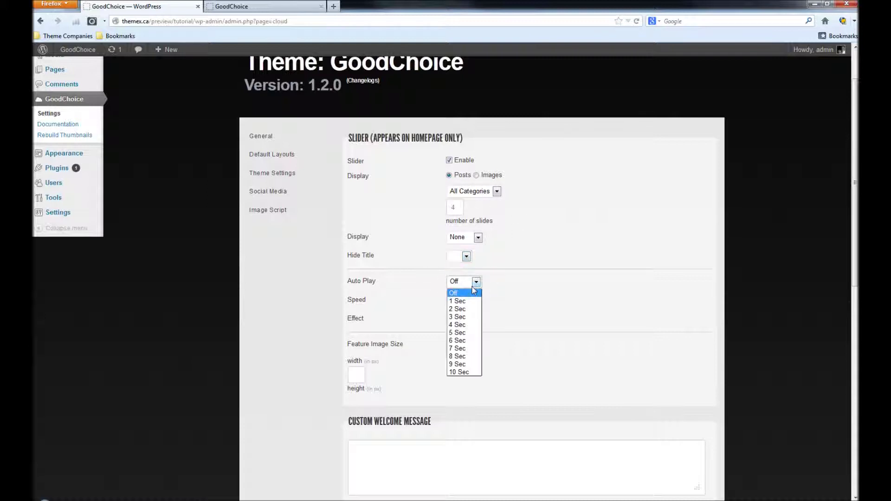
click(460, 334)
click(473, 301)
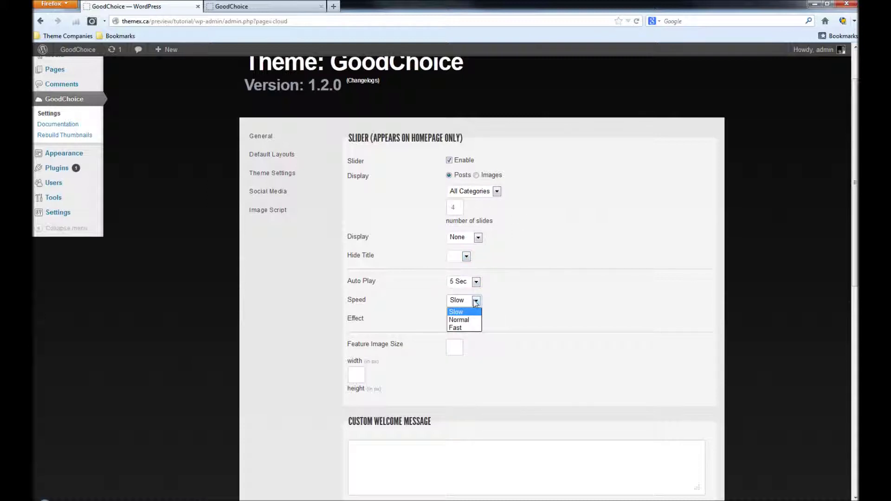
click(462, 320)
scroll(680, 88, up, 2)
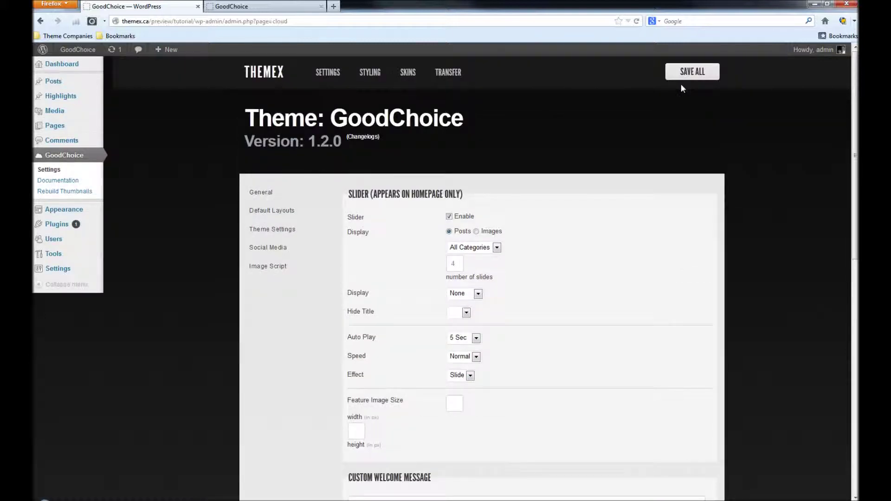
click(677, 73)
click(696, 72)
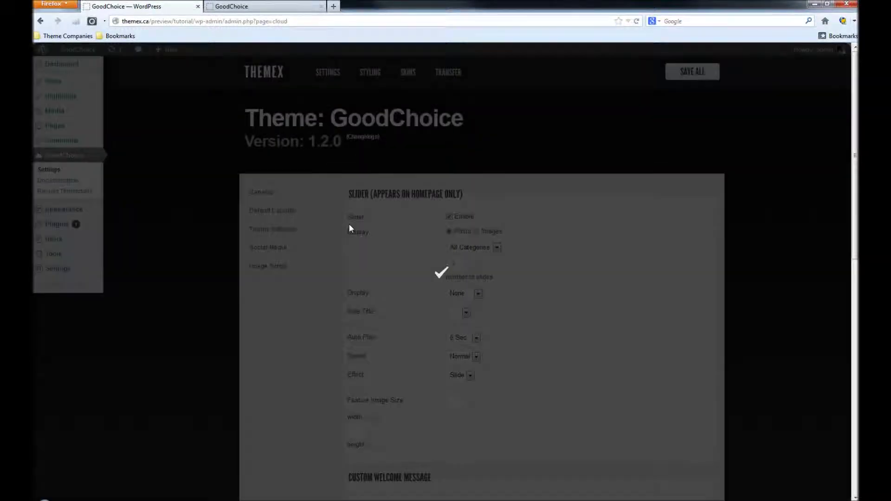
Reload the site's front page and examine the slider, advancing one slide, and the sections below it.
click(320, 5)
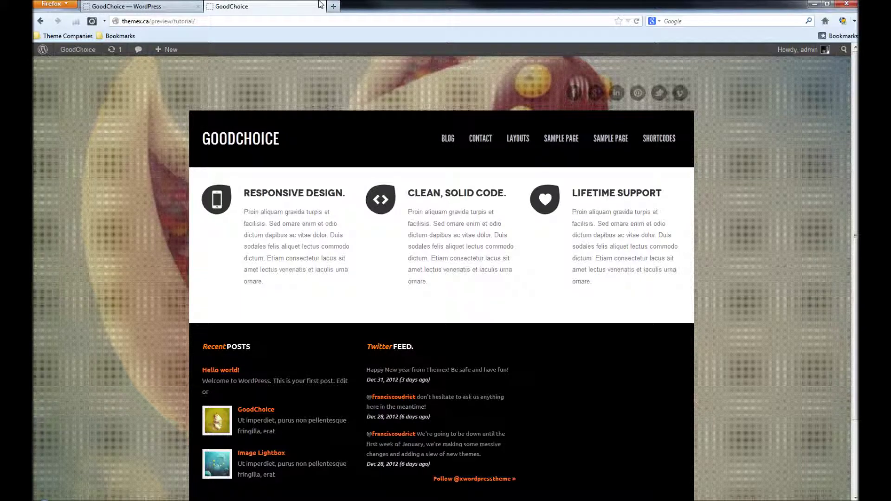
click(638, 21)
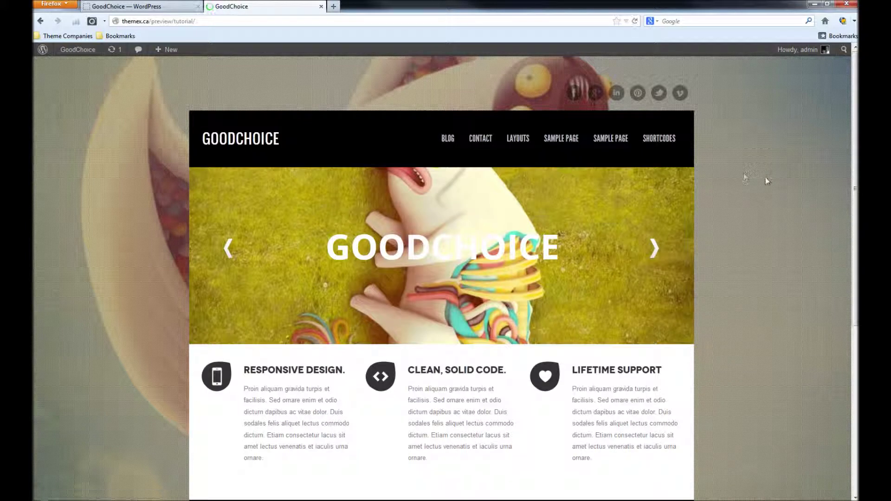
click(654, 249)
scroll(430, 435, down, 3)
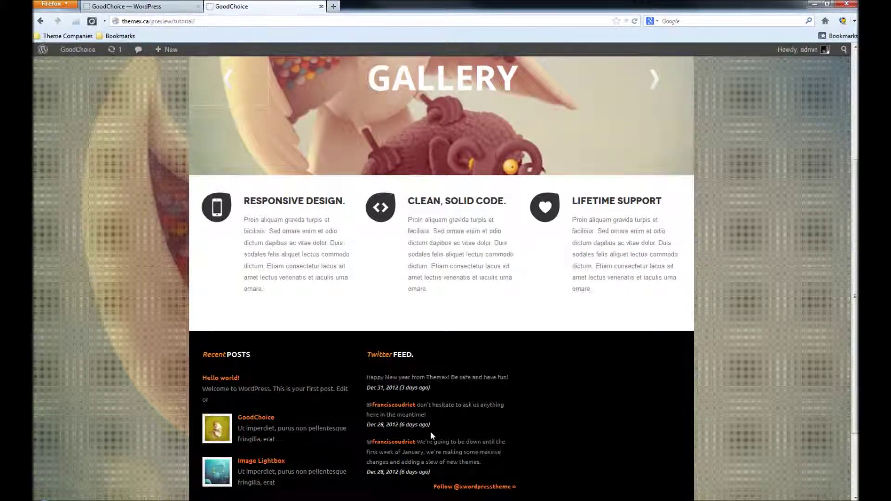
scroll(430, 436, down, 1)
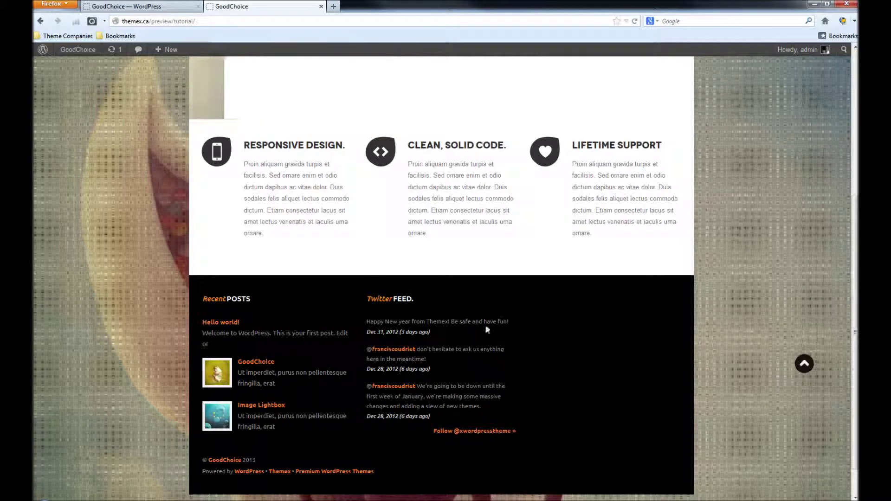
Try the other Footer Widgets layouts in the Theme Settings and reselect the three-column layout.
click(85, 5)
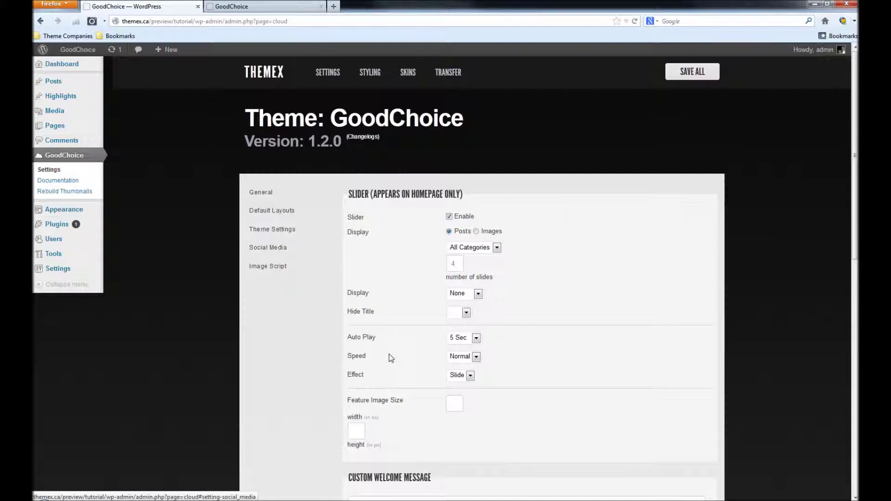
scroll(479, 324, down, 10)
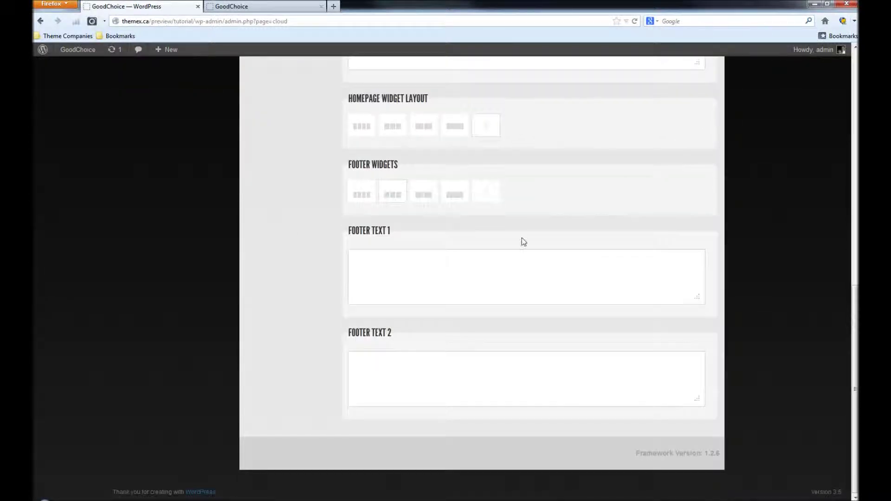
scroll(521, 241, up, 2)
drag(356, 278, 385, 279)
click(534, 284)
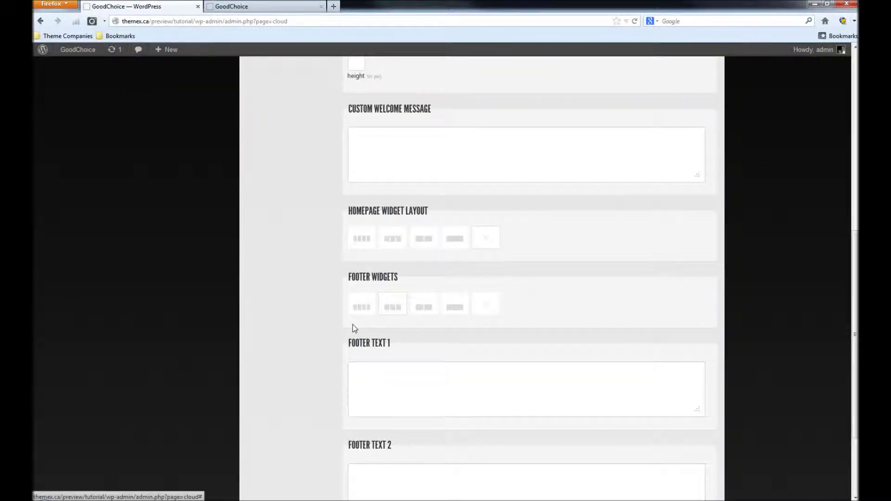
click(423, 310)
click(457, 307)
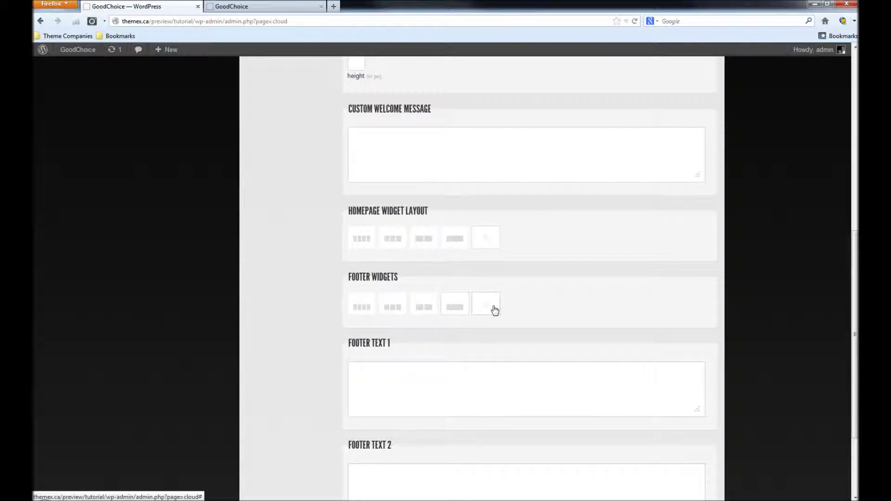
click(361, 310)
click(395, 313)
Set the Homepage Widget Layout to a single full-width column and save all theme settings.
click(455, 239)
scroll(577, 250, up, 8)
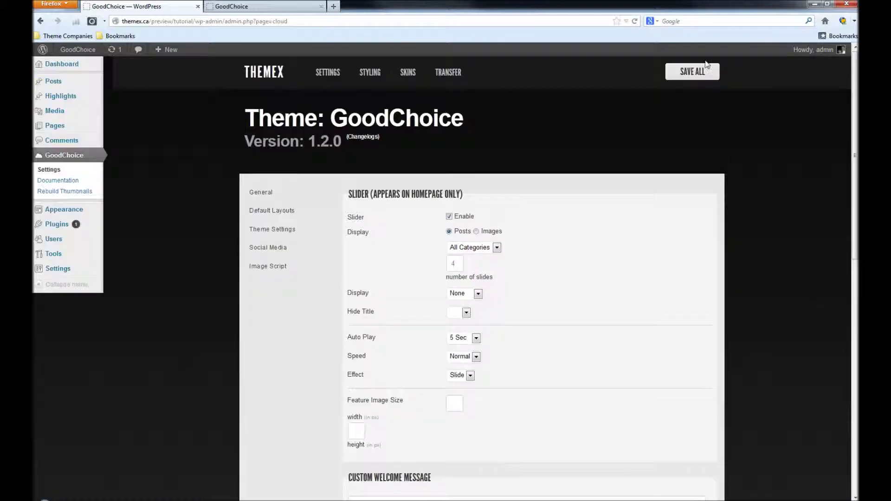
click(696, 71)
Open the Widgets page and expand Home_Widget_1 and the three Footer_Widget areas to examine their contents.
mouse_move(93, 209)
click(134, 224)
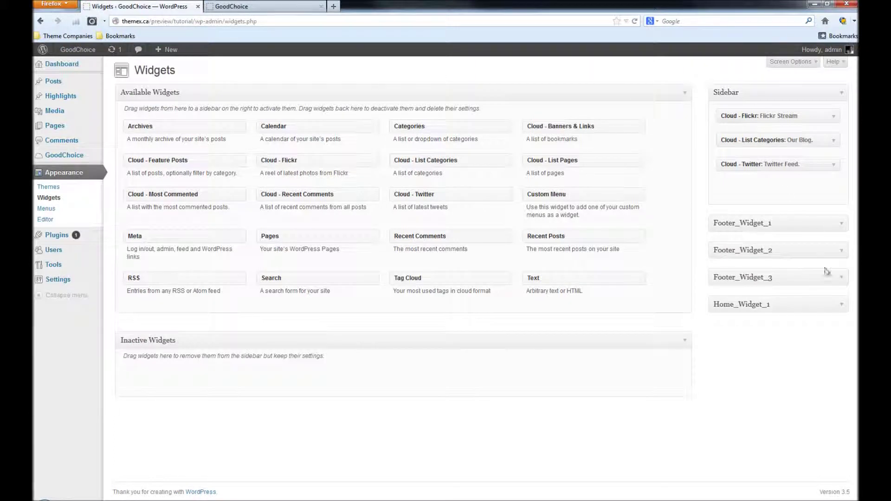
click(810, 304)
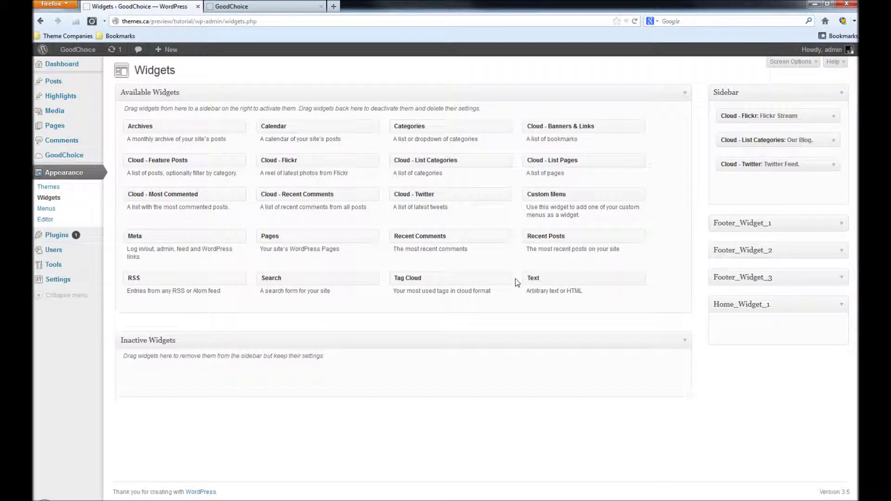
click(773, 276)
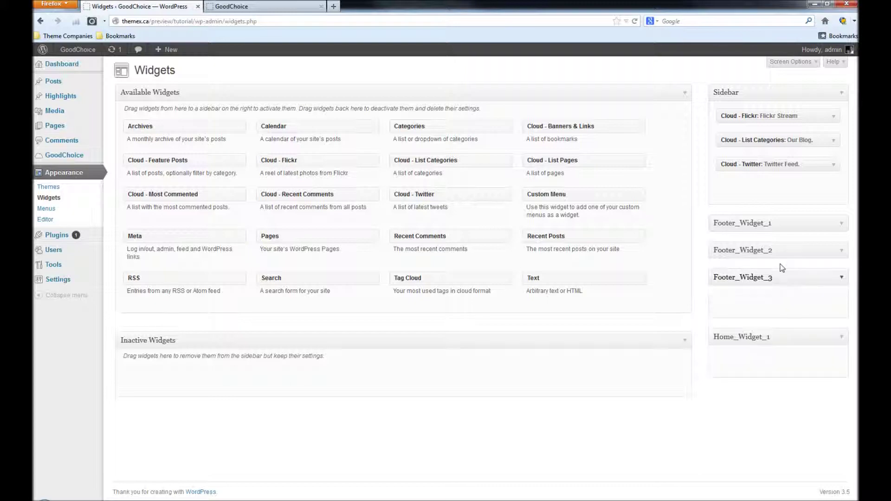
click(782, 251)
click(789, 225)
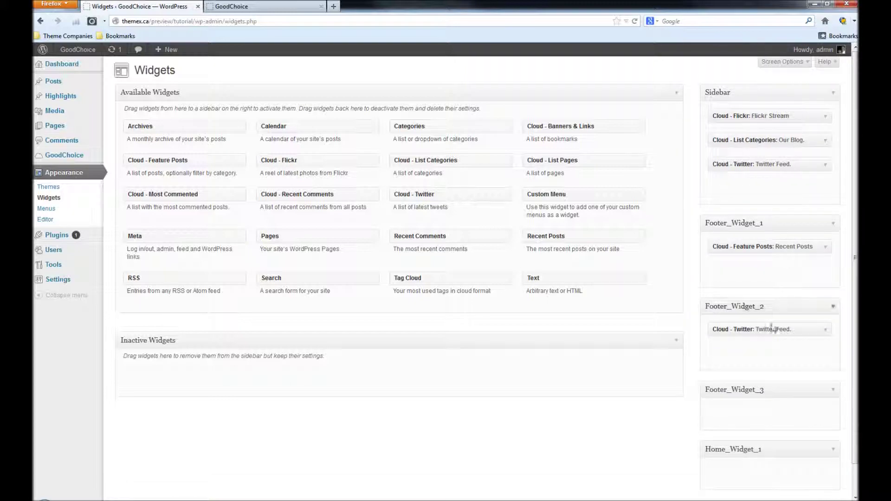
Open the theme's demo site at themex.ca/preview/sandbox/ in a new browser tab beside the tutorial site.
click(285, 6)
scroll(474, 209, up, 8)
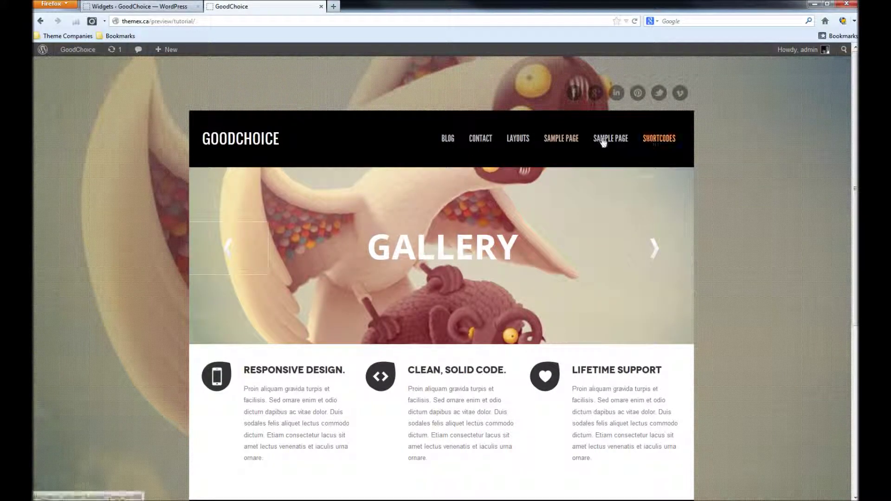
click(153, 7)
click(249, 7)
click(334, 6)
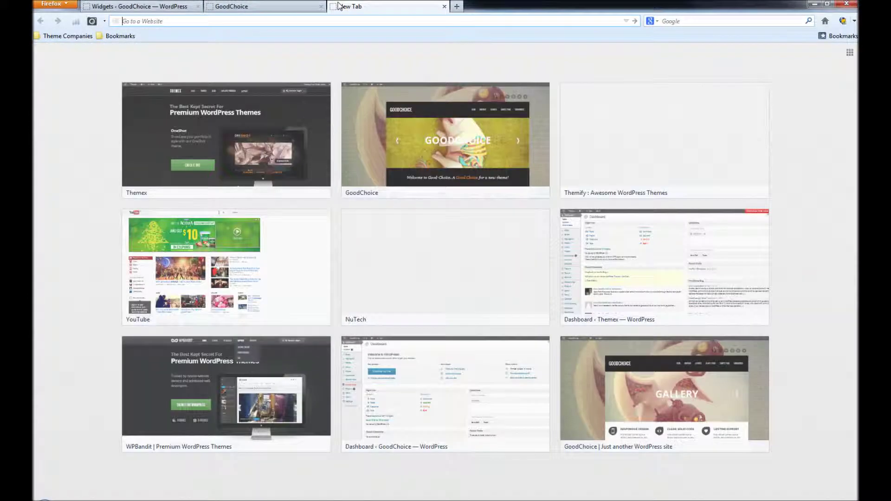
text(themex.ca/preview/sandbox/)
key(Return)
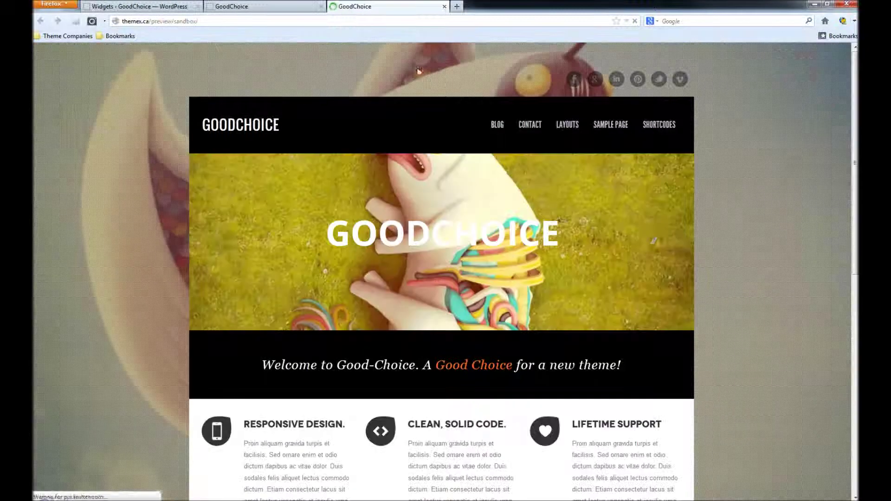
Reload the tutorial site's front page and compare its slider, feature columns and footer widgets with the sandbox demo's front page.
click(260, 6)
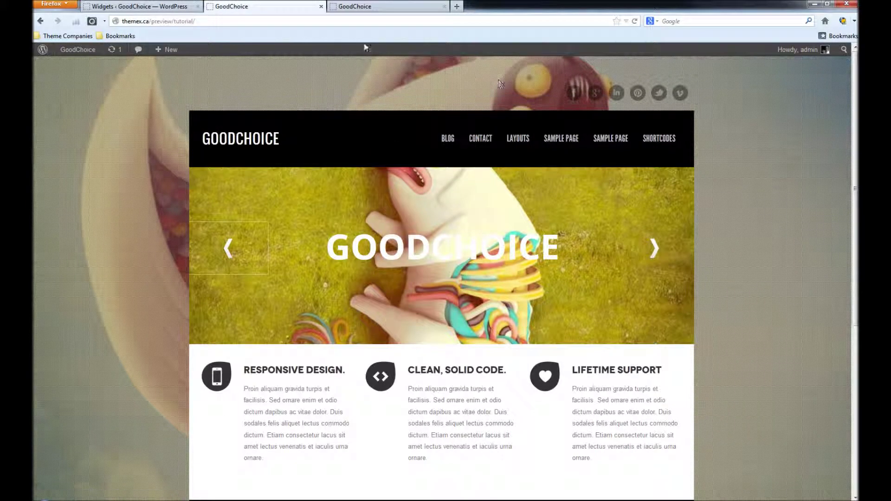
key(ctrl+Tab)
key(ctrl+shift+Tab)
scroll(678, 253, down, 5)
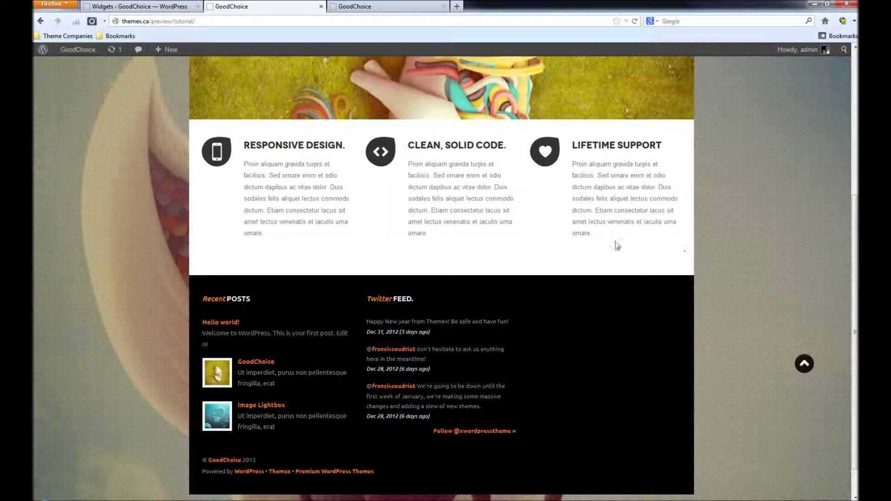
key(F5)
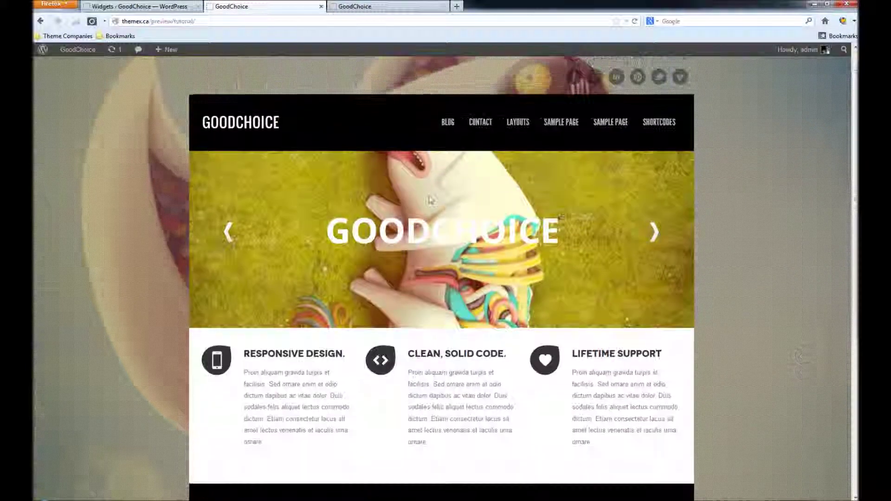
scroll(440, 215, up, 5)
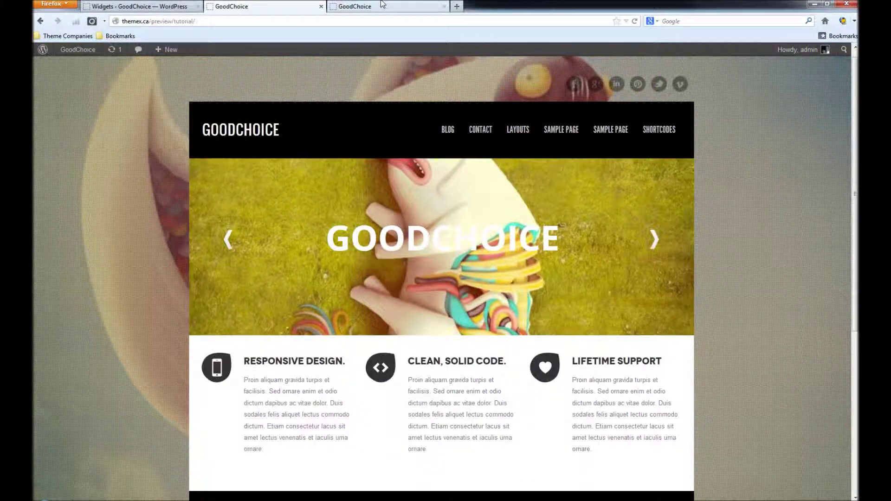
scroll(470, 268, down, 5)
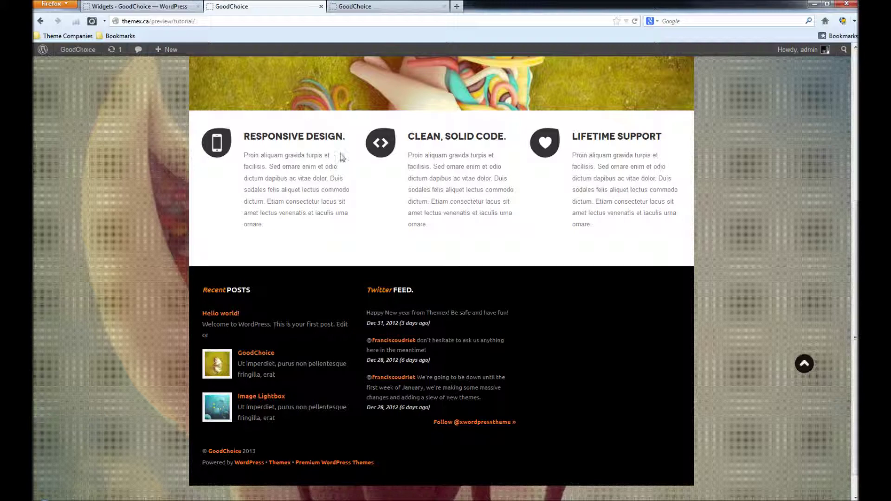
scroll(624, 279, up, 5)
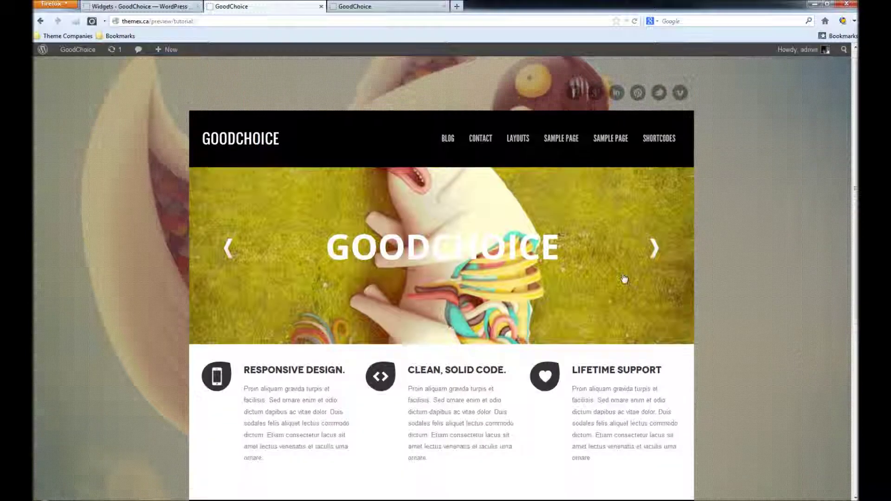
scroll(624, 278, down, 5)
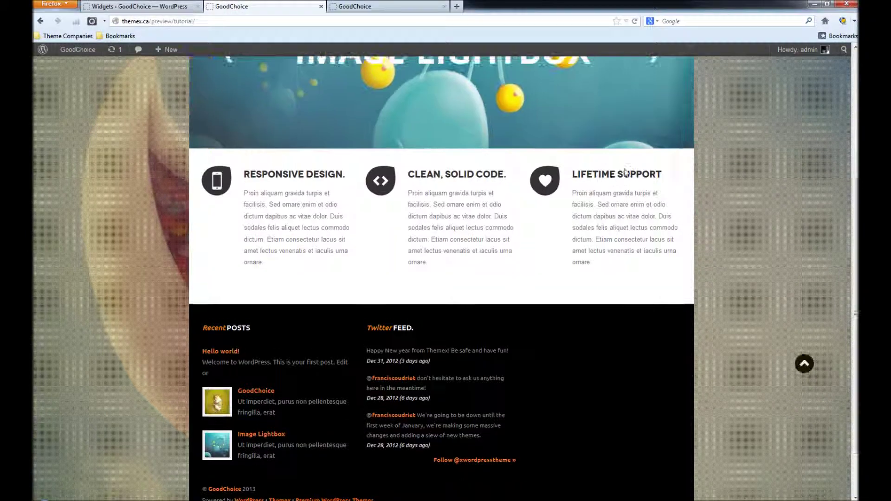
scroll(625, 173, up, 5)
scroll(390, 297, down, 5)
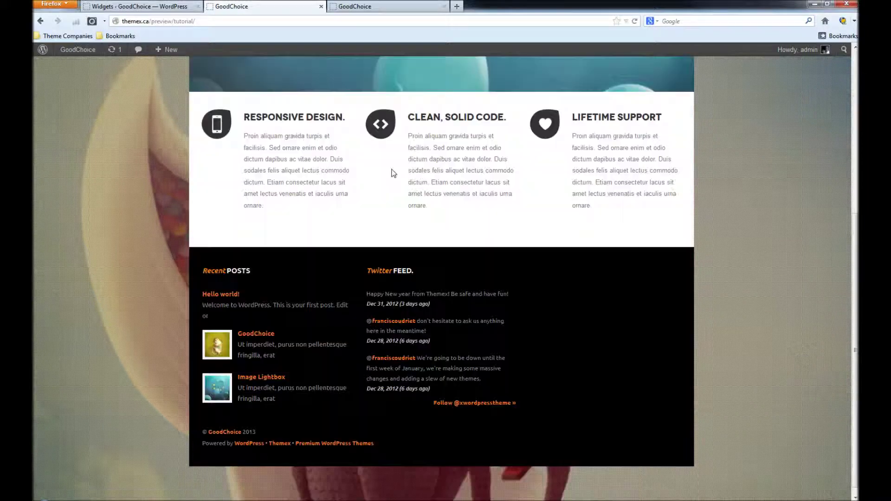
click(385, 6)
scroll(615, 180, down, 10)
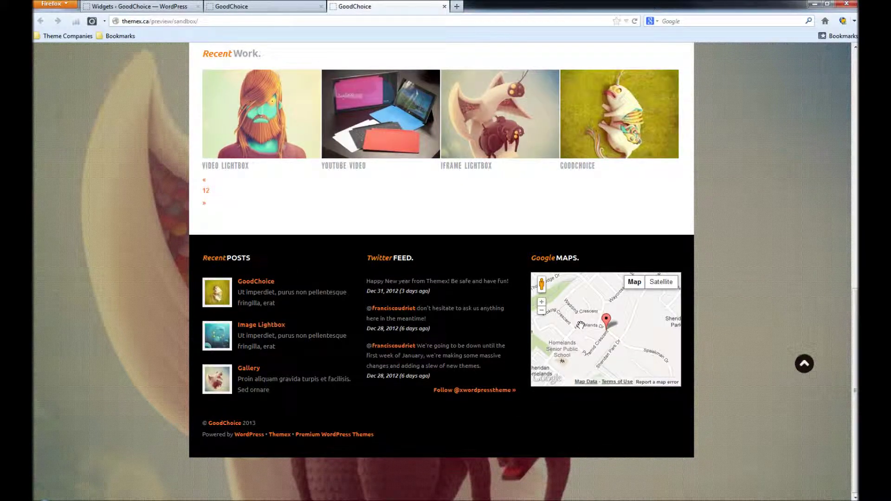
Compare the tutorial front page with the sandbox demo for the missing Recent Work section and Google Maps footer column.
click(286, 5)
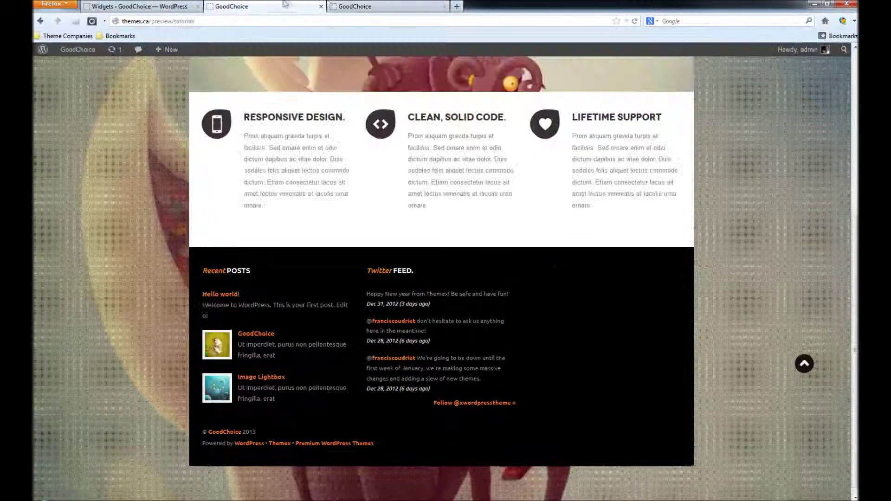
click(331, 5)
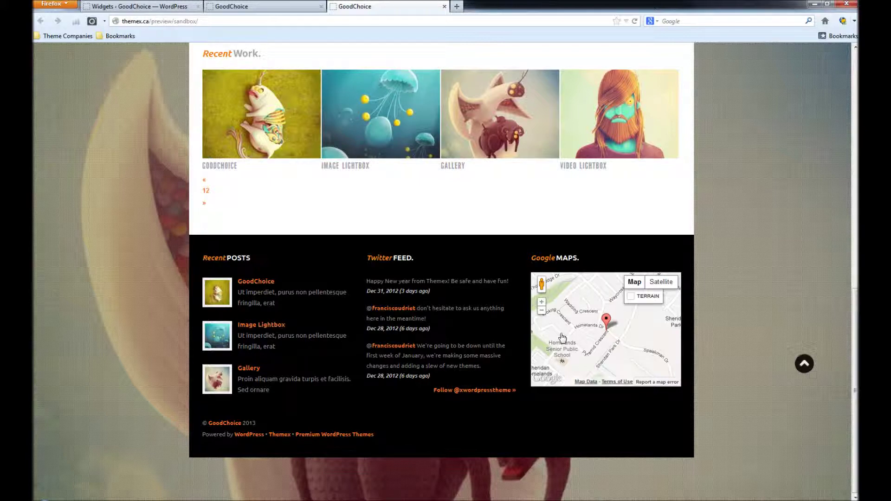
click(287, 6)
click(371, 6)
click(313, 5)
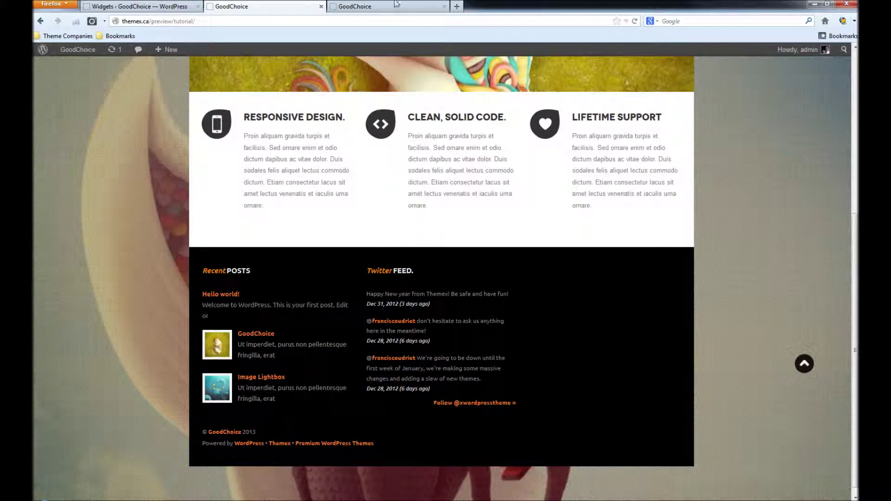
click(396, 6)
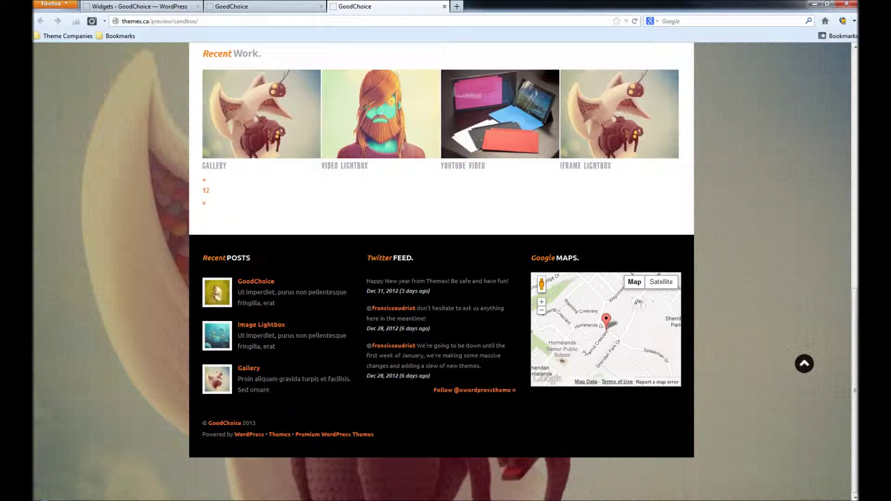
click(150, 5)
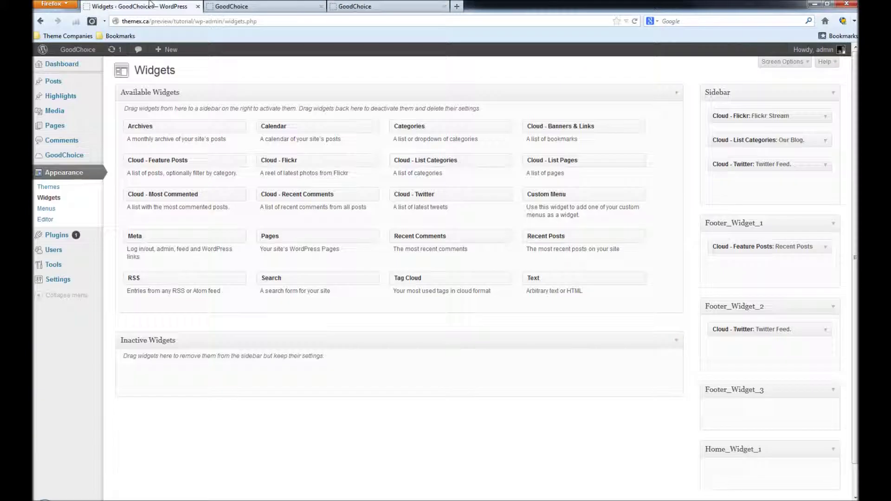
Open the sandbox site's admin login at themex.ca/preview/sandbox/wp-admin in place of its front page.
click(355, 6)
scroll(241, 162, up, 5)
scroll(241, 162, up, 6)
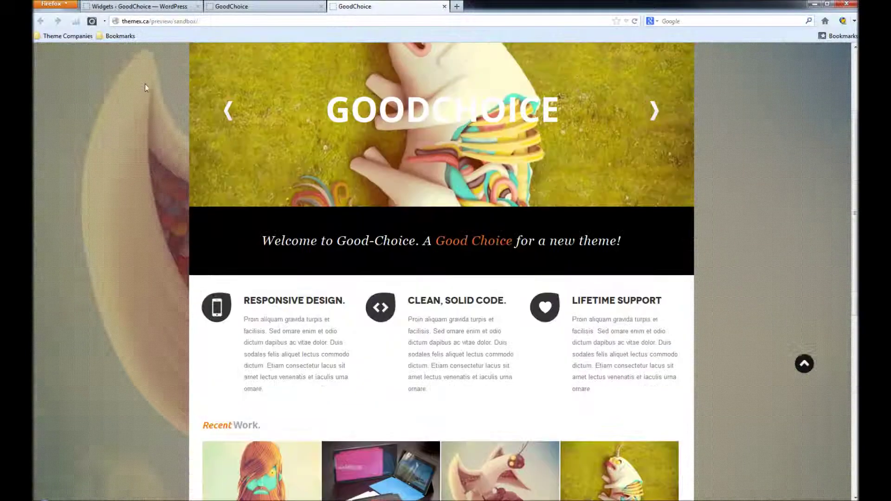
click(242, 21)
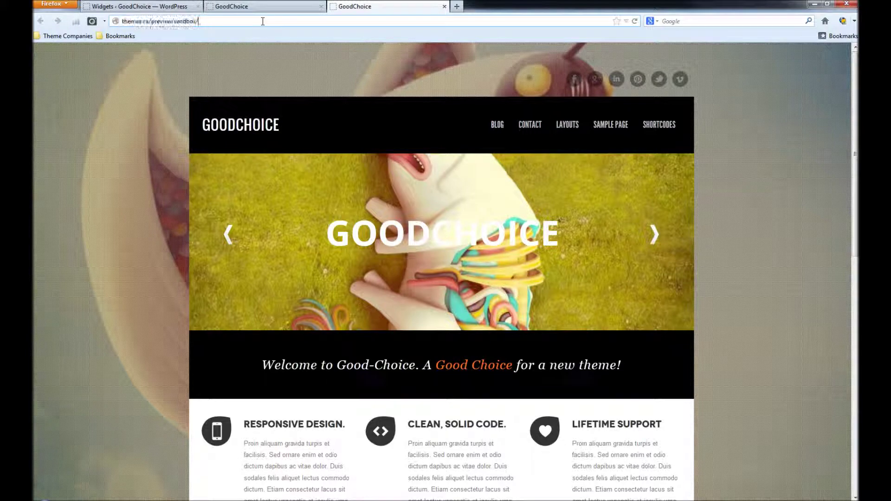
text(wp-admin)
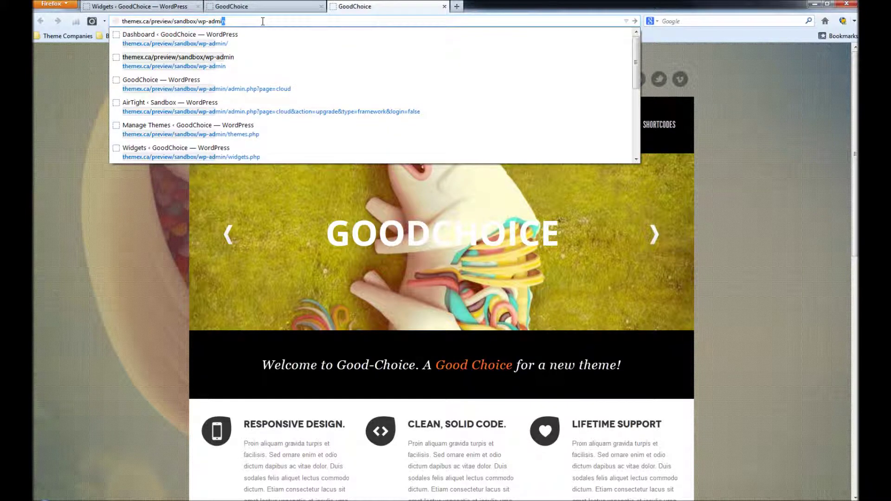
key(Return)
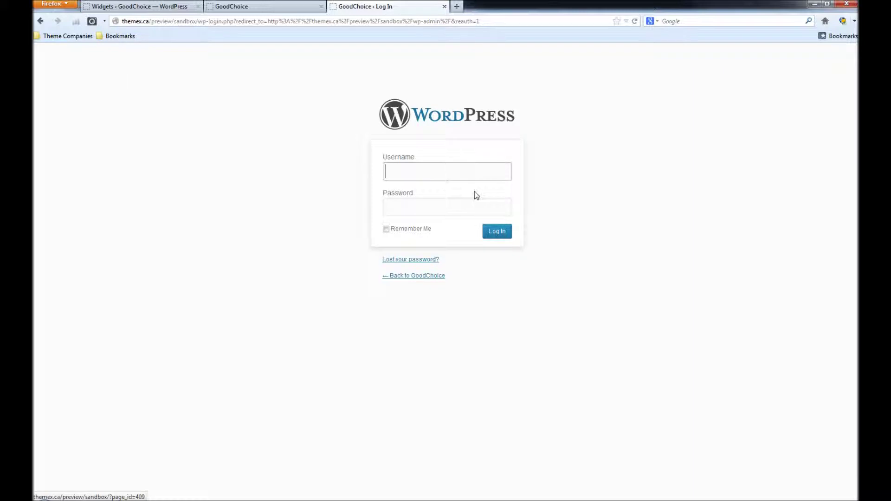
Log in to the sandbox site's WordPress admin by entering the username and the account password.
click(424, 174)
click(403, 187)
click(404, 203)
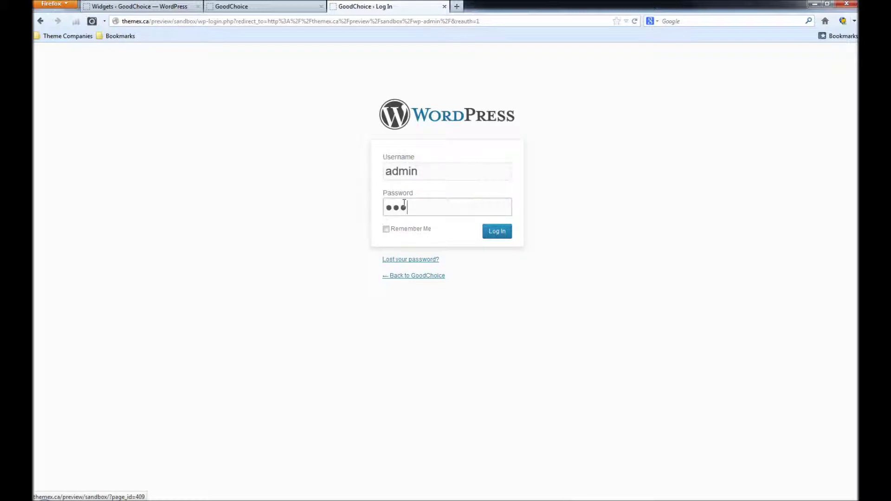
key(Return)
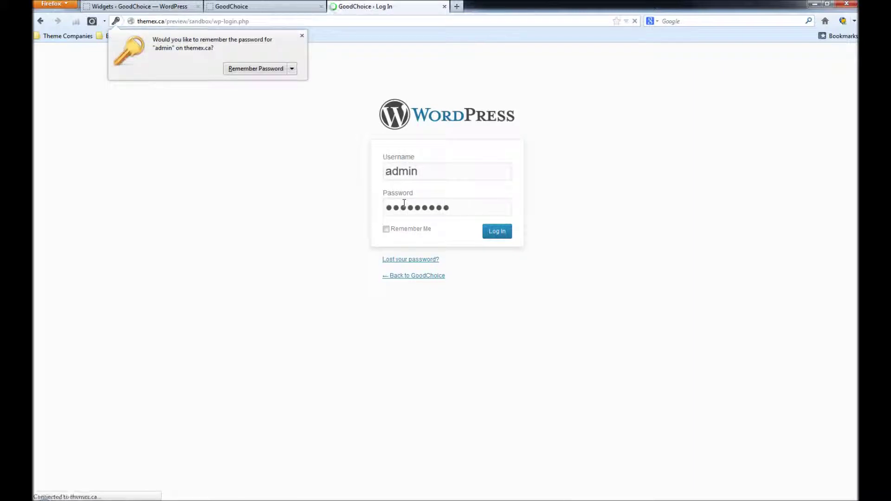
click(405, 236)
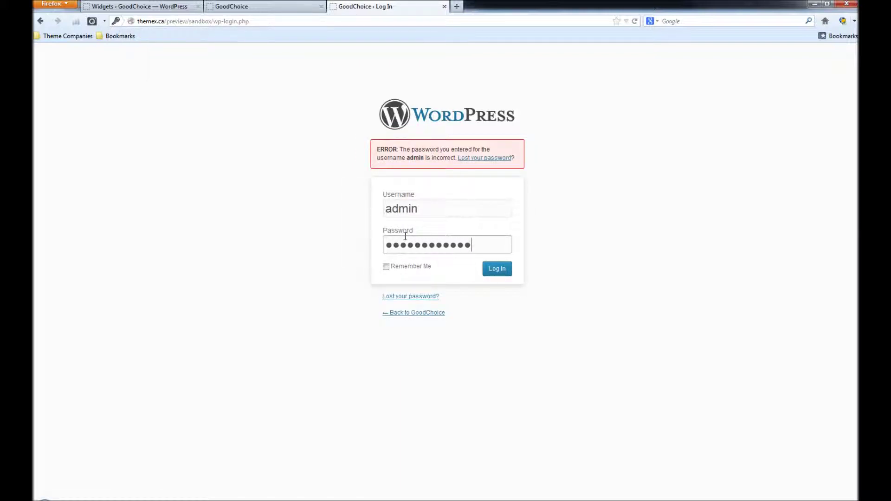
key(Return)
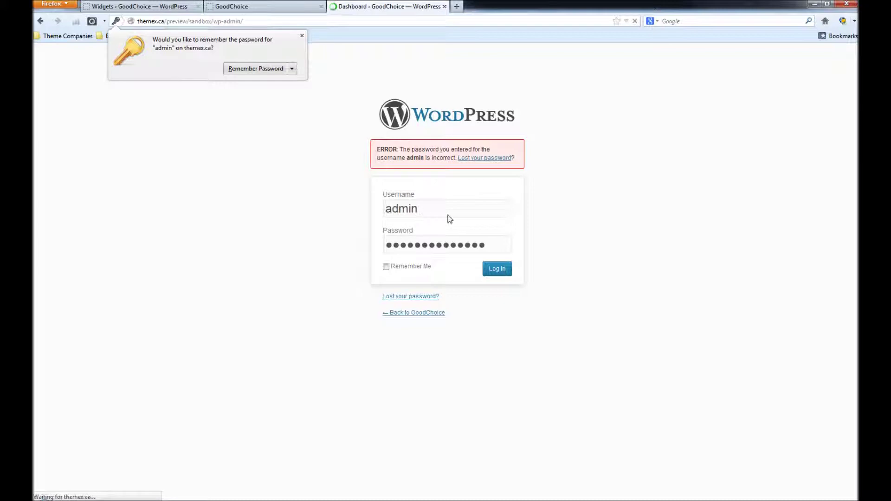
Open the sandbox site's Widgets page and expand the Recent Work text widget inside Home_Widget_1.
mouse_move(88, 218)
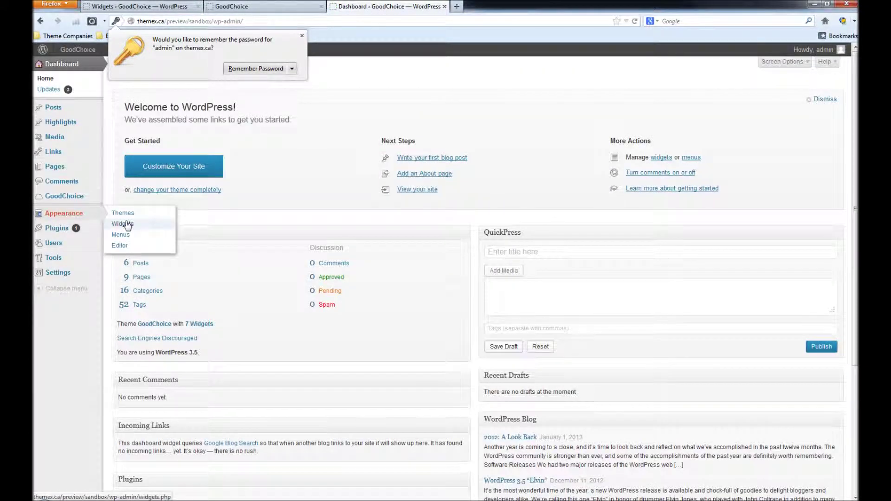
click(123, 224)
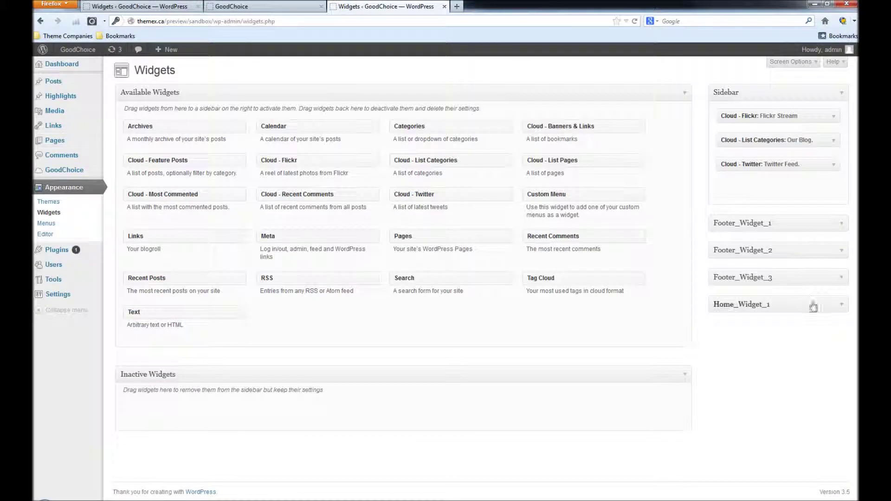
click(841, 304)
click(834, 330)
scroll(784, 301, down, 3)
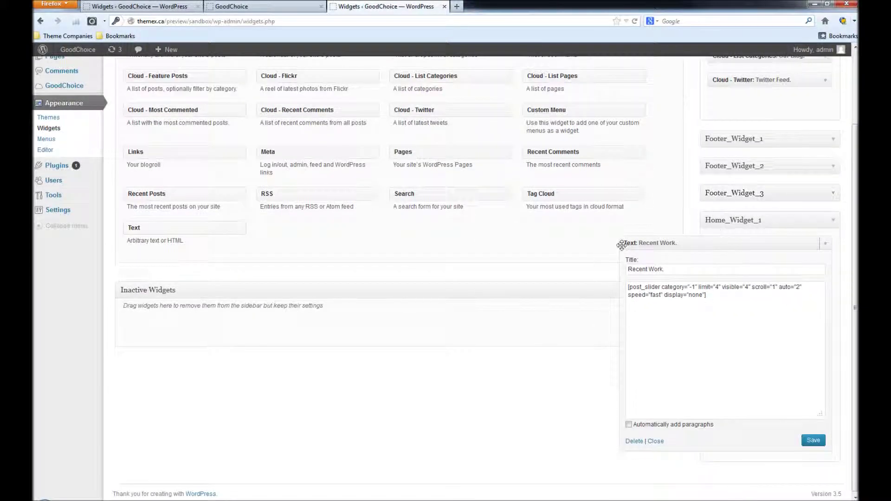
Open the sandbox front page in a new browser tab and examine its Recent Work section against the tutorial front page.
click(277, 5)
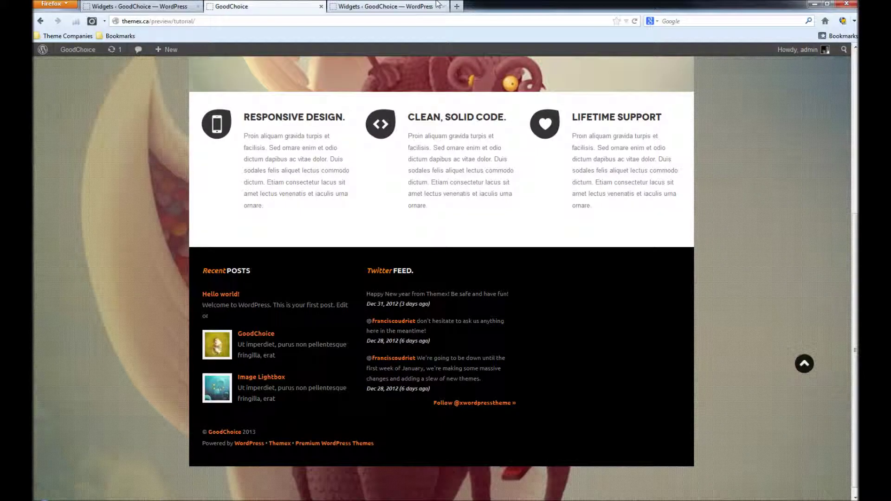
scroll(441, 265, up, 5)
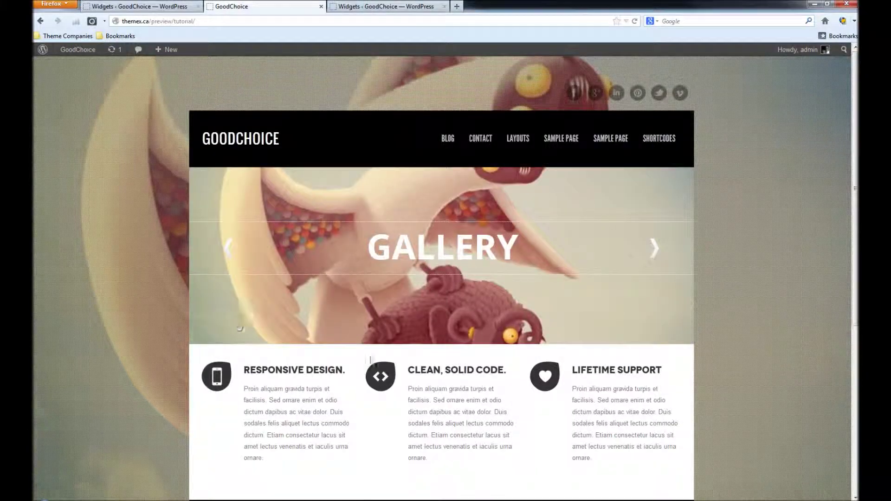
click(385, 6)
right_click(83, 51)
click(99, 58)
key(ctrl+shift+Tab)
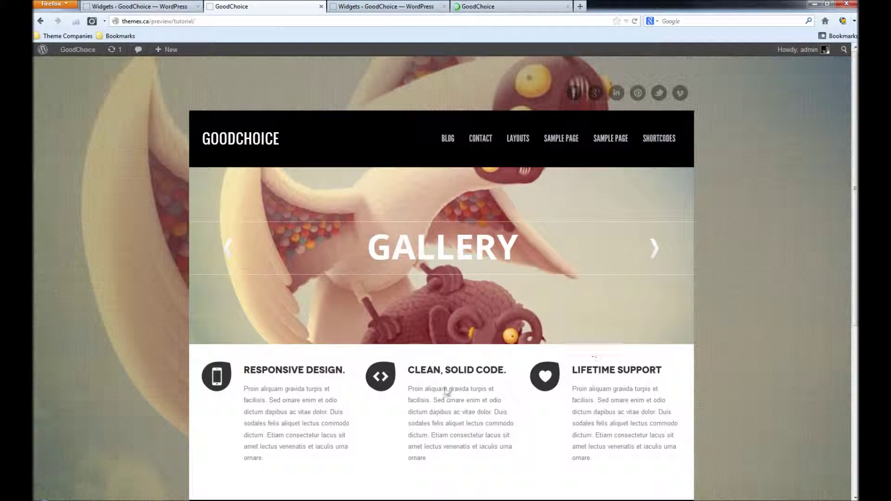
key(ctrl+Tab)
key(ctrl+Tab)
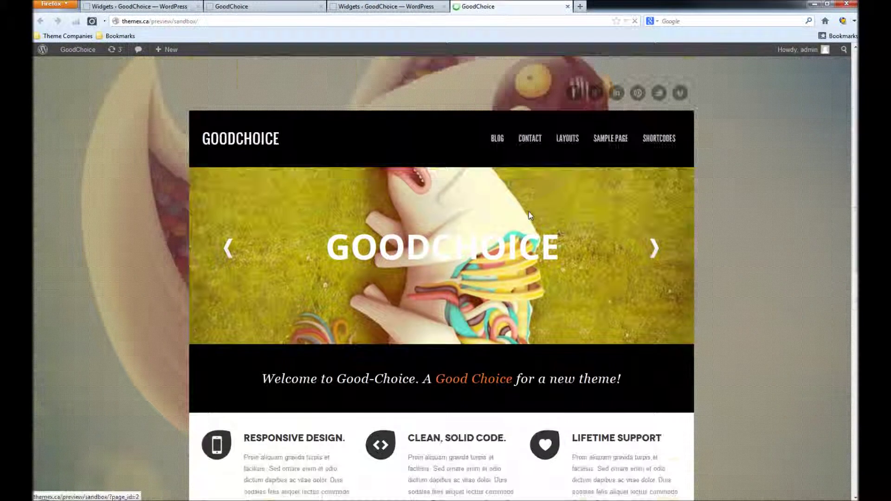
scroll(659, 258, down, 5)
drag(448, 262, 249, 184)
click(249, 185)
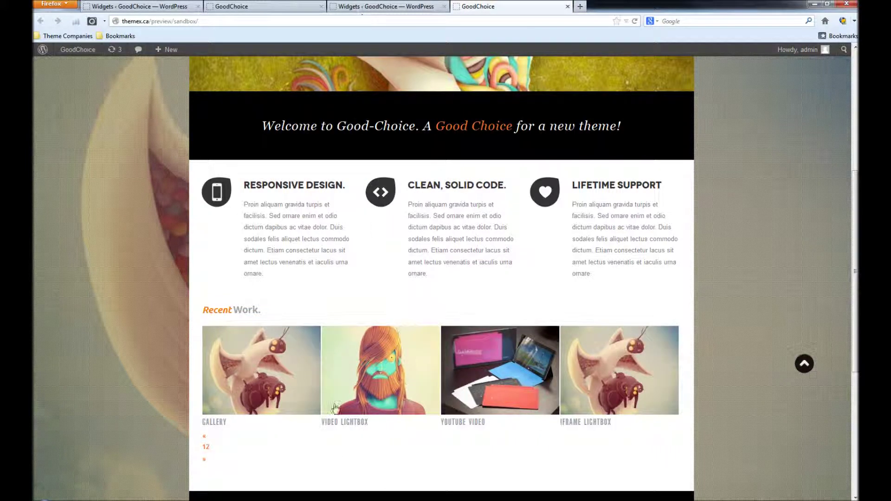
Copy the whole post_slider shortcode from the Recent Work text widget on the sandbox's Widgets page.
click(404, 5)
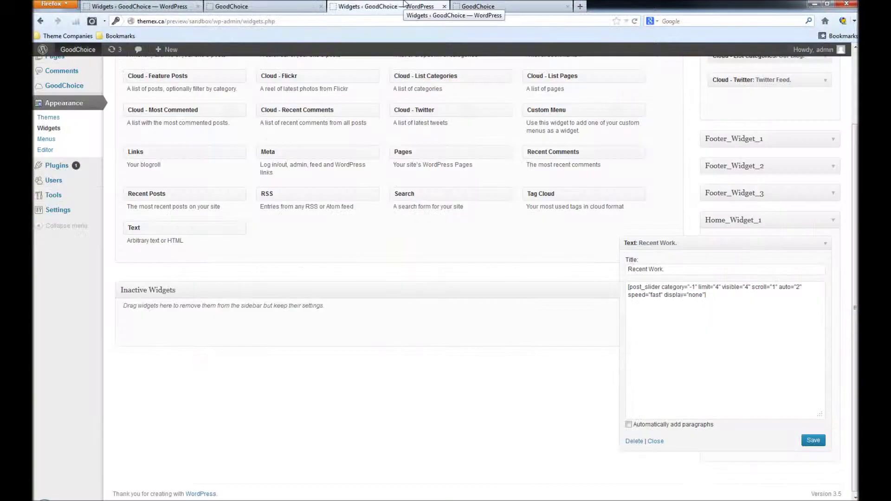
drag(630, 312, 578, 288)
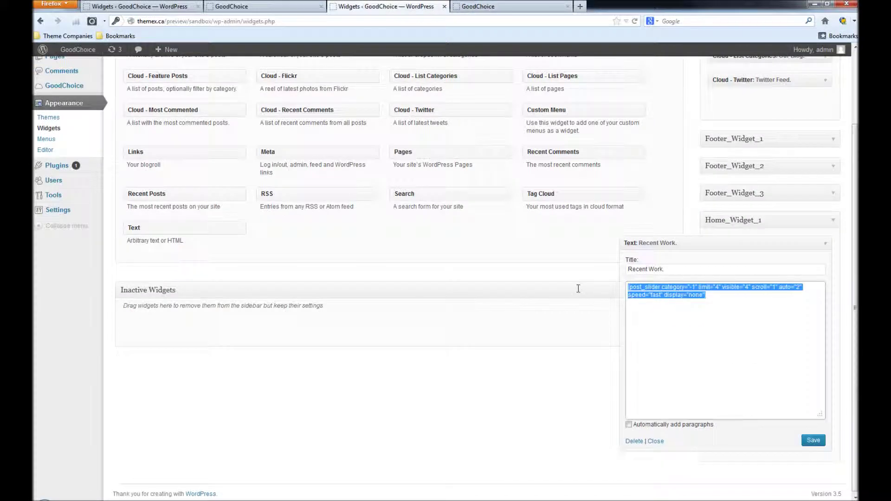
key(super)
click(708, 302)
drag(708, 302, 609, 278)
key(ctrl+c)
Add a Text widget to the empty Home_Widget_1 area on the tutorial site's Widgets page.
click(257, 5)
click(183, 5)
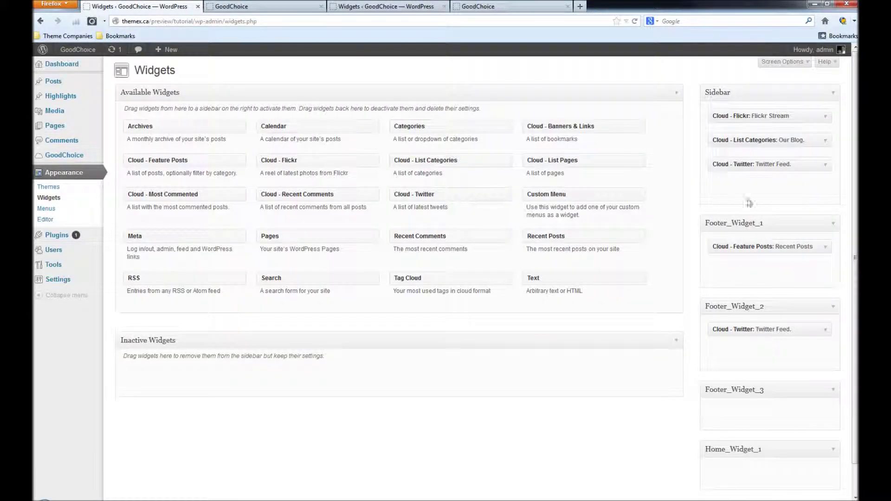
scroll(650, 251, down, 2)
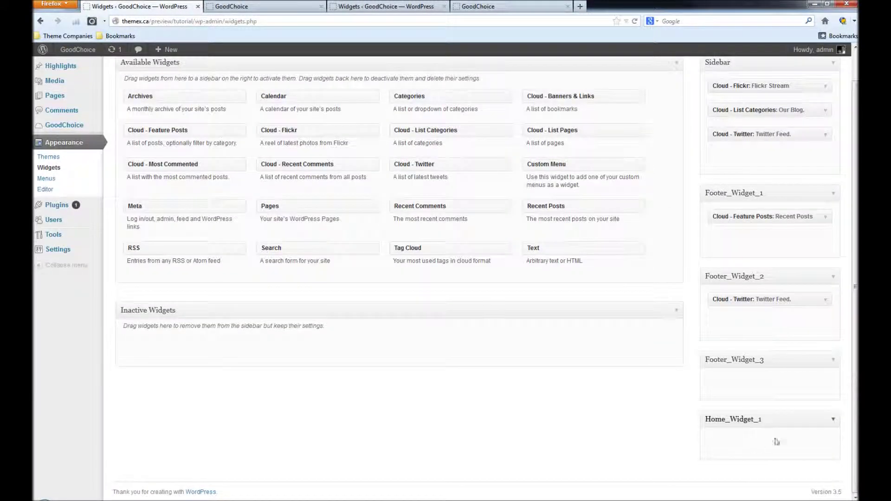
drag(553, 247, 691, 434)
scroll(691, 431, down, 4)
Paste the copied post_slider shortcode into the new Text widget, title it "Recent Work." and save the widget.
click(656, 312)
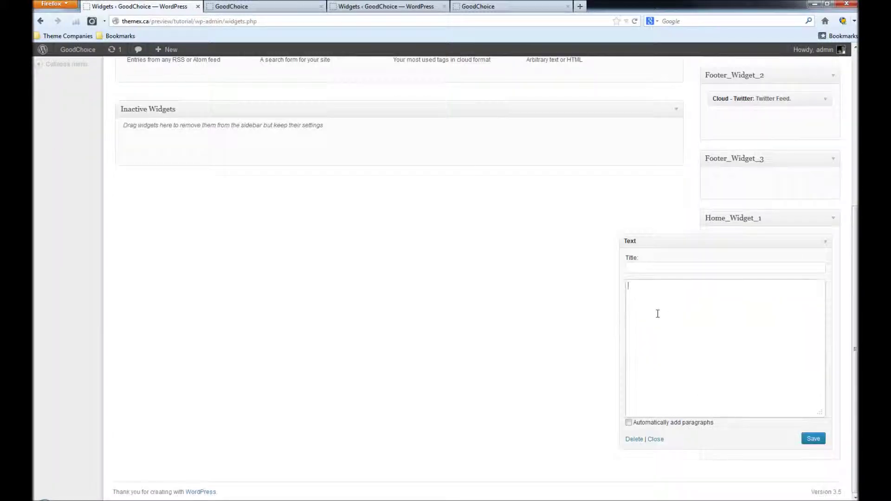
key(ctrl+v)
click(661, 269)
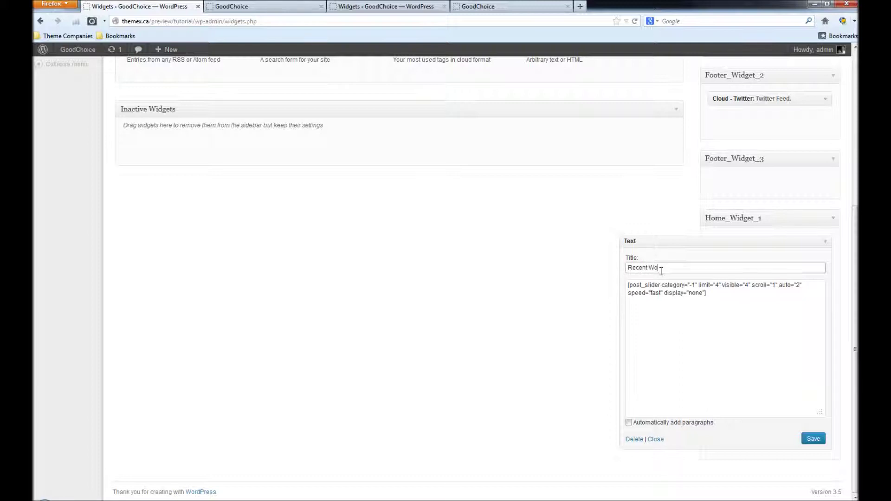
click(813, 439)
Reload the tutorial front page and compare its new Recent Work slider with the one on the sandbox front page.
click(270, 5)
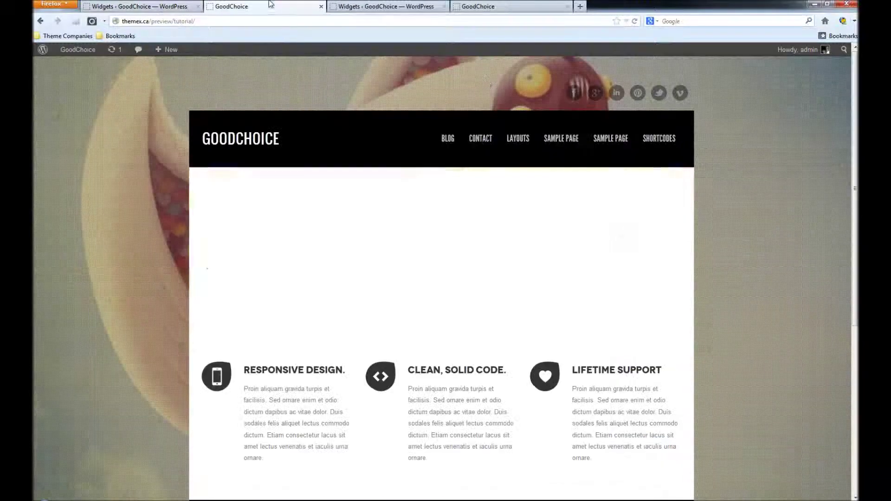
scroll(650, 167, down, 2)
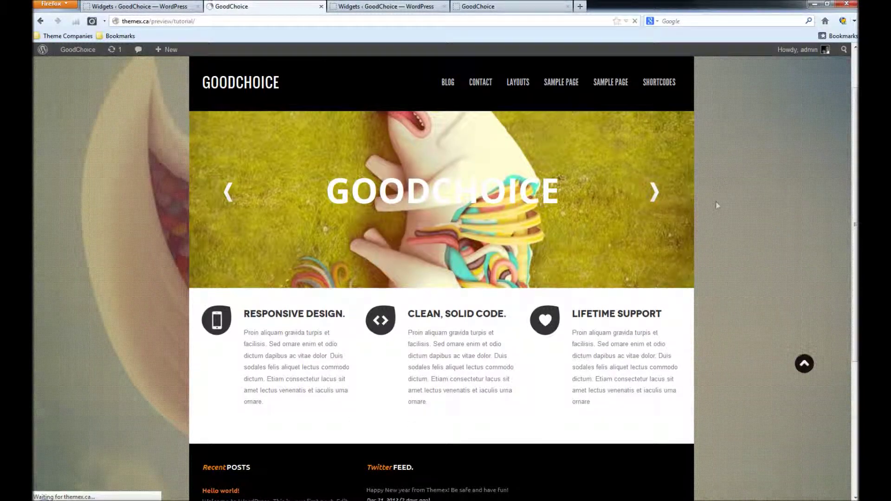
scroll(717, 205, down, 4)
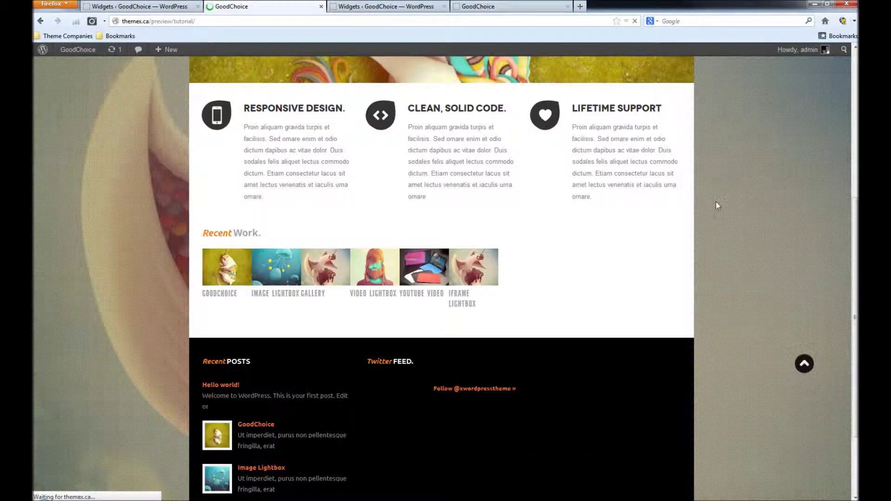
scroll(678, 221, down, 2)
scroll(676, 224, up, 4)
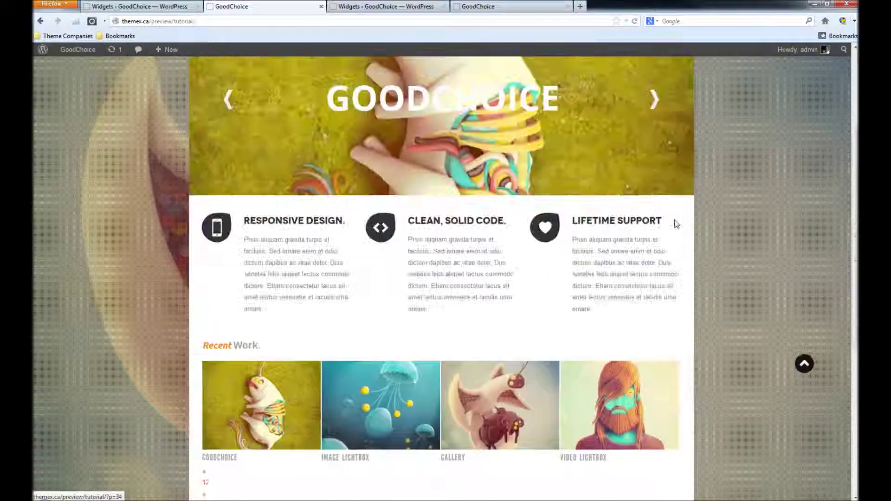
click(479, 5)
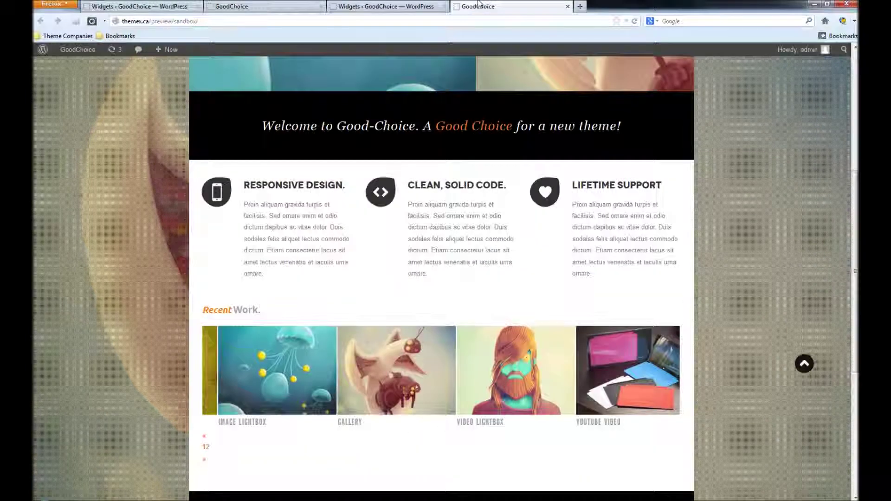
On the sandbox's Widgets page, collapse Home_Widget_1 and expand the Google Maps text widget inside Footer_Widget_3.
click(385, 6)
click(824, 243)
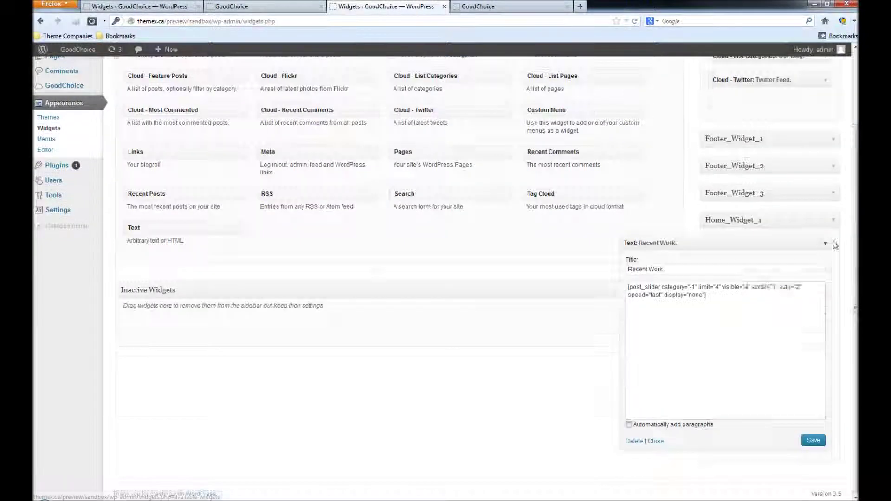
click(841, 304)
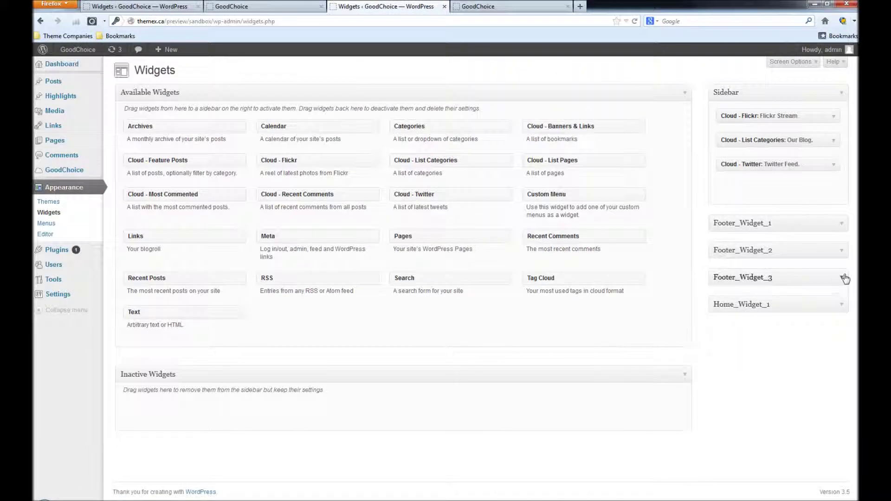
click(838, 275)
click(834, 303)
scroll(818, 304, down, 3)
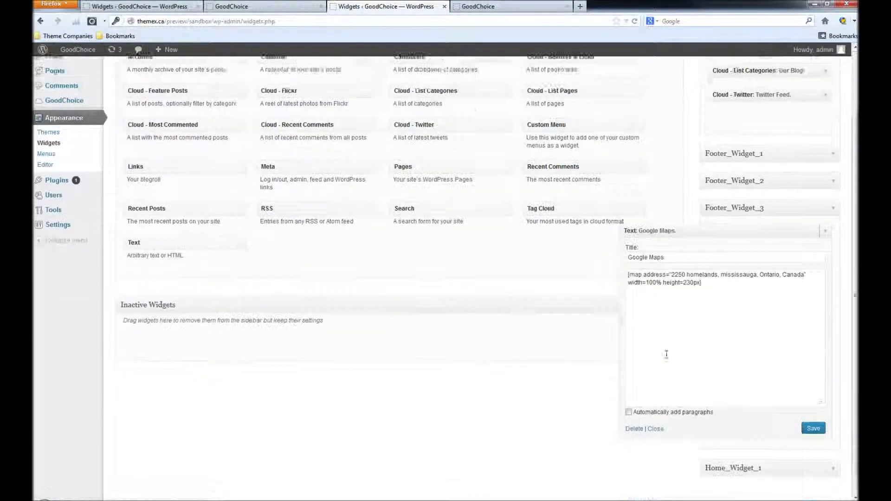
Copy the complete map shortcode from the Google Maps text widget in the sandbox's Footer_Widget_3.
drag(702, 266, 618, 259)
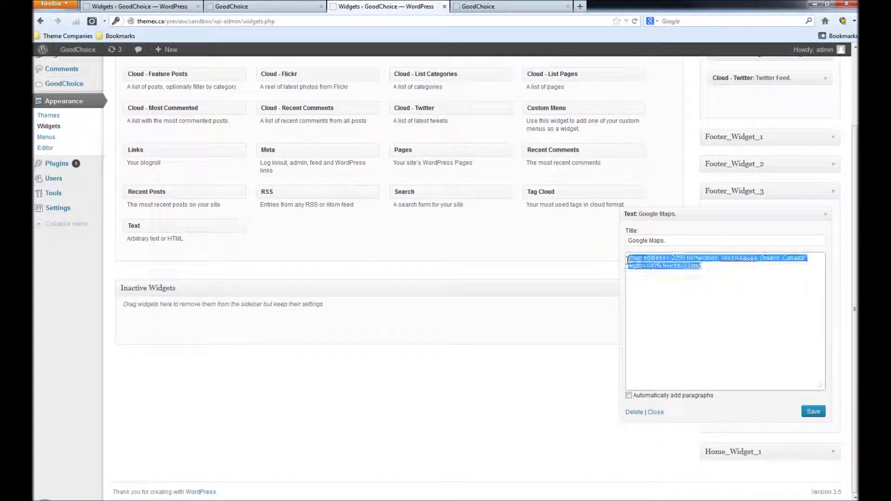
right_click(651, 258)
click(681, 299)
right_click(686, 265)
click(731, 302)
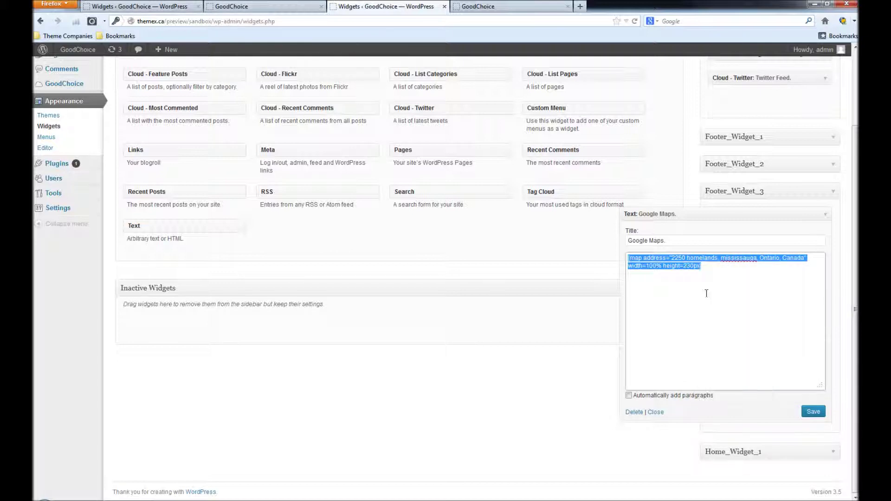
On the tutorial site's Widgets page, collapse the Recent Work widget and add a Text widget to the empty Footer_Widget_3 area.
click(125, 5)
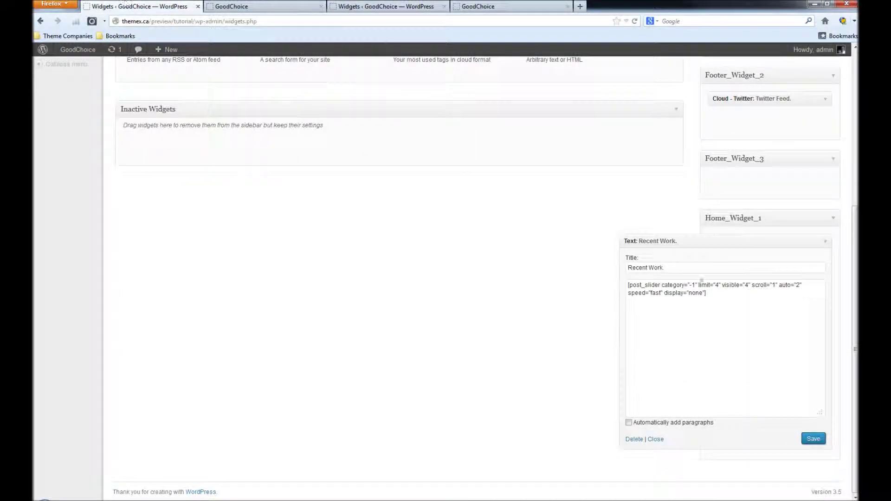
click(825, 241)
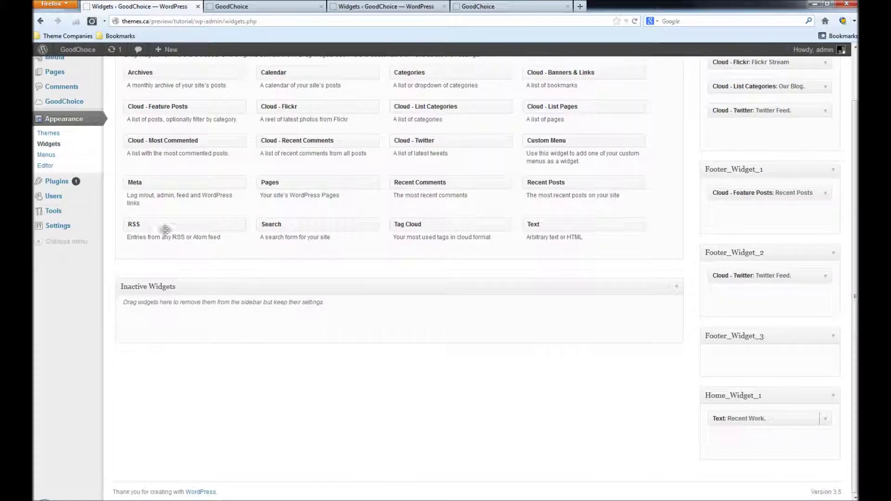
drag(571, 227, 746, 355)
scroll(677, 328, down, 3)
Paste the copied map shortcode into the new Text widget, title it "Google Maps." and save the widget.
click(678, 329)
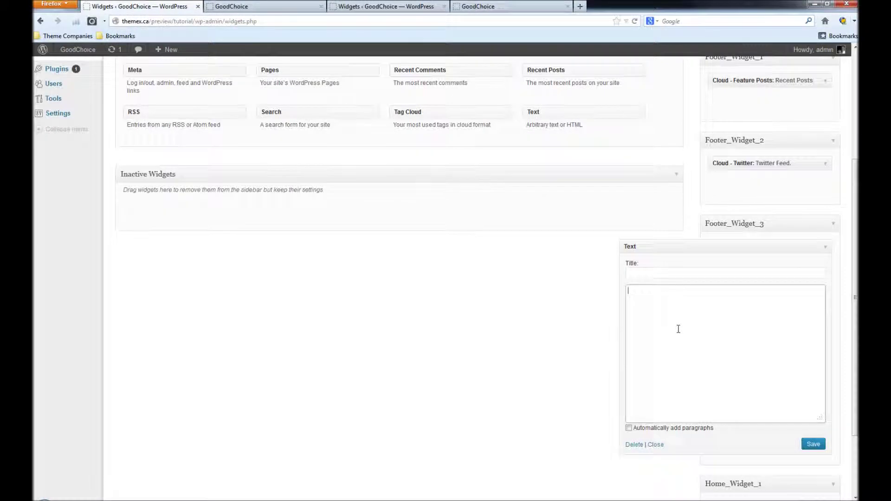
key(ctrl+v)
click(655, 271)
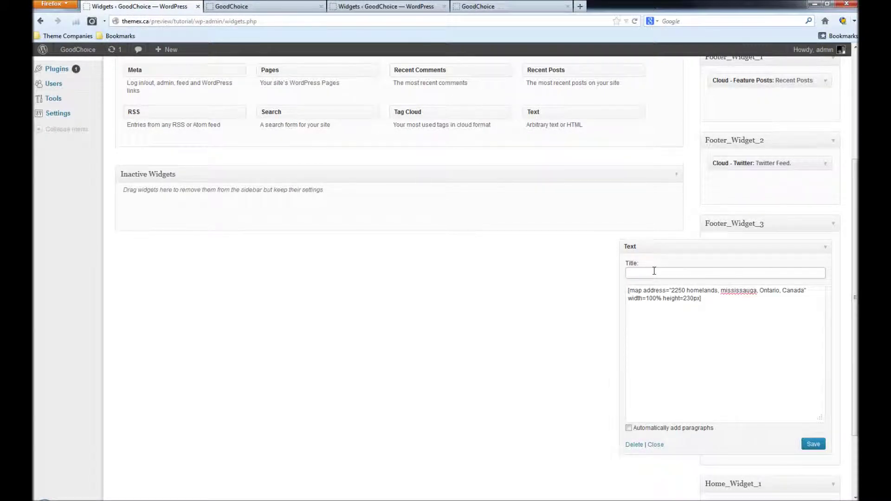
text(Google Maps.)
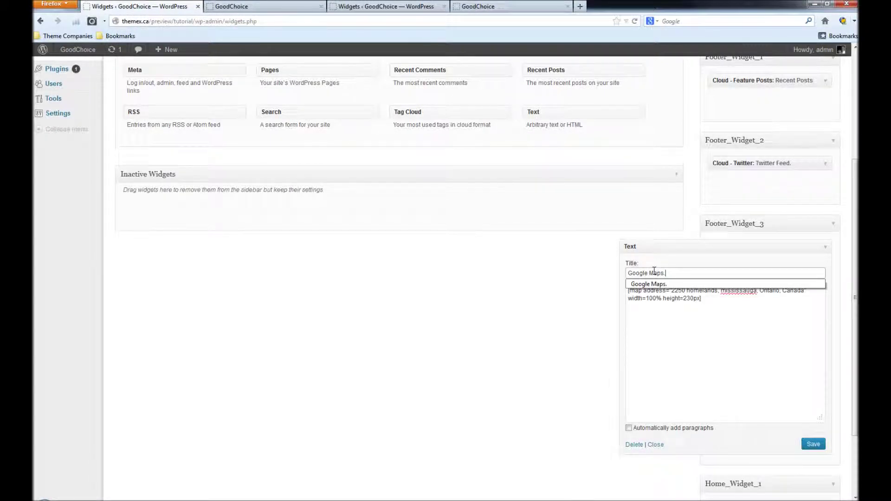
click(814, 444)
Reload the tutorial front page and review its Recent Work slider and the three footer widgets.
click(231, 6)
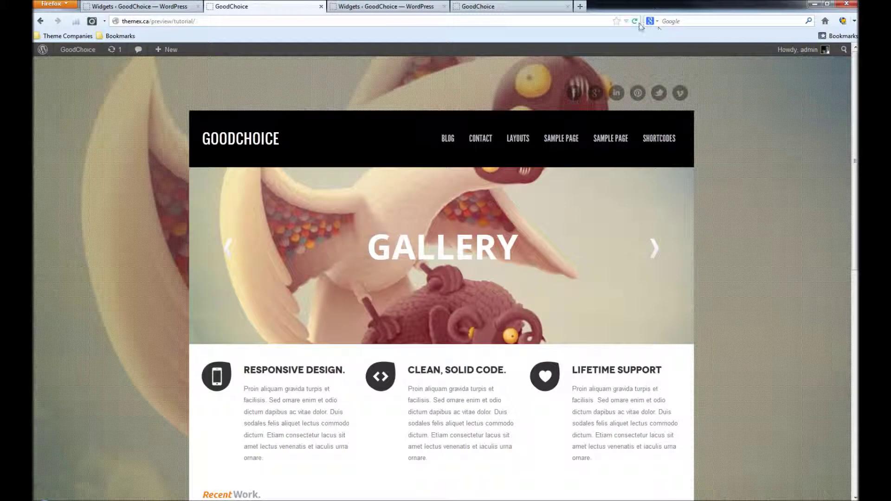
click(639, 23)
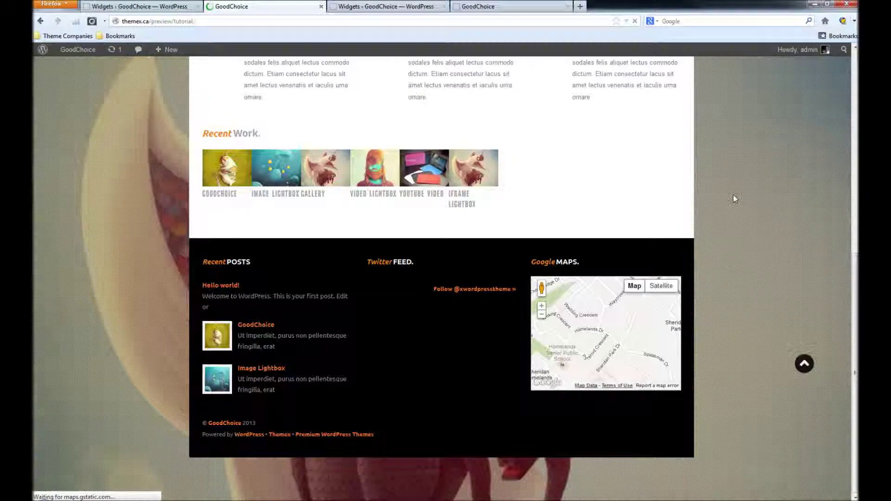
scroll(399, 271, up, 8)
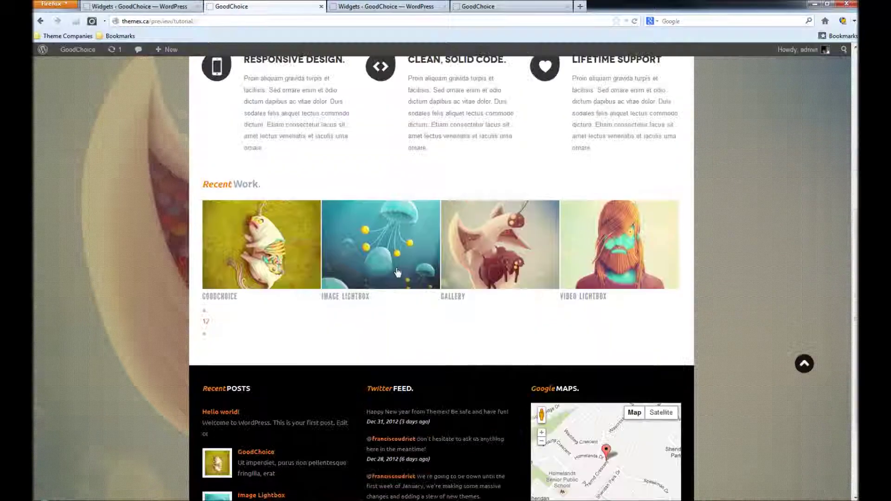
scroll(398, 271, down, 7)
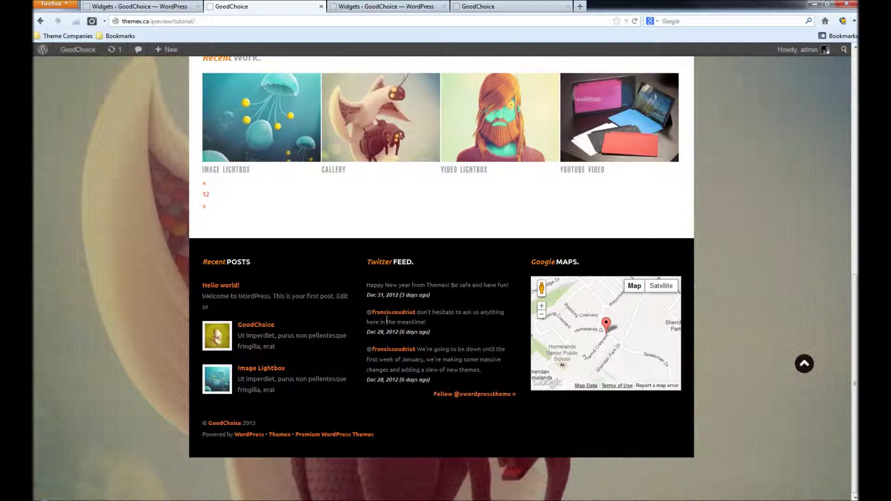
scroll(234, 291, up, 8)
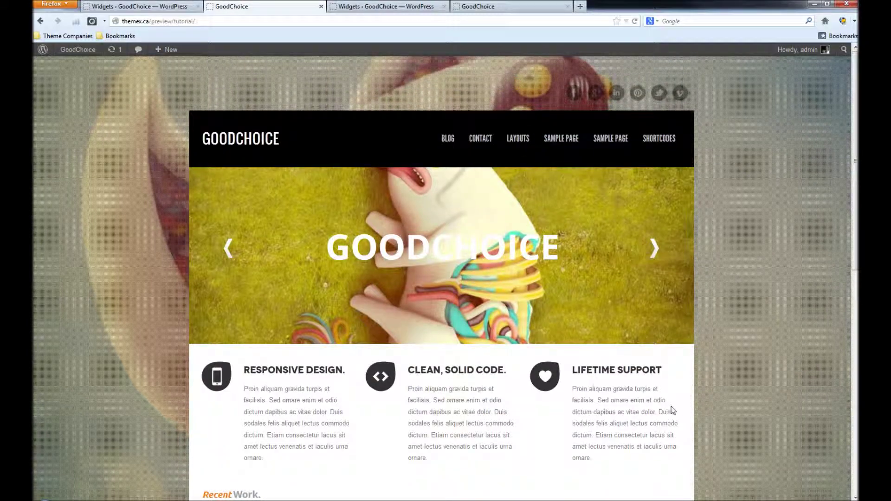